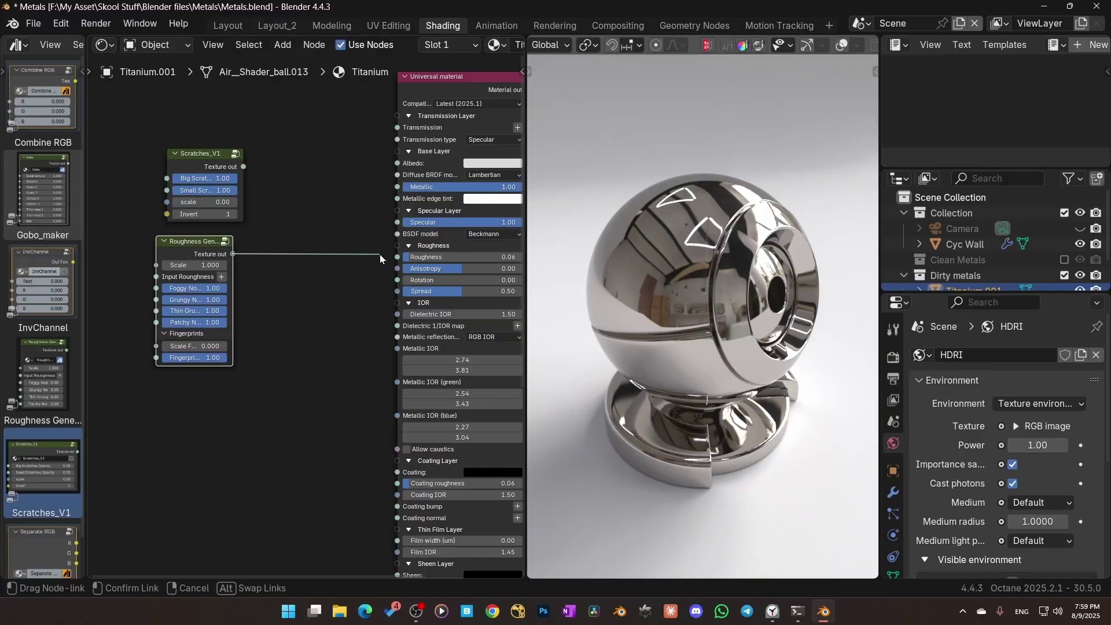
pyautogui.moveTo(380, 255); pyautogui.dragTo(302, 300)
pyautogui.click(263, 330)
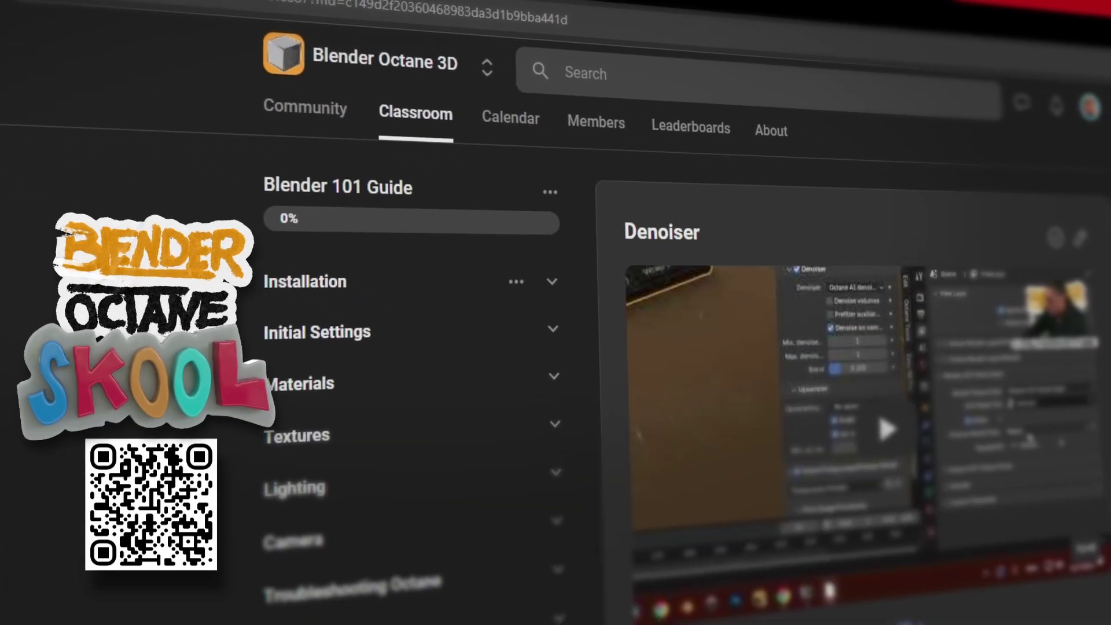
# Browse the Installation lessons of the Blender 101 Guide and open the lesson How to download Add-on.
pyautogui.click(305, 282)
pyautogui.click(324, 329)
pyautogui.click(342, 423)
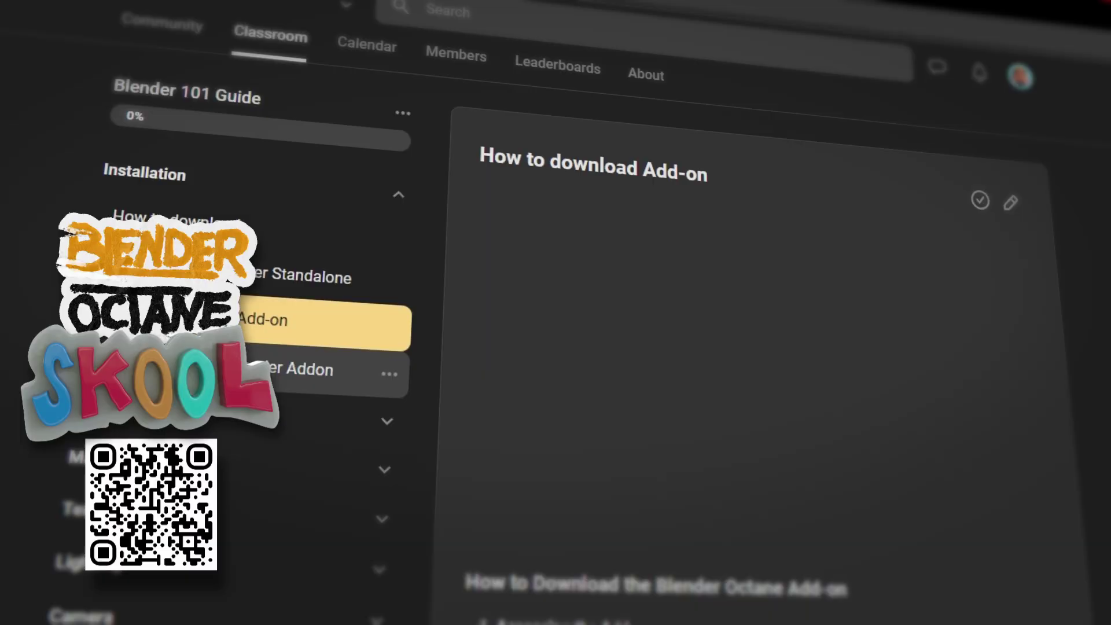
pyautogui.click(255, 183)
pyautogui.click(232, 376)
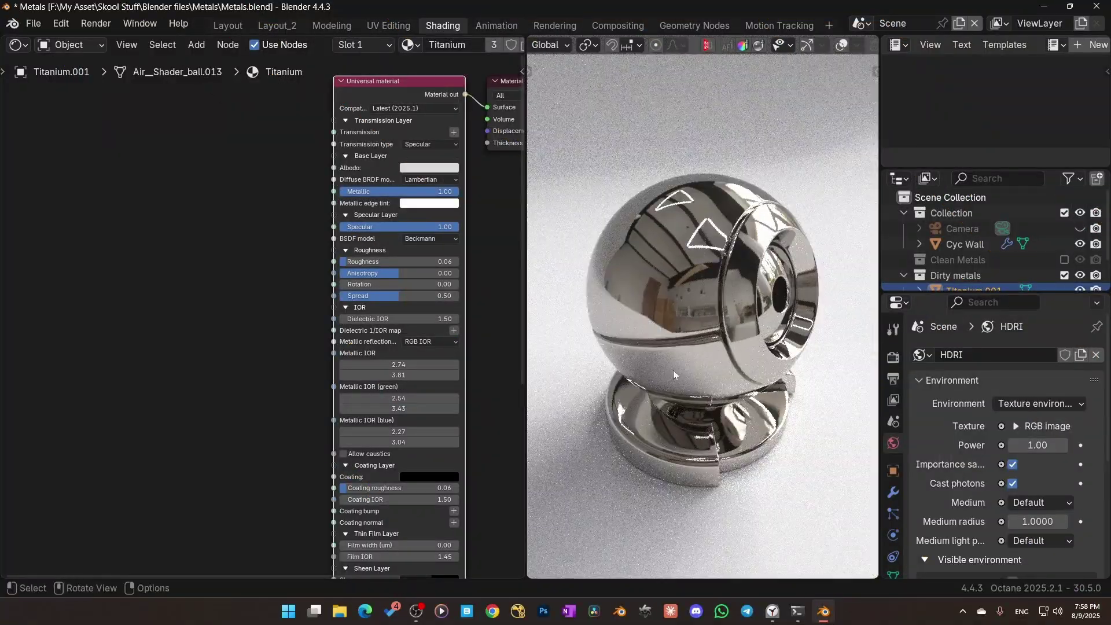
# Split off a new area beside the shader editor and turn it into an Asset Browser.
pyautogui.hotkey('shift', 'a')
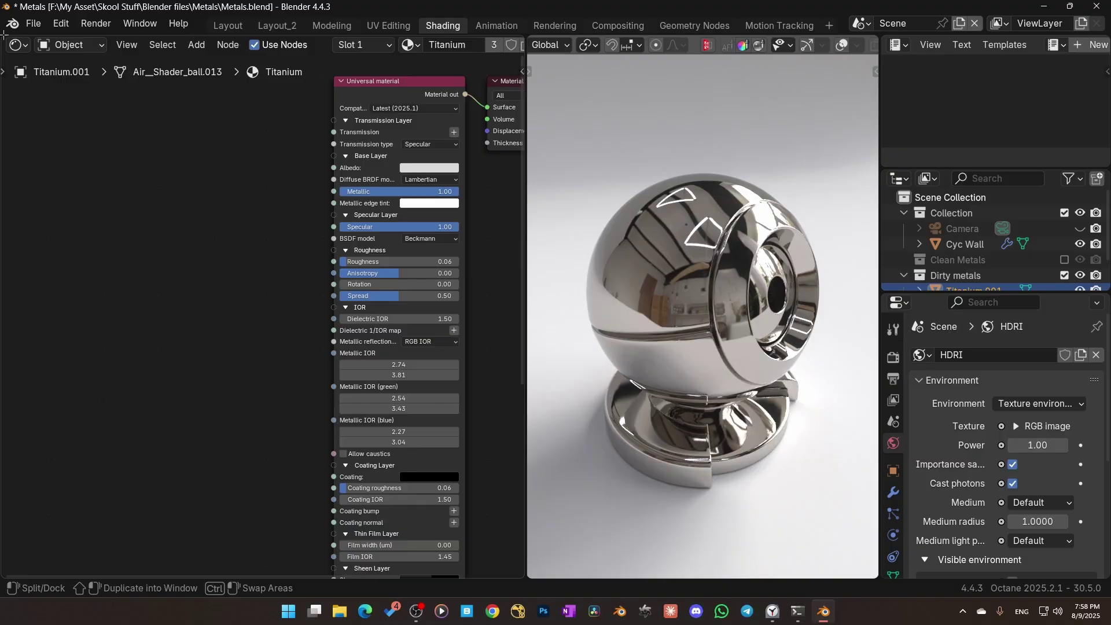
pyautogui.moveTo(4, 36); pyautogui.dragTo(156, 69)
pyautogui.hotkey('shift', 'F1')
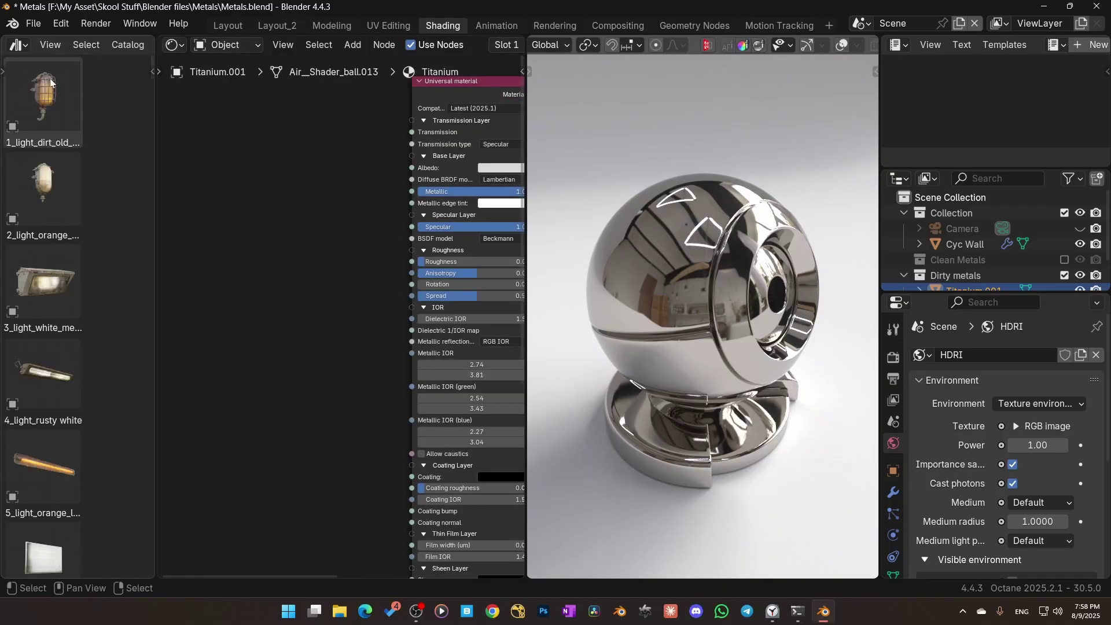
# Show the library and catalog list in the Asset Browser and widen it until the names are readable.
pyautogui.click(24, 83)
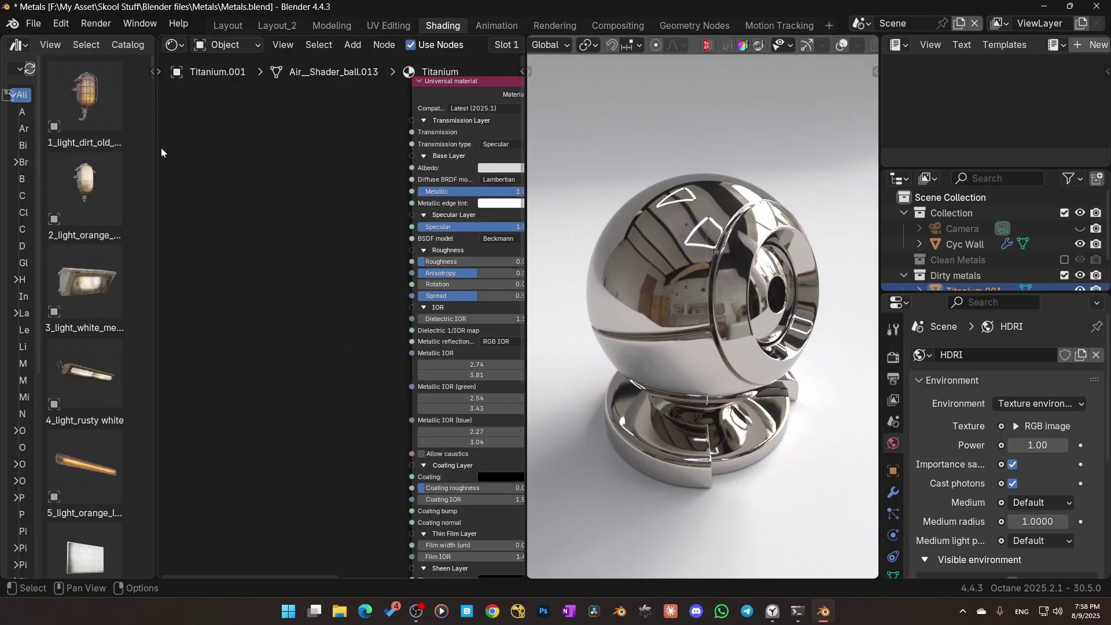
pyautogui.moveTo(158, 152); pyautogui.dragTo(232, 148)
pyautogui.moveTo(38, 128); pyautogui.dragTo(141, 129)
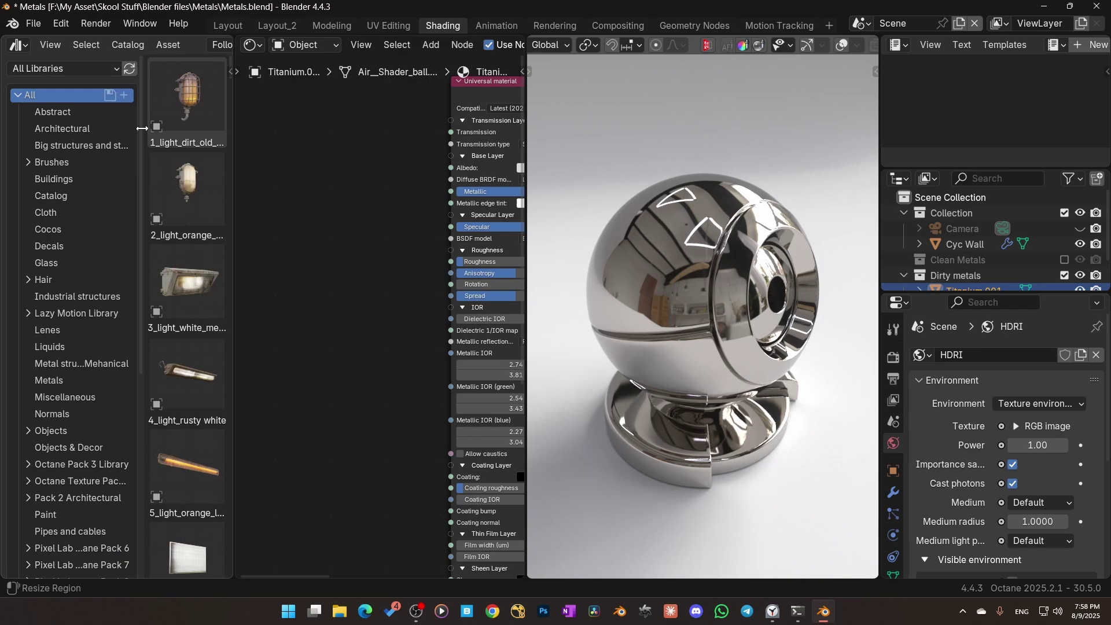
pyautogui.moveTo(142, 128); pyautogui.dragTo(136, 129)
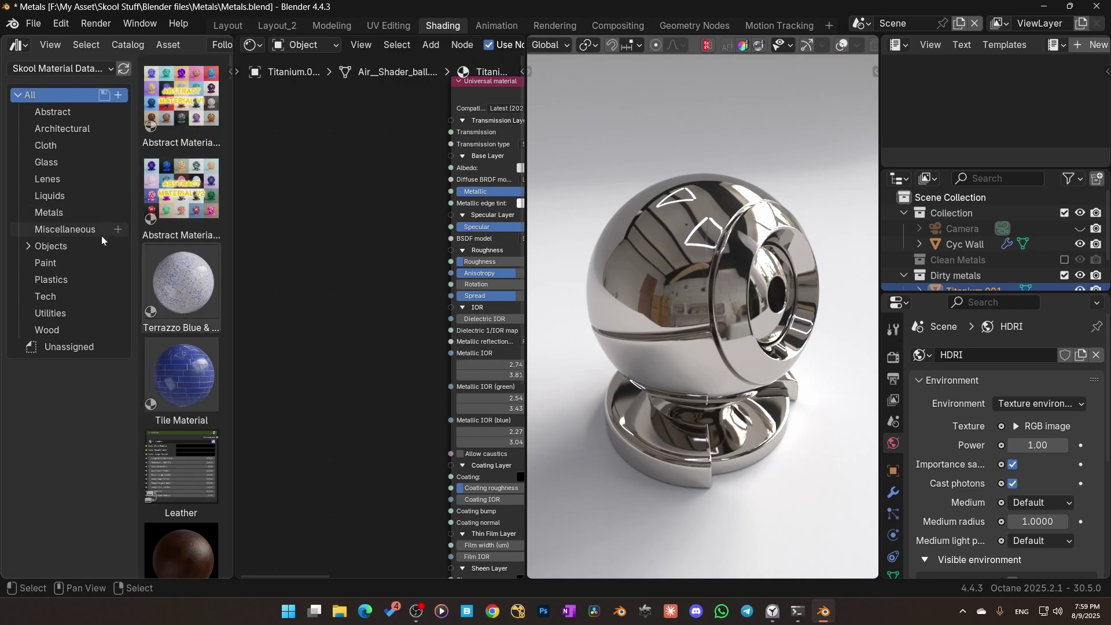
# Add the Roughness Generator and Scratches_V1 node groups from the Skool material library's Utilities catalog to the Titanium material.
pyautogui.click(62, 317)
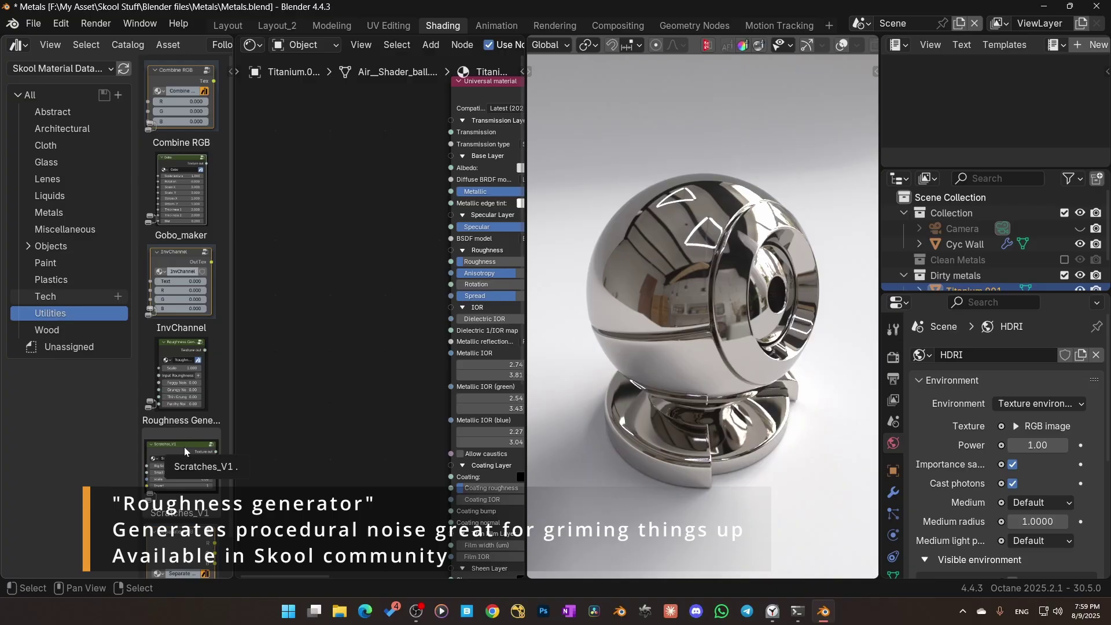
pyautogui.moveTo(181, 385); pyautogui.dragTo(335, 310)
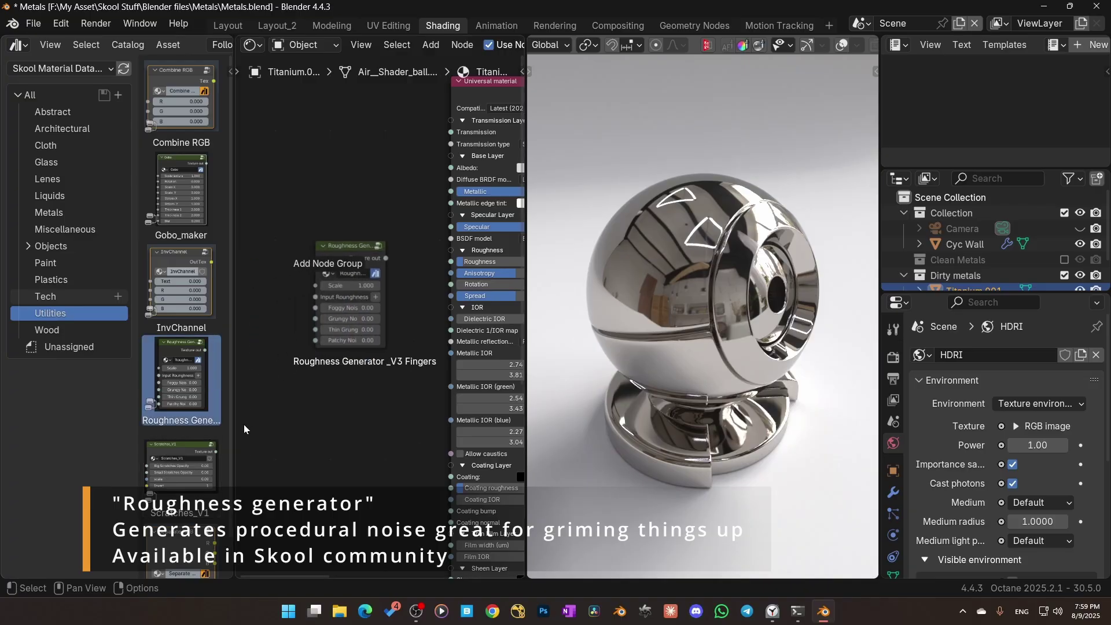
pyautogui.moveTo(185, 468); pyautogui.dragTo(317, 232)
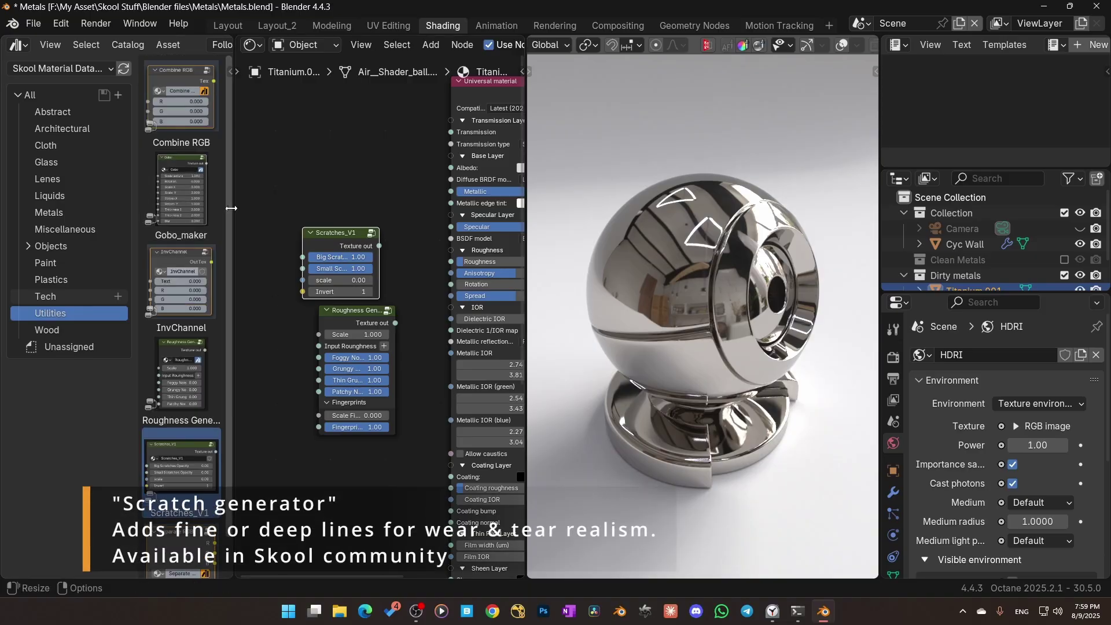
# Narrow the Asset Browser and move the Scratches_V1 and Roughness Generator nodes further away from the Universal material node.
pyautogui.moveTo(231, 211); pyautogui.dragTo(84, 225)
pyautogui.scroll(-2, 187, 397)
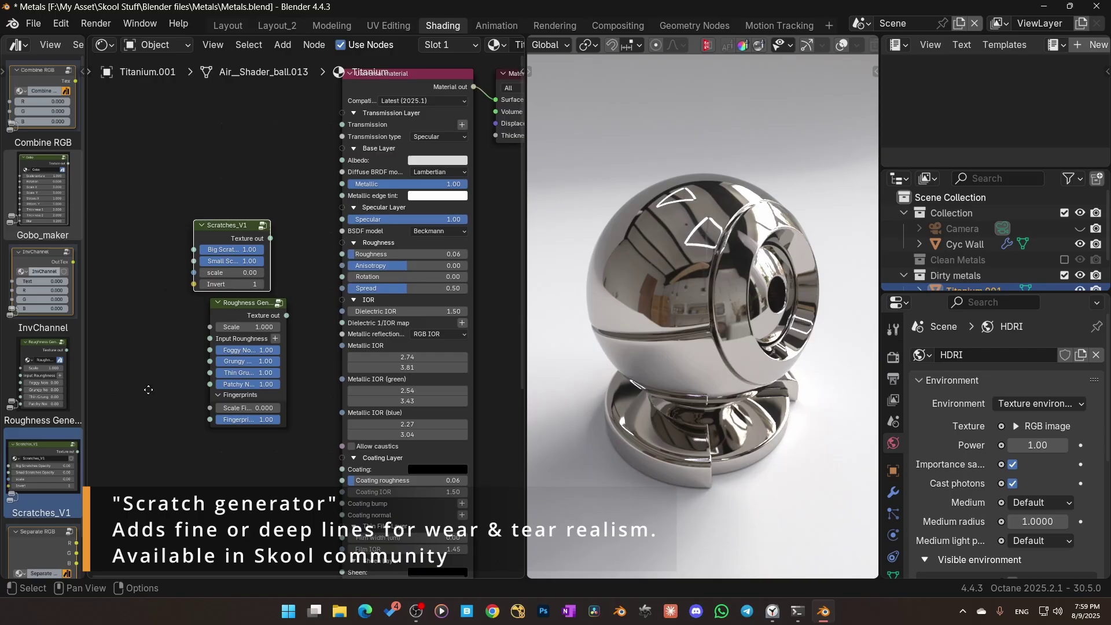
pyautogui.scroll(-1, 173, 410)
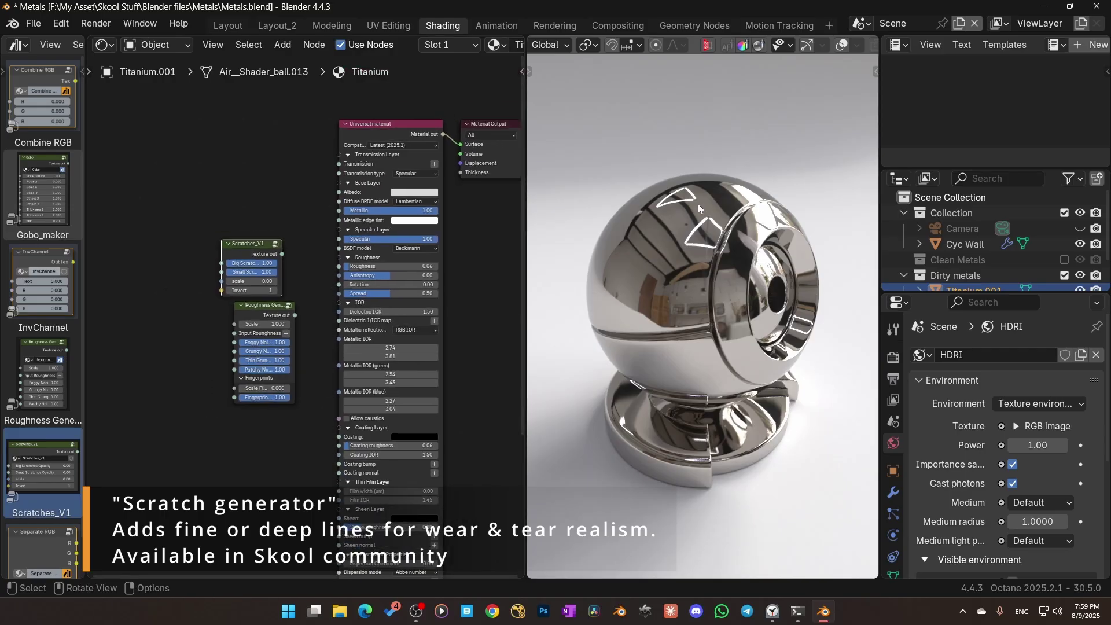
pyautogui.scroll(2, 320, 441)
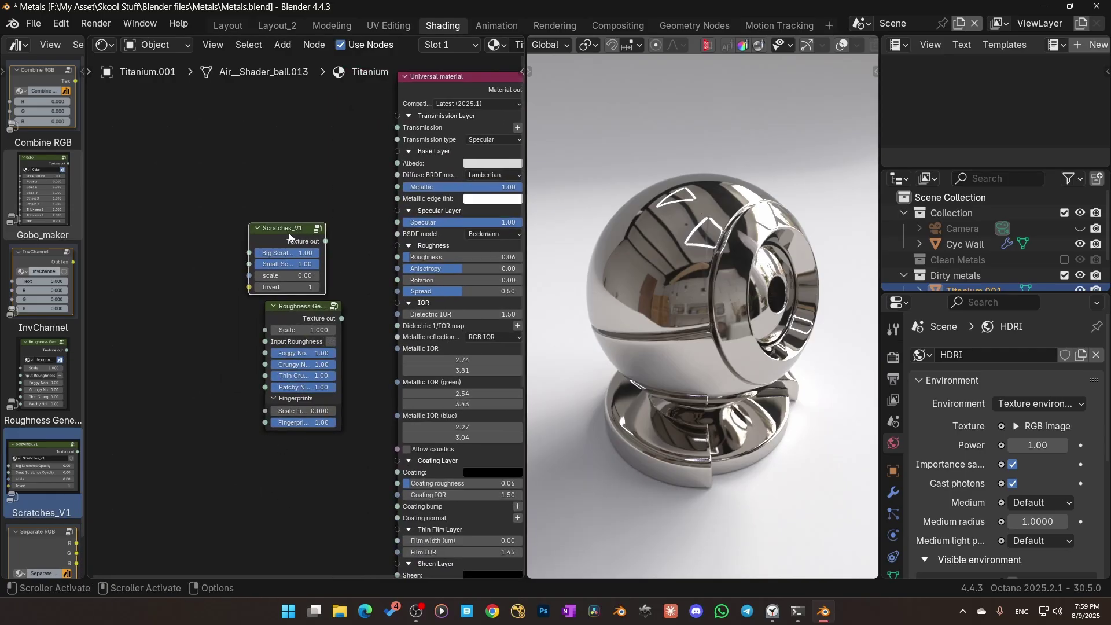
pyautogui.moveTo(289, 233); pyautogui.dragTo(207, 158)
pyautogui.moveTo(274, 306); pyautogui.dragTo(164, 240)
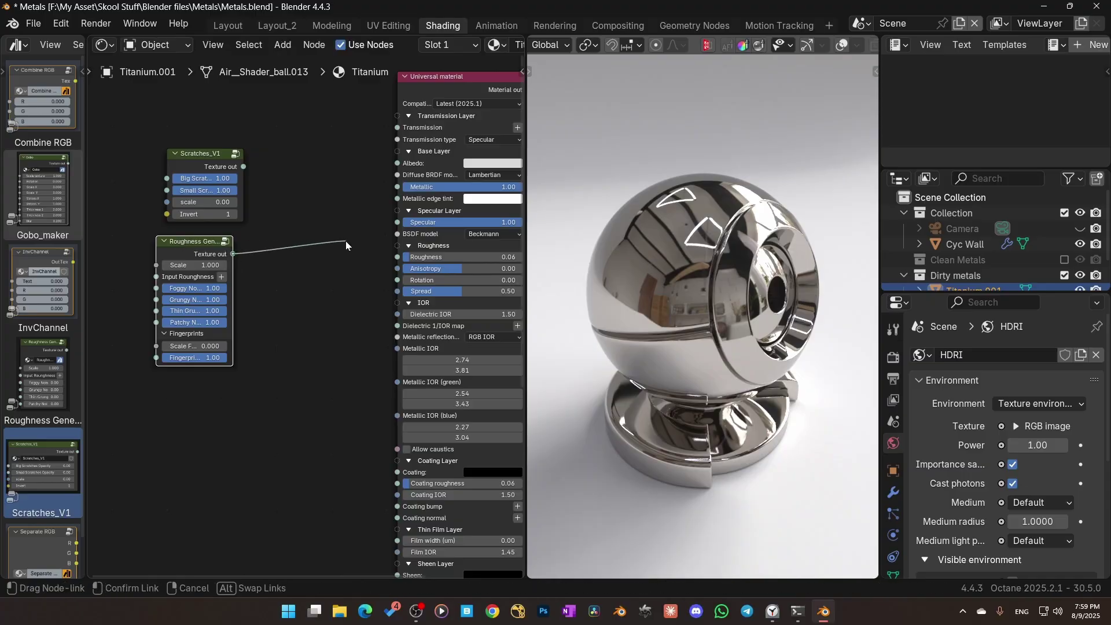
# Connect the Roughness Generator's texture output to the Universal material's Roughness and insert a Gradient map between them.
pyautogui.moveTo(394, 258); pyautogui.dragTo(394, 258)
pyautogui.press('q')
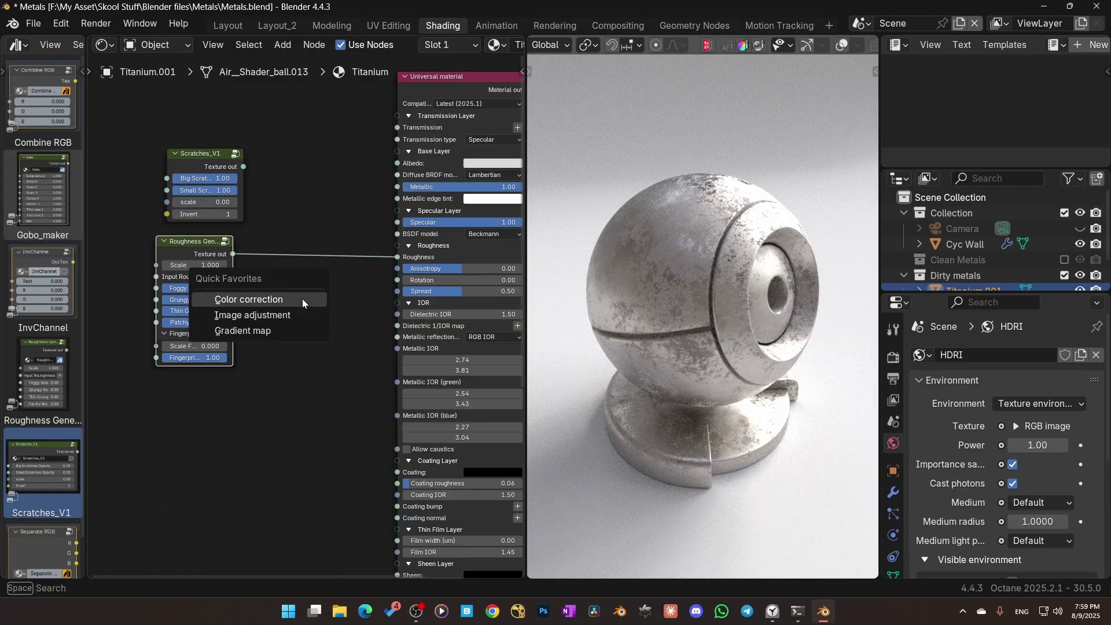
pyautogui.click(284, 335)
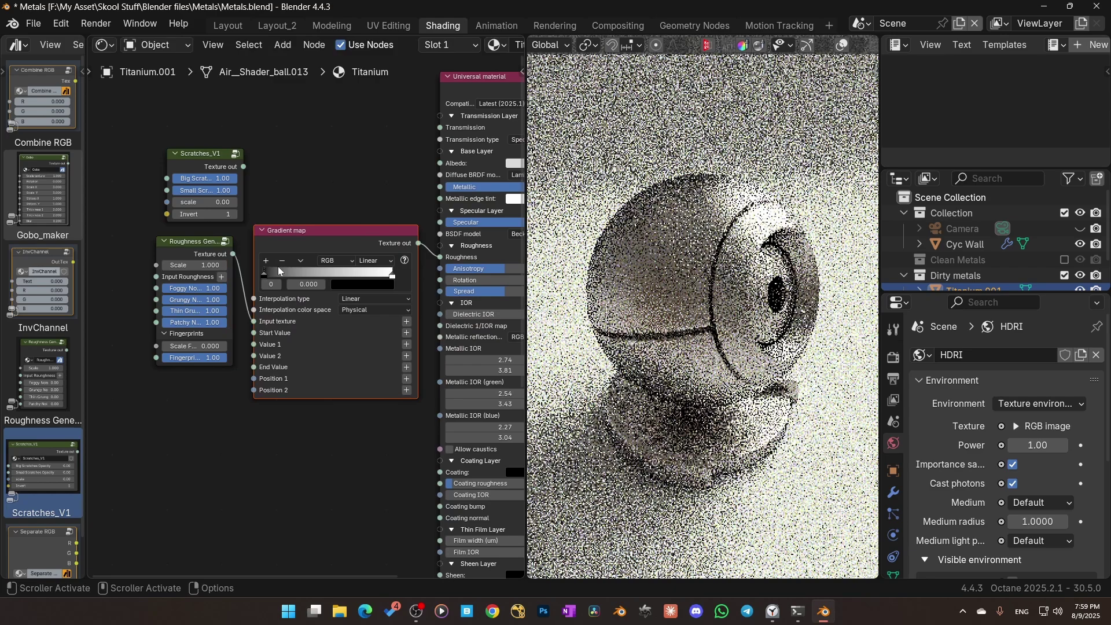
pyautogui.click(399, 252)
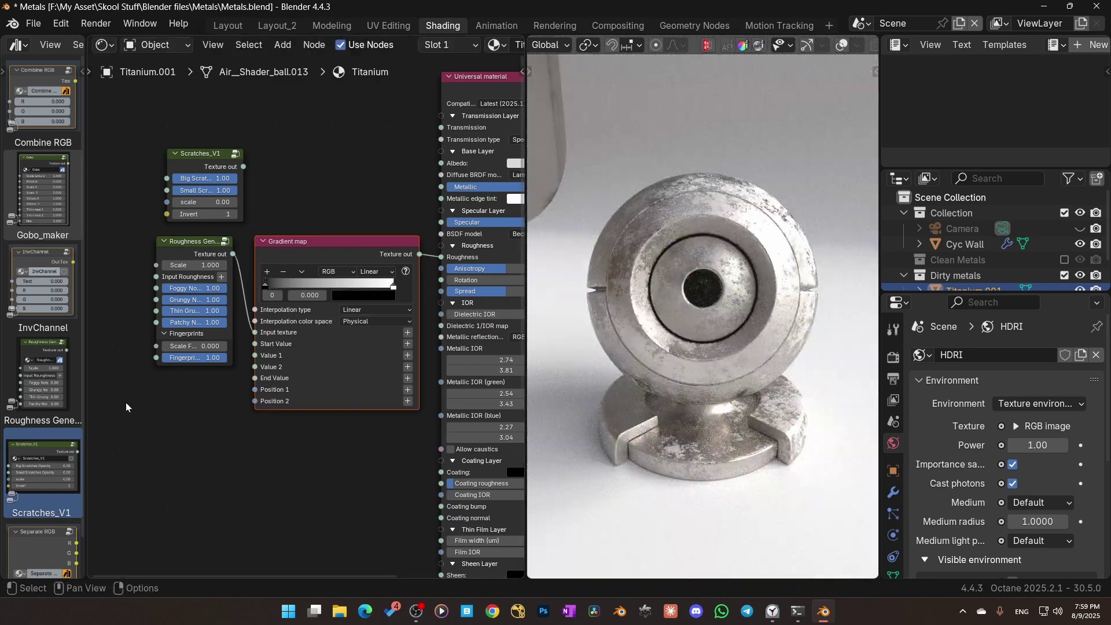
# Set the Roughness Generator's Scale to 10 after trying 2.
pyautogui.scroll(3, 224, 413)
pyautogui.doubleClick(191, 236)
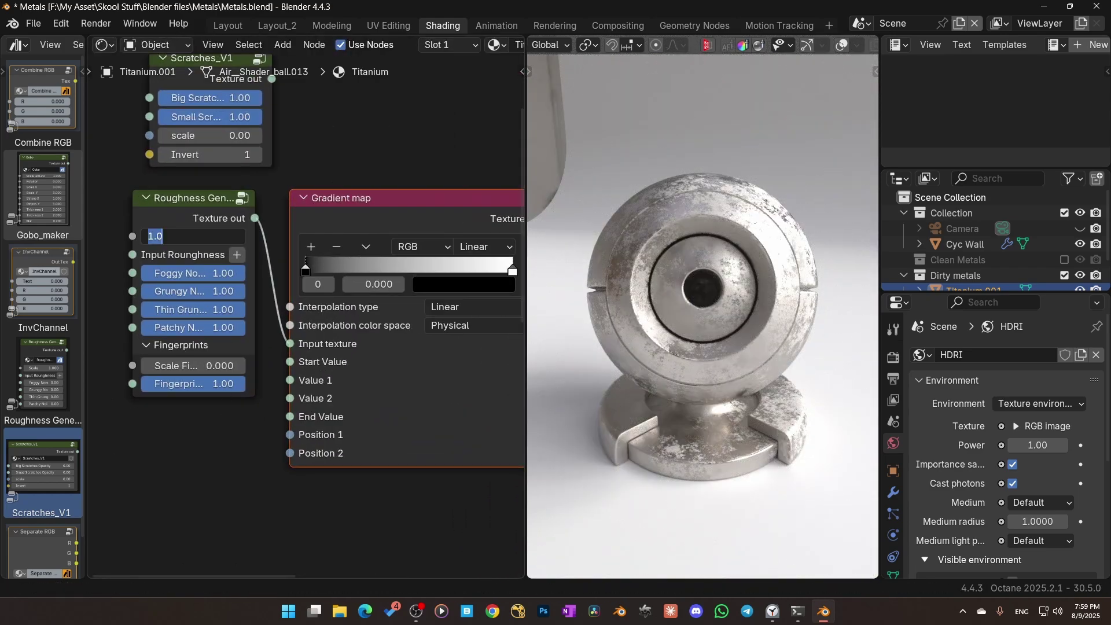
pyautogui.write('2')
pyautogui.press('Return')
pyautogui.doubleClick(194, 236)
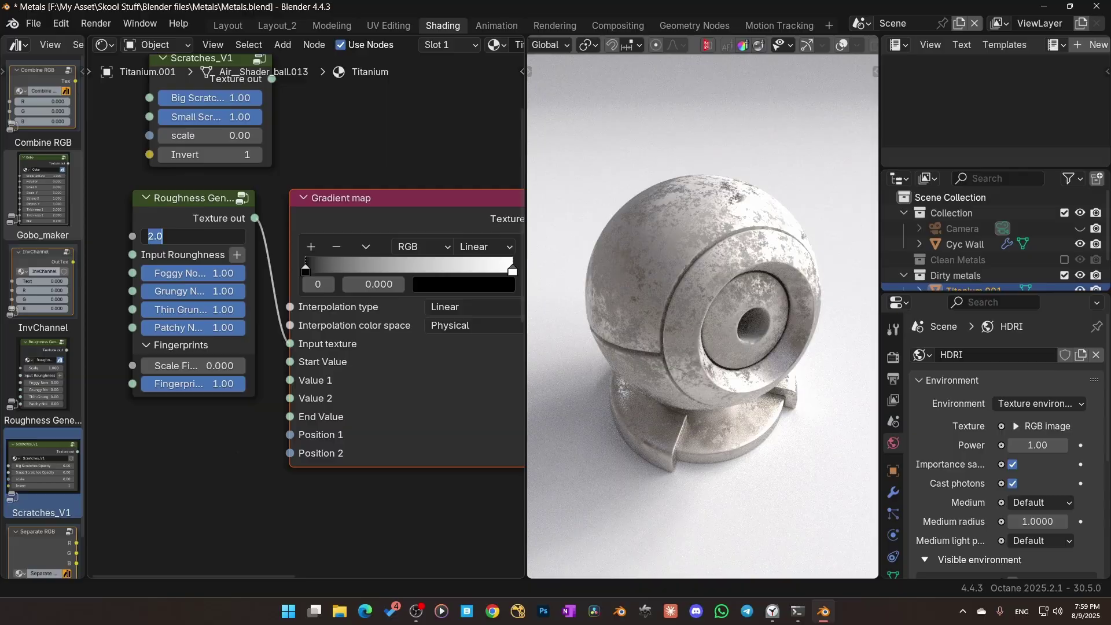
pyautogui.write('10')
pyautogui.press('Return')
# Set the Foggy, Grungy, Thin Grungy and Patchy noise amounts to 0 and Scale Fingerprints to 9.4.
pyautogui.moveTo(220, 273); pyautogui.dragTo(147, 273)
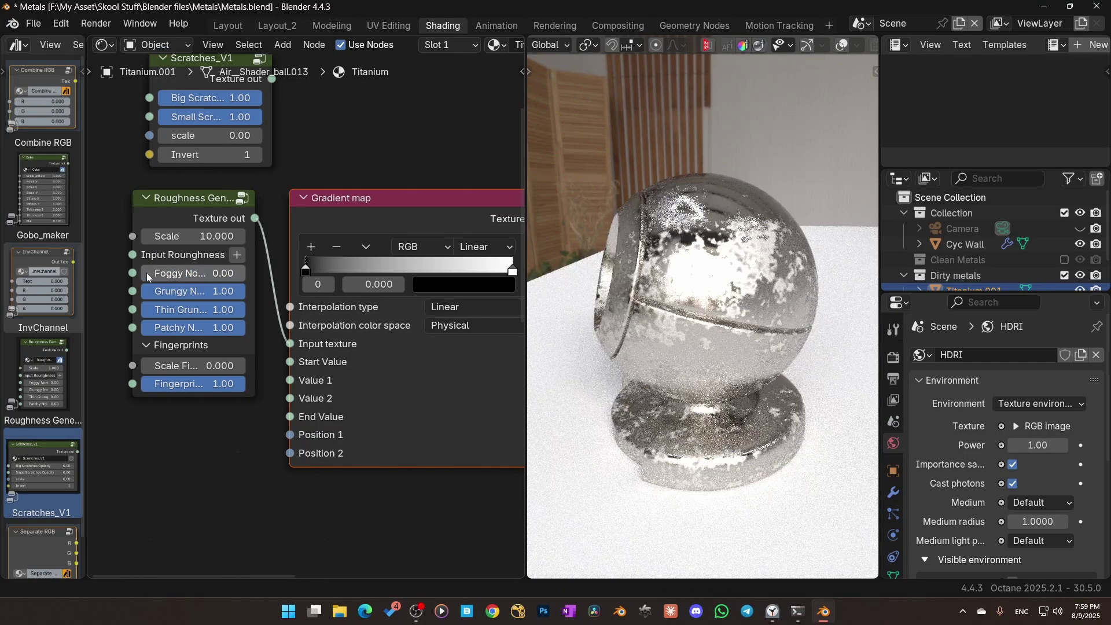
pyautogui.moveTo(231, 293); pyautogui.dragTo(176, 294)
pyautogui.moveTo(220, 329); pyautogui.dragTo(143, 327)
pyautogui.moveTo(185, 366); pyautogui.dragTo(219, 365)
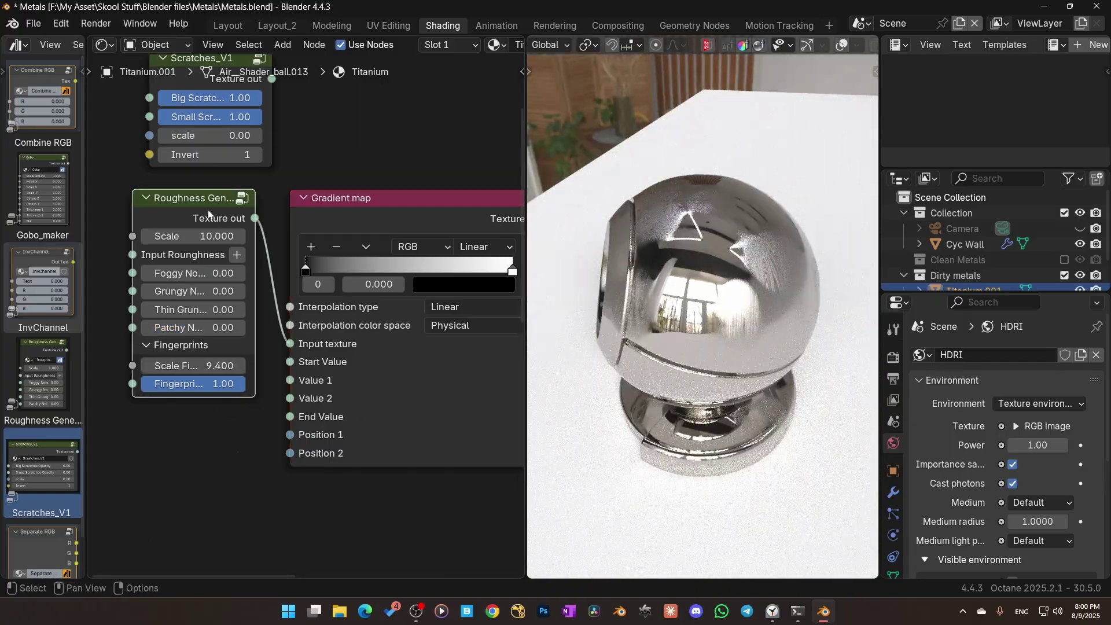
# Examine the node network inside the Roughness Generator group and return to the material's main node tree.
pyautogui.click(286, 234)
pyautogui.press('Tab')
pyautogui.moveTo(295, 272); pyautogui.dragTo(284, 303, button='middle')
pyautogui.scroll(-8, 284, 303)
pyautogui.moveTo(261, 256); pyautogui.dragTo(379, 236, button='middle')
pyautogui.scroll(3, 313, 387)
pyautogui.scroll(4, 314, 387)
pyautogui.moveTo(229, 180); pyautogui.dragTo(468, 338, button='middle')
pyautogui.press('Tab')
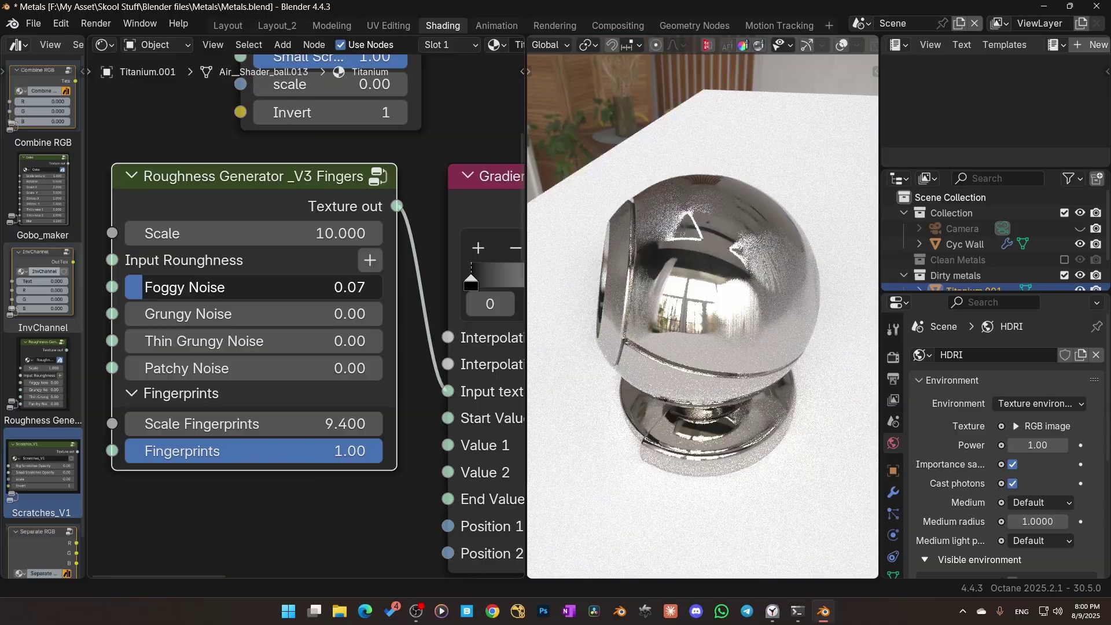
# Set the Roughness Generator's Foggy Noise to 0.30, Grungy Noise to 0.86, Thin Grungy Noise to 0.90 and Patchy Noise to 0.10.
pyautogui.moveTo(168, 287); pyautogui.dragTo(224, 287)
pyautogui.moveTo(755, 306); pyautogui.dragTo(828, 304, button='middle')
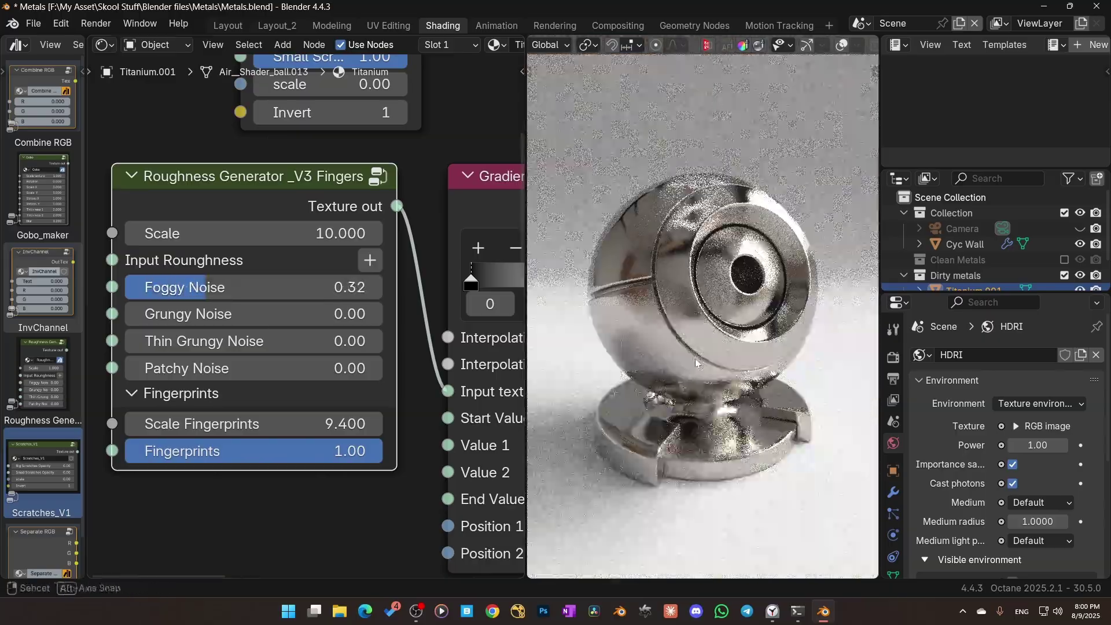
pyautogui.moveTo(145, 314); pyautogui.dragTo(381, 314)
pyautogui.moveTo(173, 341); pyautogui.dragTo(413, 340)
pyautogui.moveTo(174, 368); pyautogui.dragTo(207, 368)
pyautogui.moveTo(723, 269); pyautogui.dragTo(621, 293, button='middle')
pyautogui.moveTo(206, 368); pyautogui.dragTo(204, 368)
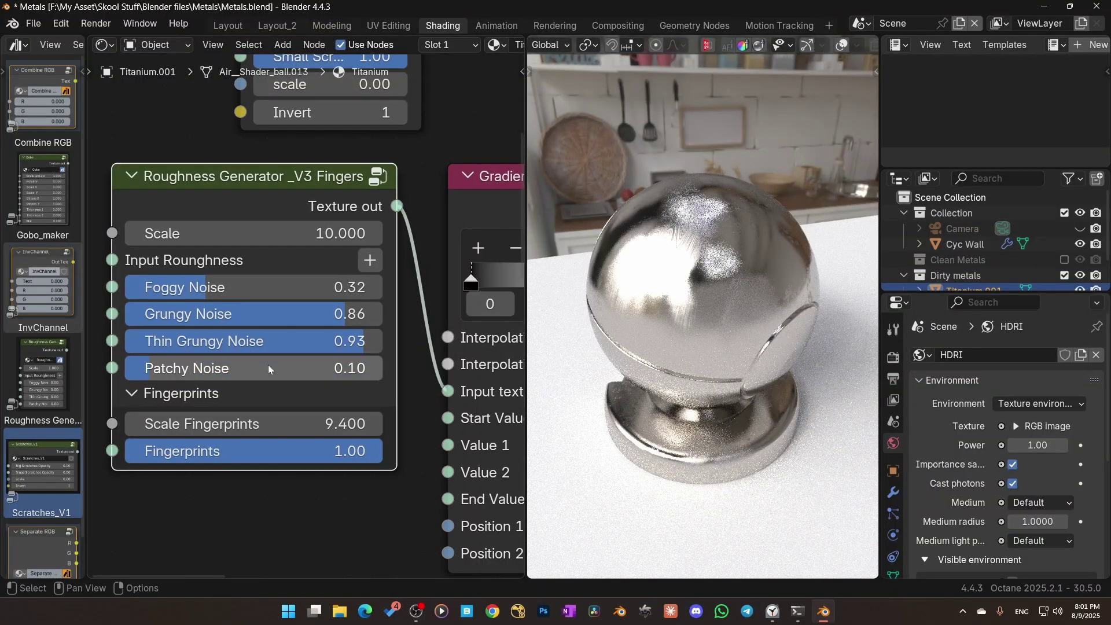
pyautogui.moveTo(290, 345); pyautogui.dragTo(291, 343)
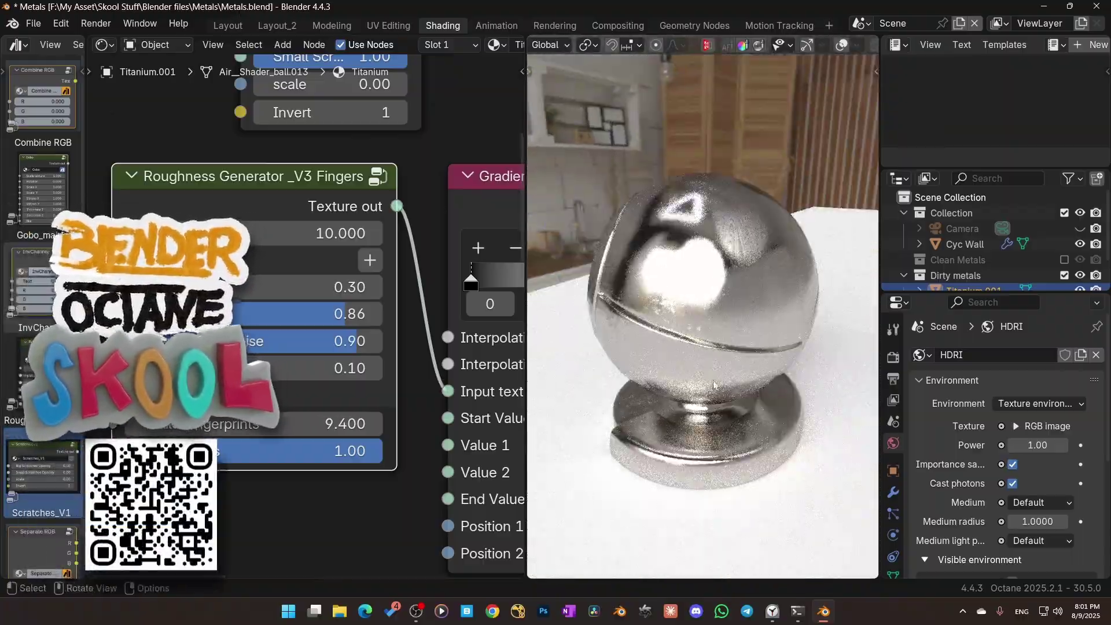
# Try a Scale Fingerprints of 6.6 with Fingerprints amounts of 0.30 and 1.00, checking the shader ball.
pyautogui.moveTo(313, 423); pyautogui.dragTo(226, 424)
pyautogui.moveTo(798, 311)
pyautogui.mouseDown(button='middle')
pyautogui.moveTo(654, 347)
pyautogui.moveTo(805, 303)
pyautogui.mouseUp(button='middle')
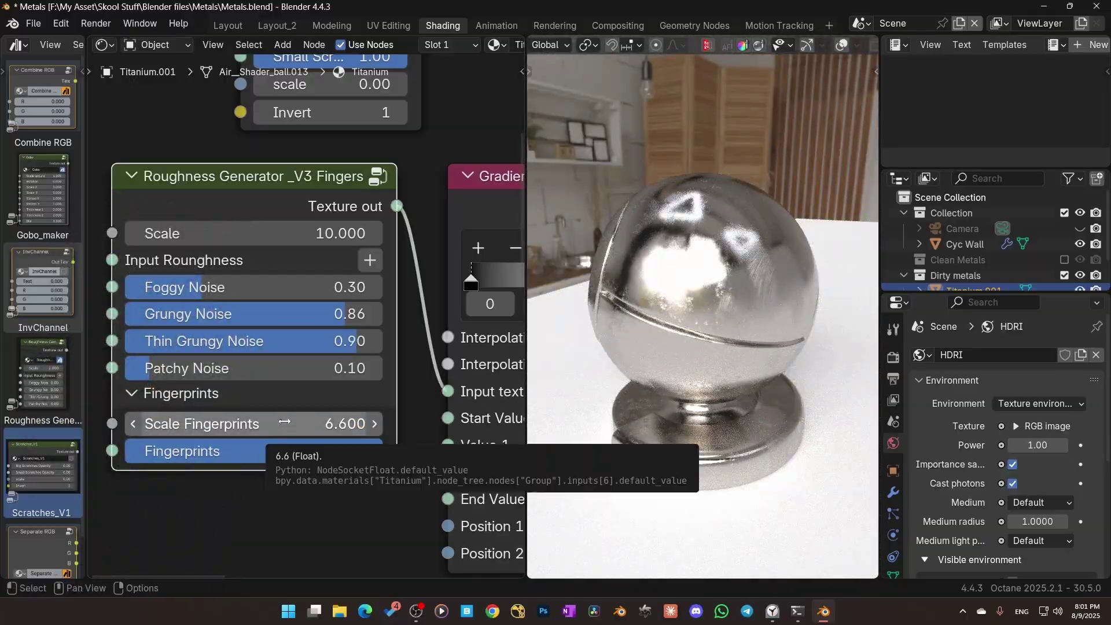
pyautogui.moveTo(650, 302); pyautogui.dragTo(654, 321, button='middle')
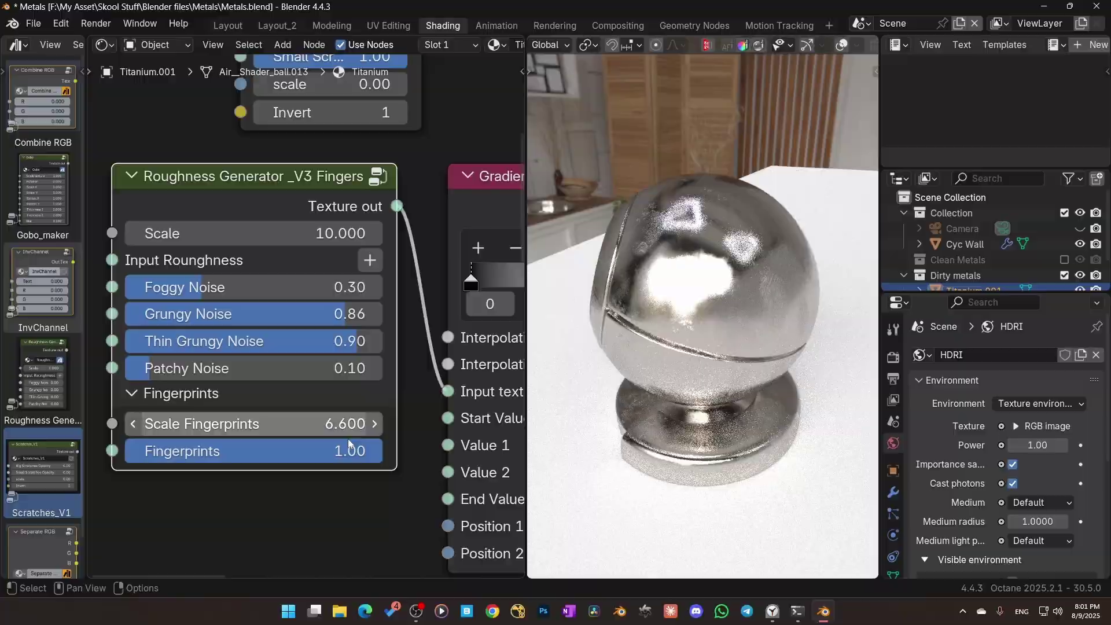
pyautogui.moveTo(375, 450); pyautogui.dragTo(249, 451)
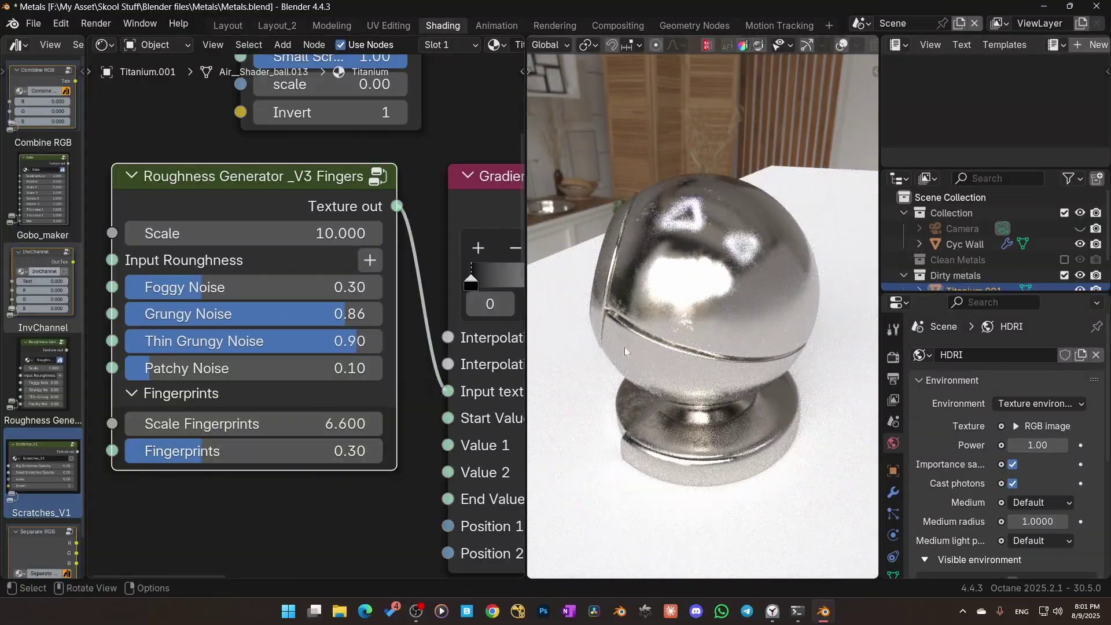
pyautogui.moveTo(199, 462); pyautogui.dragTo(377, 451)
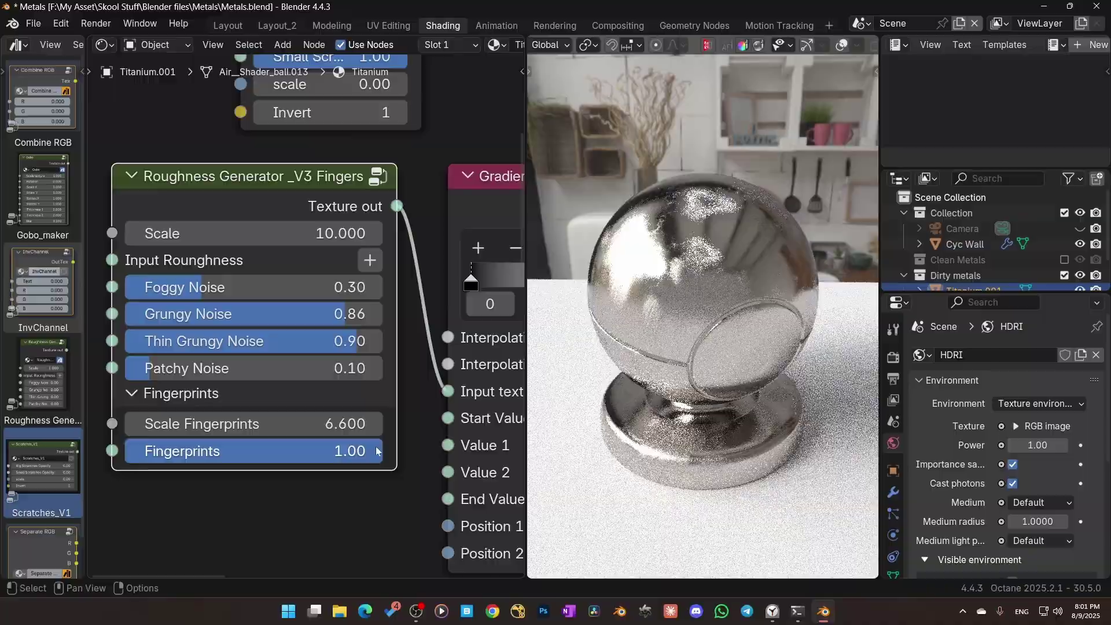
# Set Scale Fingerprints to 8.3 and reduce the Fingerprints amount to 0.2.
pyautogui.moveTo(254, 424); pyautogui.dragTo(303, 424)
pyautogui.moveTo(584, 307); pyautogui.dragTo(643, 341, button='middle')
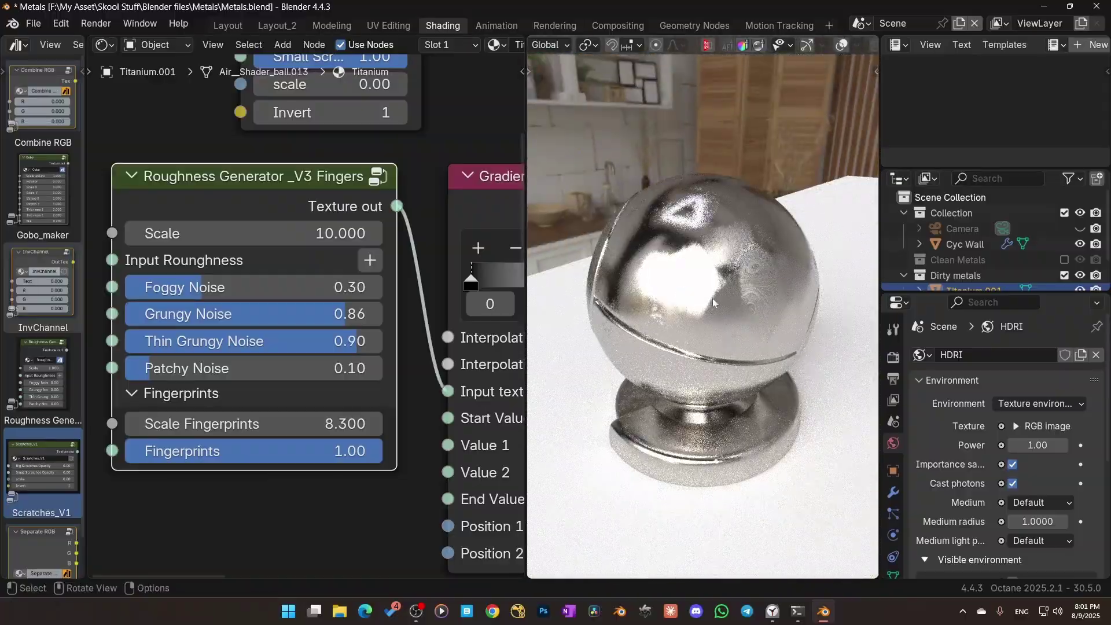
pyautogui.moveTo(714, 301); pyautogui.dragTo(727, 280, button='middle')
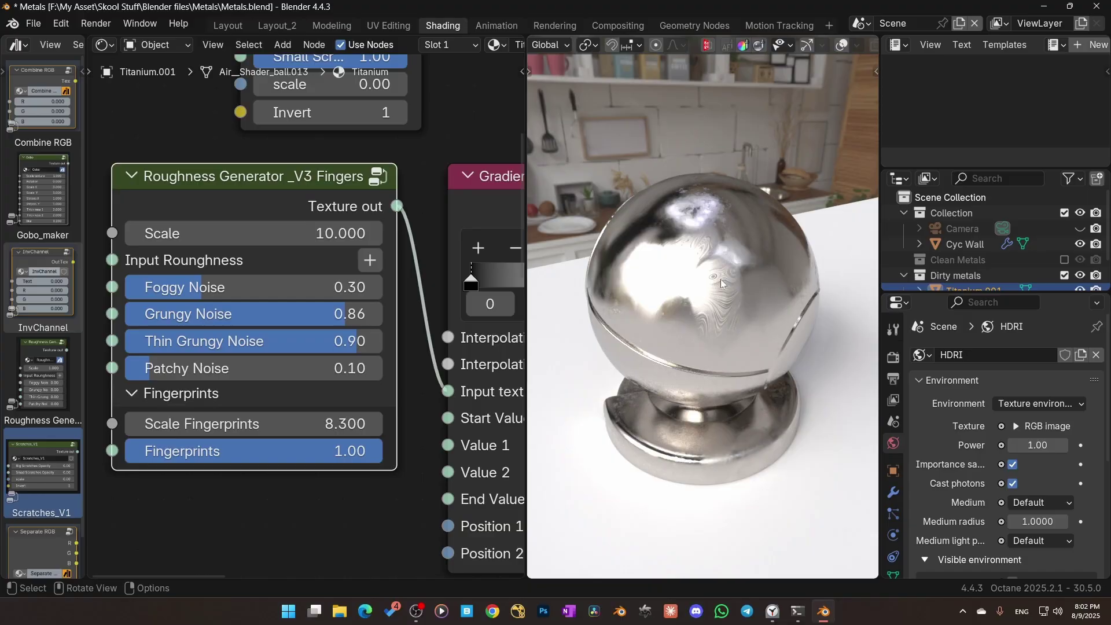
pyautogui.moveTo(378, 451); pyautogui.dragTo(222, 450)
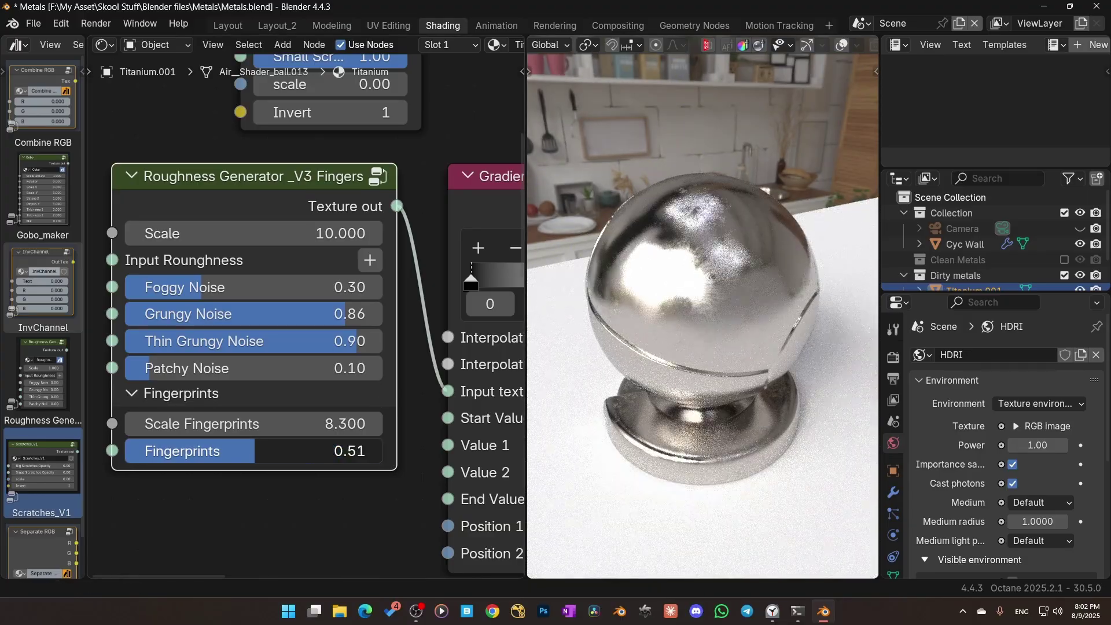
pyautogui.write('.2')
pyautogui.press('Return')
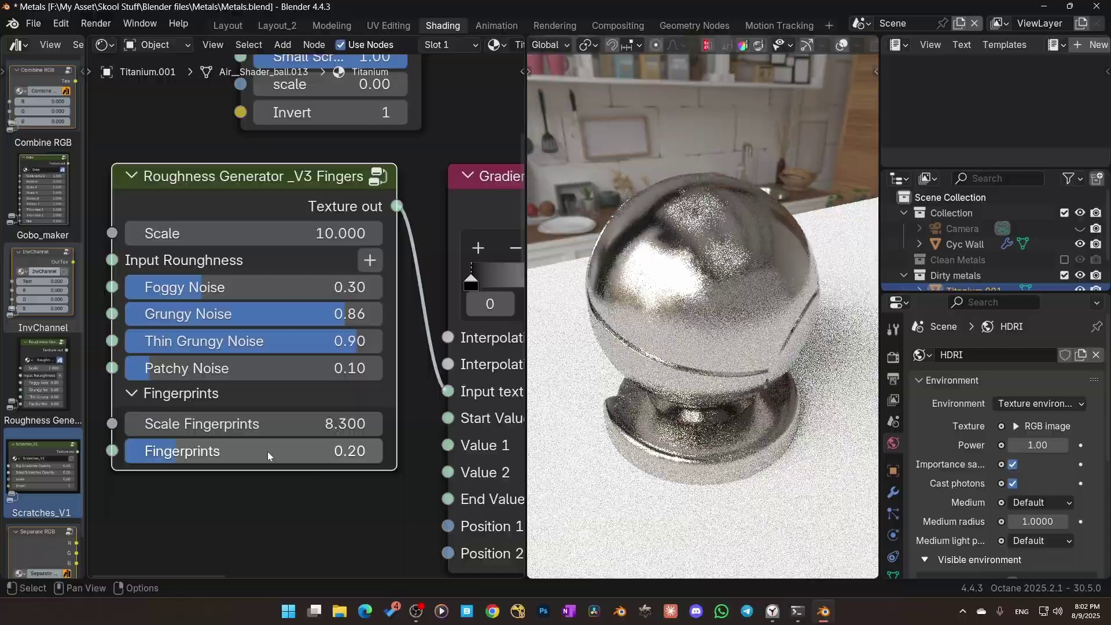
# Set the Roughness Generator's Foggy Noise to 0.4 and check the shader ball from another angle.
pyautogui.moveTo(202, 287); pyautogui.dragTo(261, 287)
pyautogui.click(261, 287)
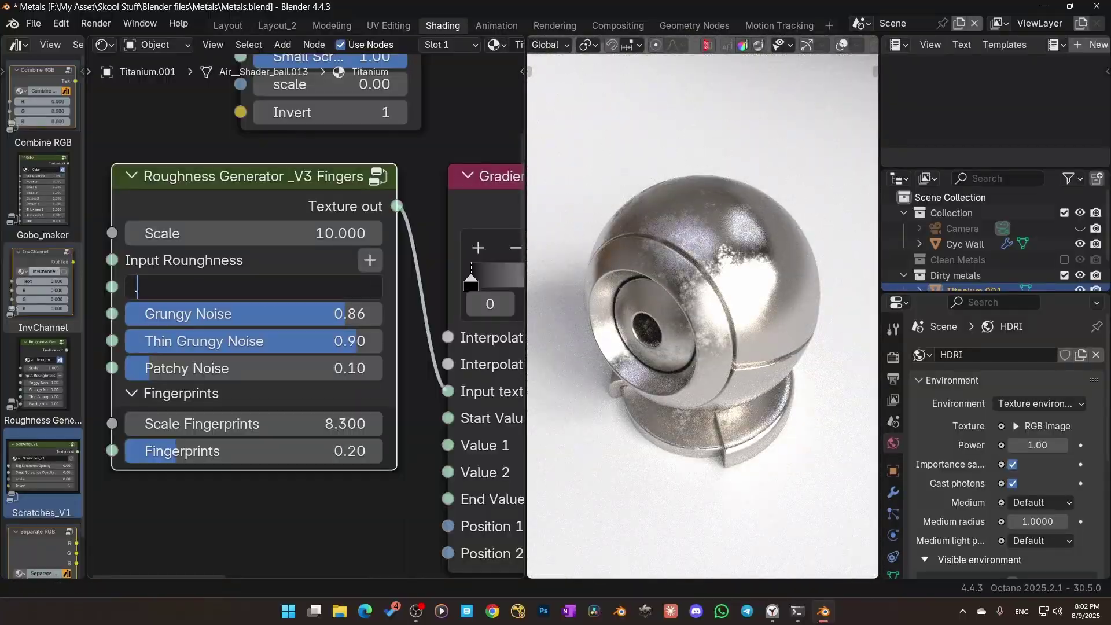
pyautogui.write('.4')
pyautogui.press('Return')
pyautogui.moveTo(792, 291); pyautogui.dragTo(786, 386, button='middle')
# Move the Scratches_V1 node directly below the Roughness Generator node.
pyautogui.scroll(-4, 359, 314)
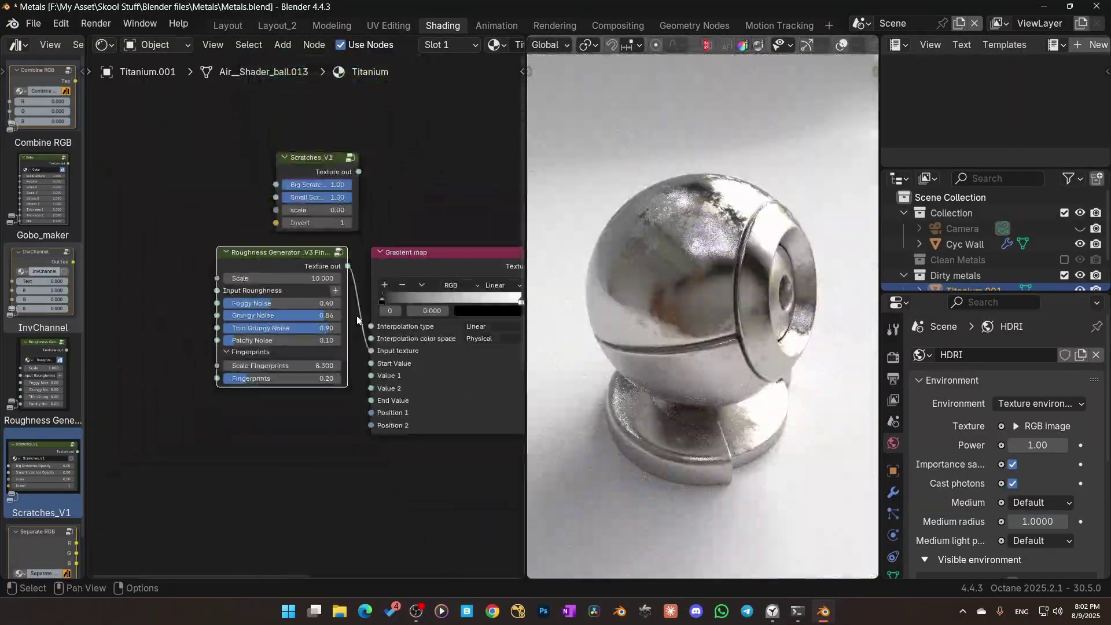
pyautogui.moveTo(327, 177); pyautogui.dragTo(173, 293)
pyautogui.click(269, 412)
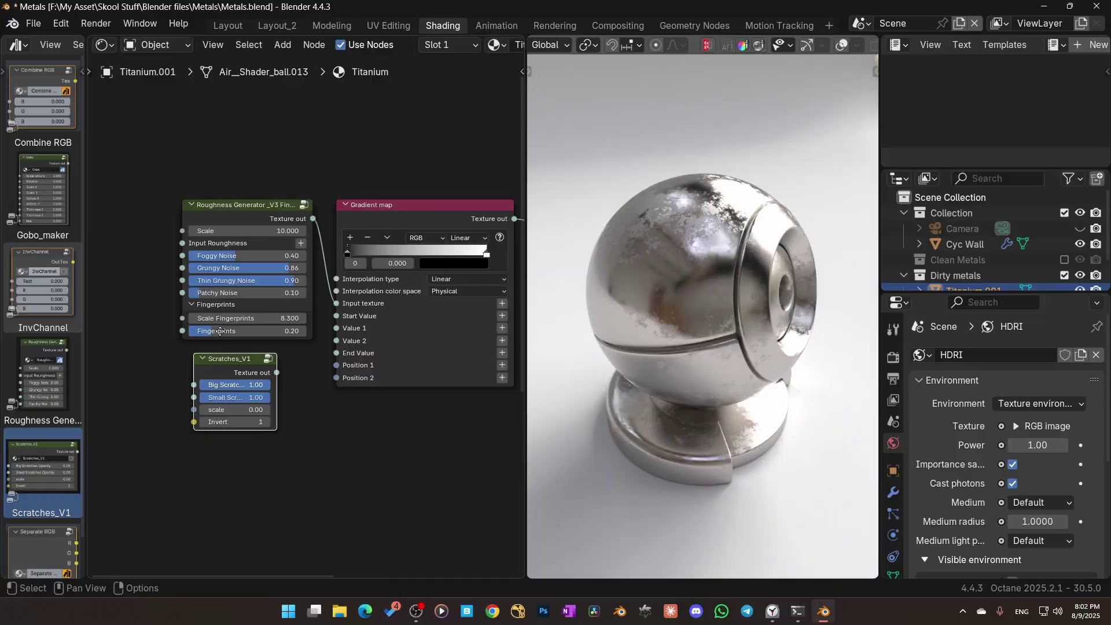
# Darken the Gradient map's white end stop to a value of 0.899 and check the black start stop's colour.
pyautogui.scroll(3, 332, 286)
pyautogui.click(389, 261)
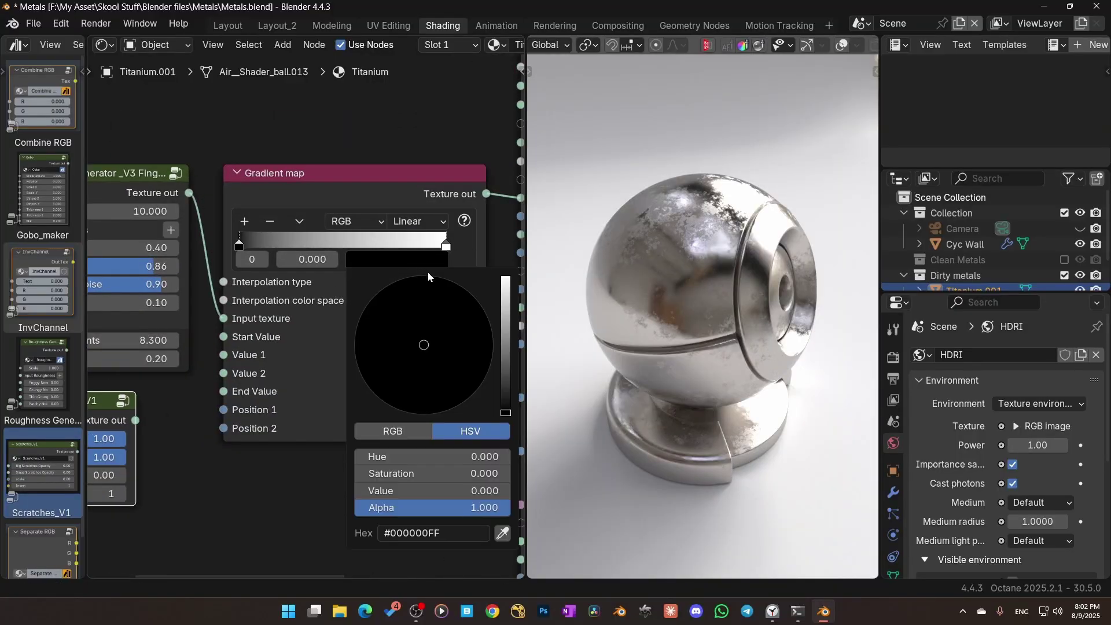
pyautogui.click(446, 249)
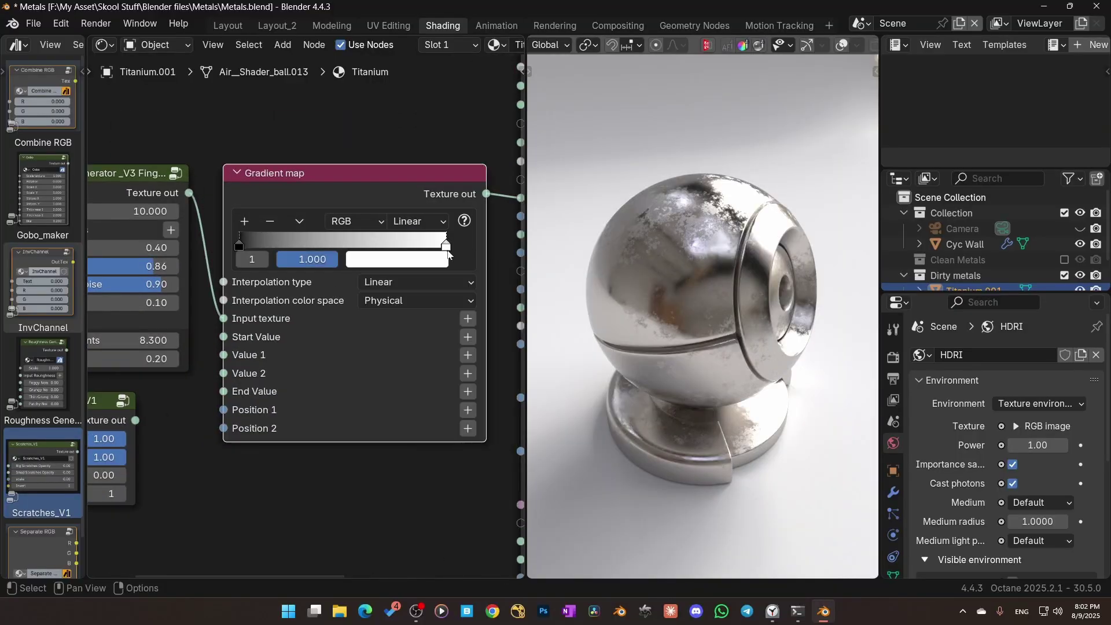
pyautogui.click(426, 264)
pyautogui.moveTo(507, 295); pyautogui.dragTo(506, 364)
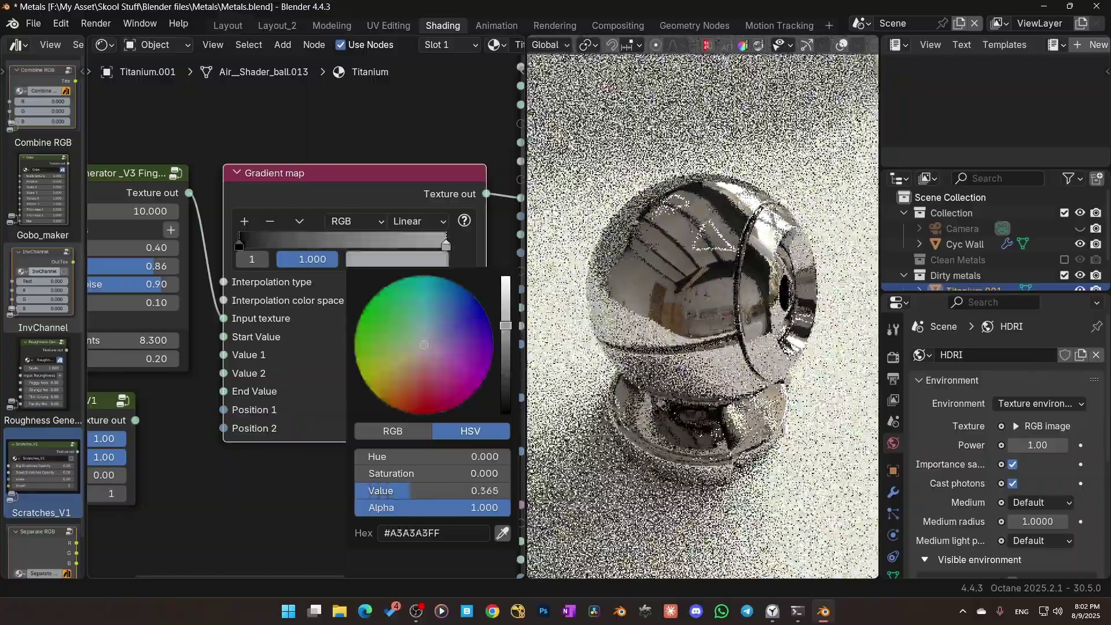
pyautogui.moveTo(505, 326); pyautogui.dragTo(505, 282)
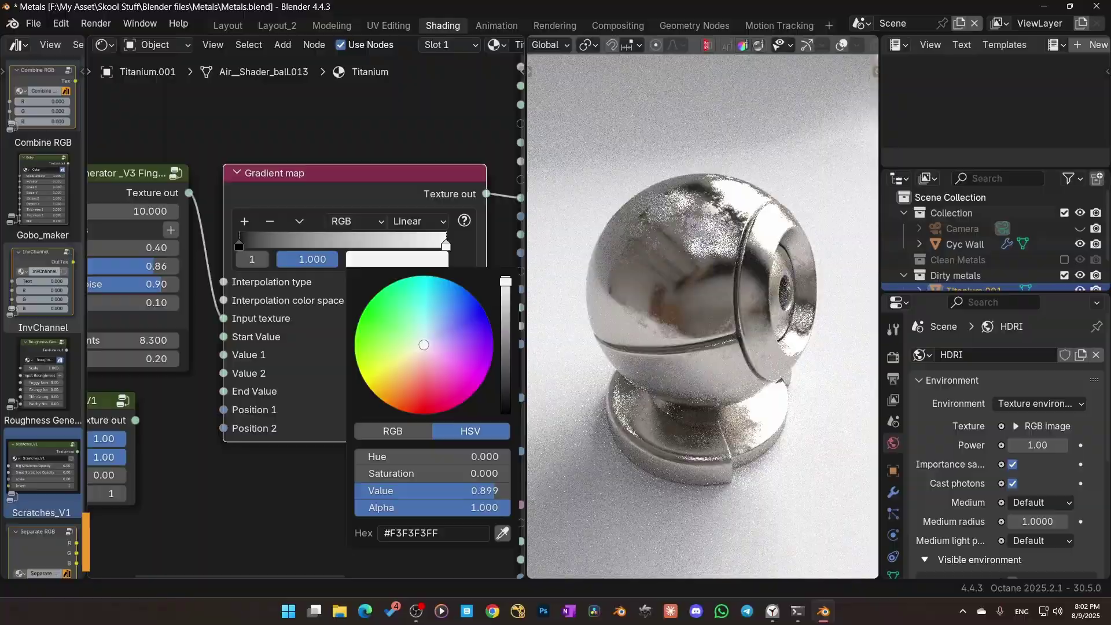
pyautogui.click(238, 245)
pyautogui.click(393, 259)
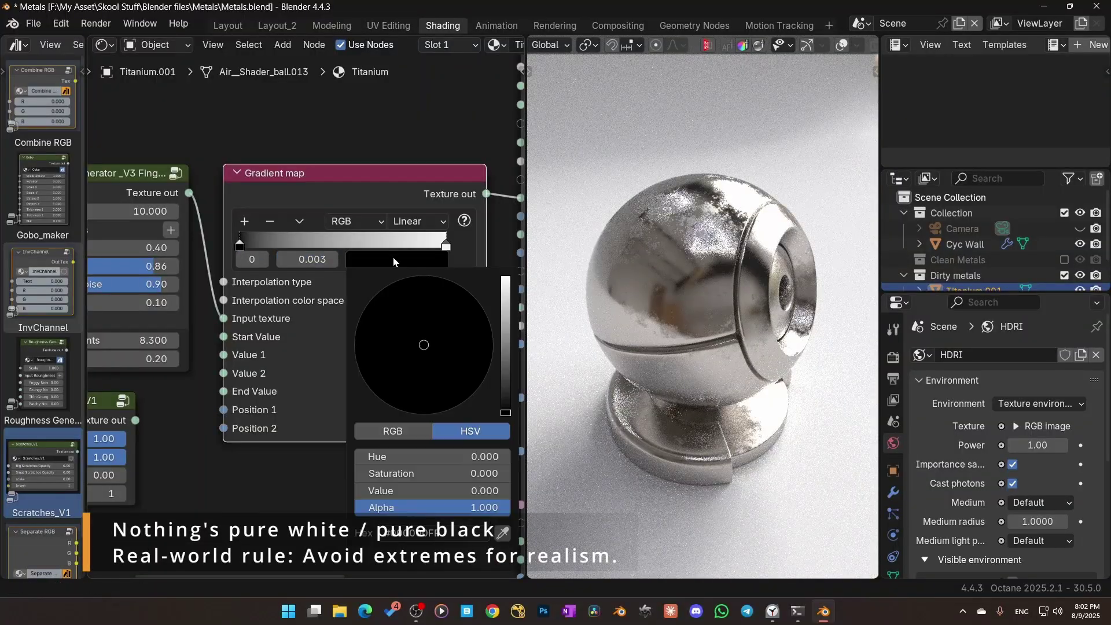
pyautogui.click(393, 259)
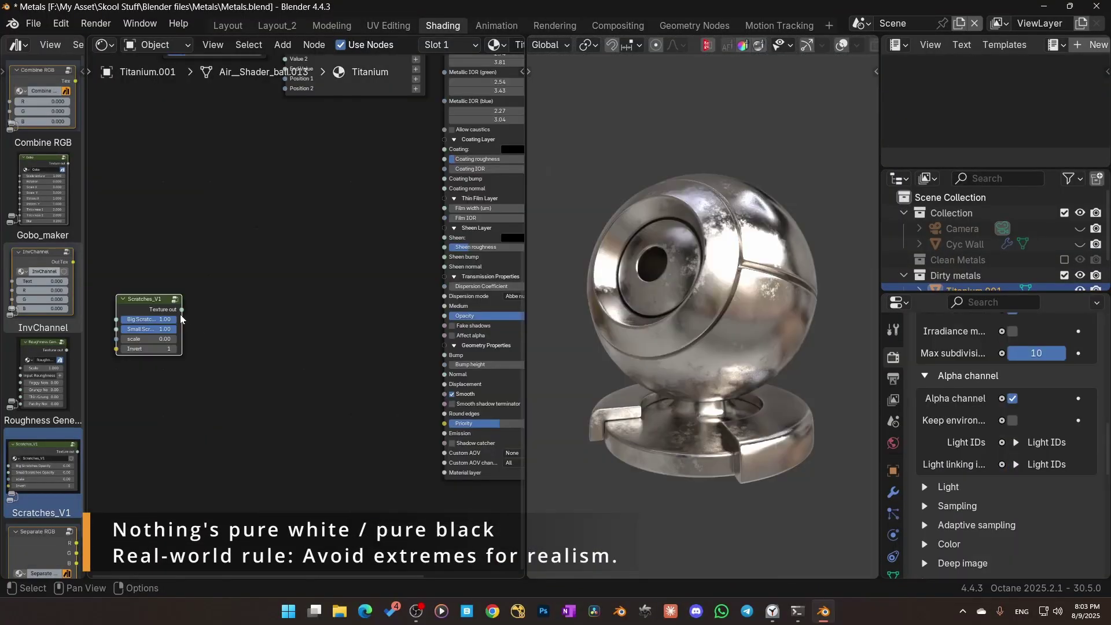
# Try Scratches_V1 on the Bump input with an Octane Texture displacement node on Displacement, and remove both connections.
pyautogui.moveTo(439, 356); pyautogui.dragTo(439, 355)
pyautogui.moveTo(350, 382); pyautogui.dragTo(297, 351, button='middle')
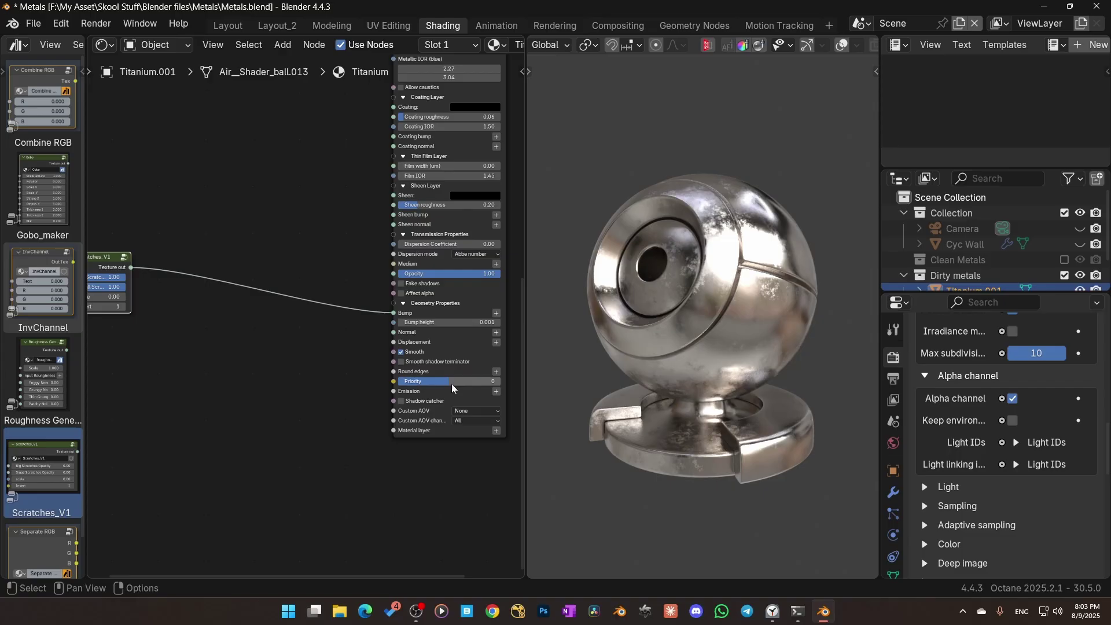
pyautogui.click(497, 343)
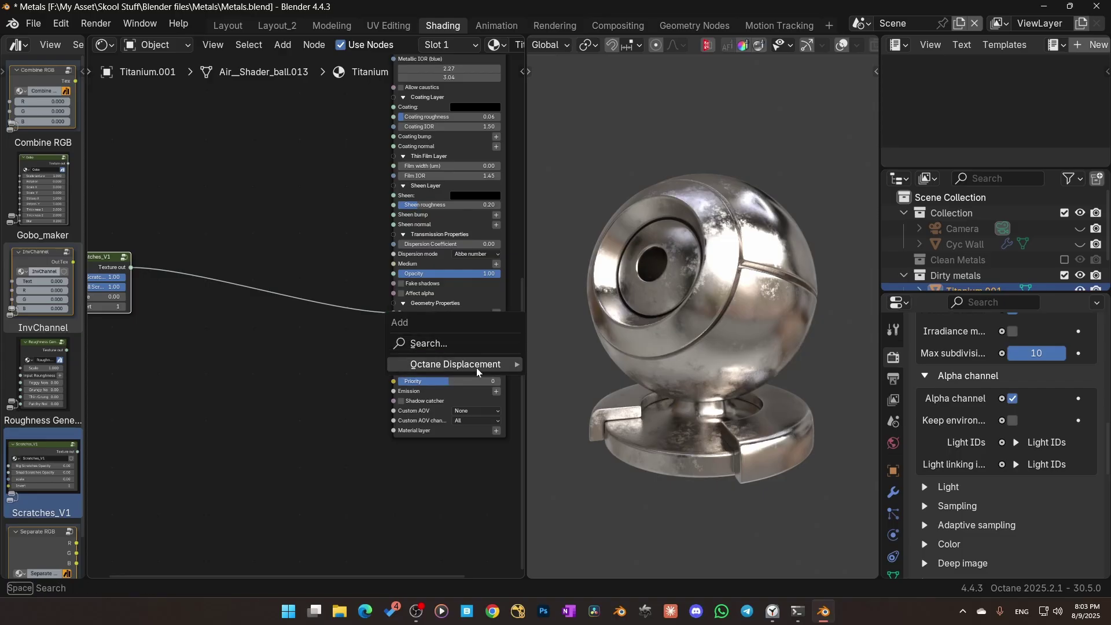
pyautogui.moveTo(477, 366)
pyautogui.click(557, 368)
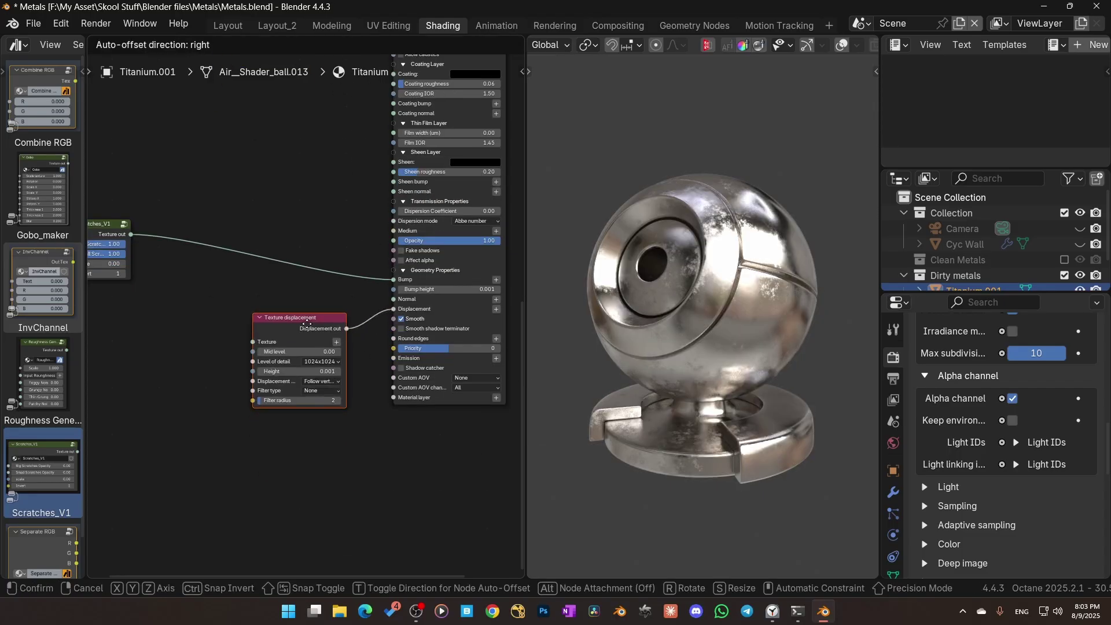
pyautogui.click(328, 317)
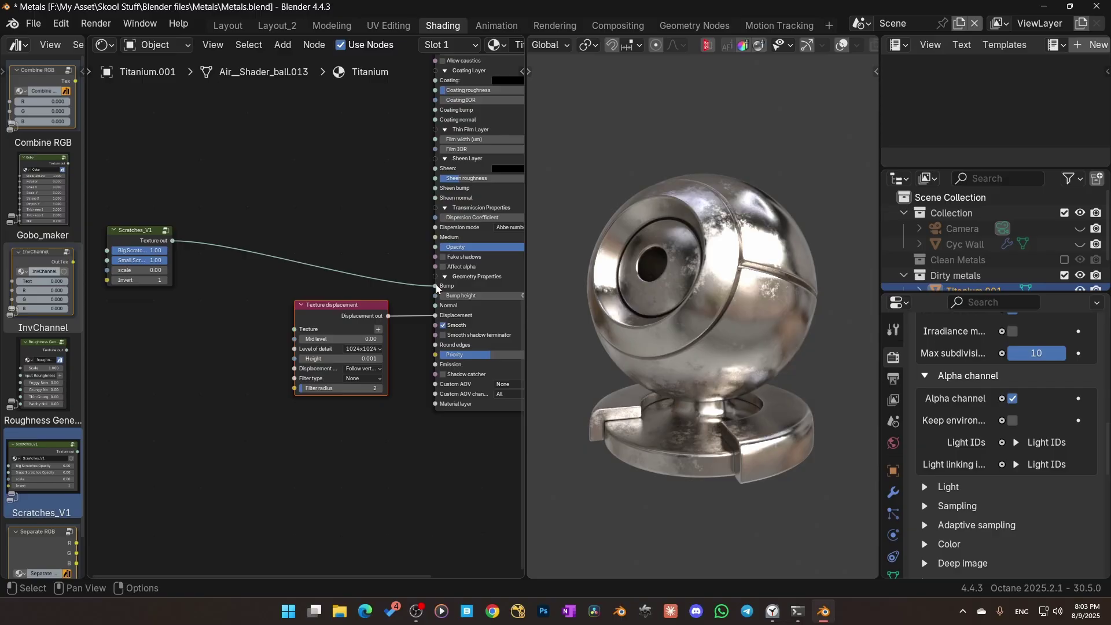
pyautogui.moveTo(436, 286); pyautogui.dragTo(245, 314)
pyautogui.press('x')
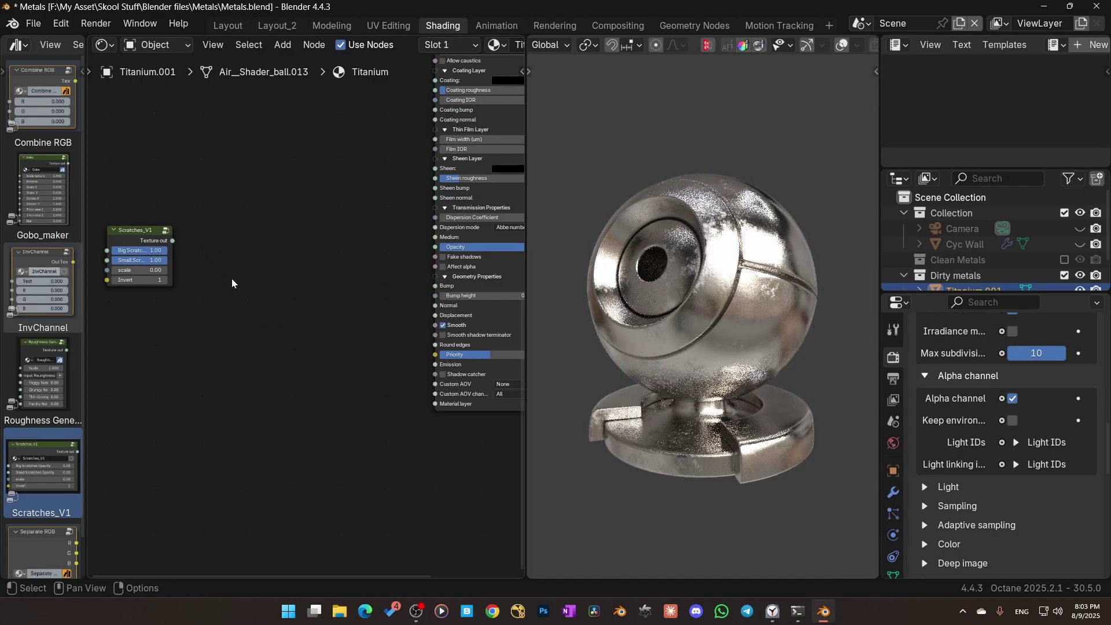
# Connect Scratches_V1 to the material's Bump input, preview its texture on the ball and set its scale to 0.73.
pyautogui.moveTo(168, 247); pyautogui.dragTo(435, 286)
pyautogui.scroll(2, 290, 250)
pyautogui.moveTo(290, 250); pyautogui.dragTo(317, 264)
pyautogui.keyDown('ctrl'); pyautogui.keyDown('shift'); pyautogui.click(313, 264); pyautogui.keyUp('shift'); pyautogui.keyUp('ctrl')
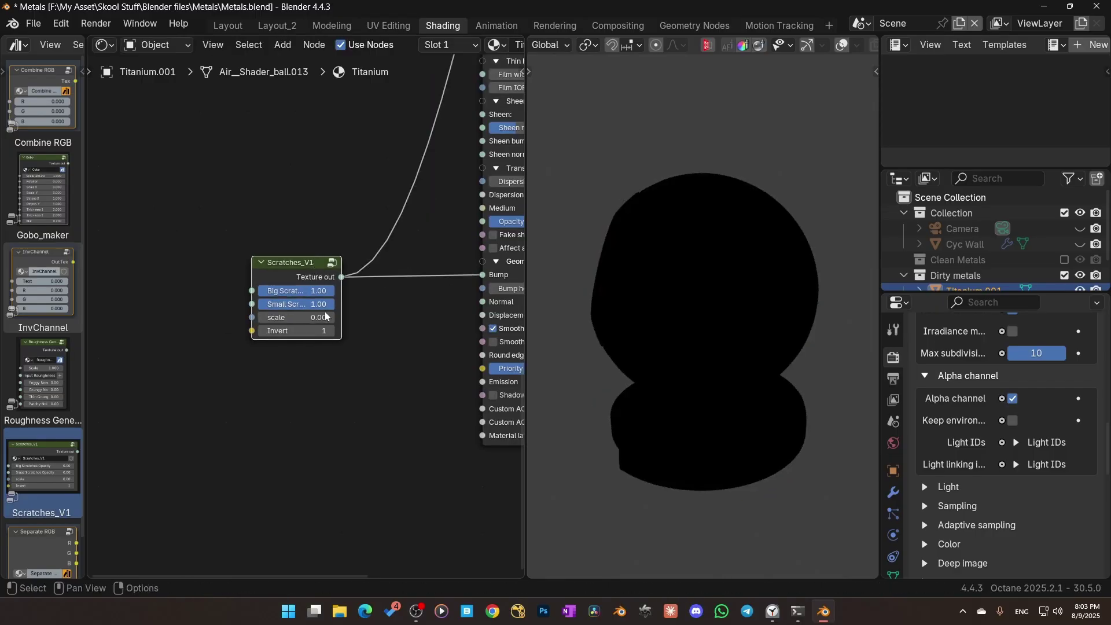
pyautogui.moveTo(296, 317); pyautogui.dragTo(337, 317)
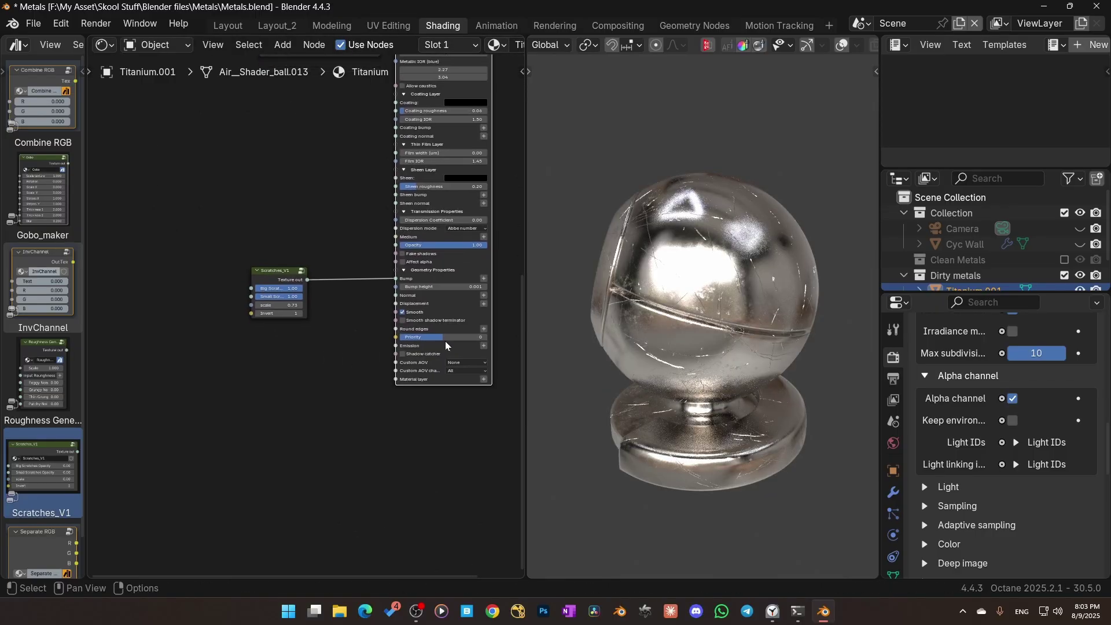
# Set Scratches_V1's Big Scratches Opacity to 0, Small Scratches Opacity to 1.00 and scale to 1.00.
pyautogui.scroll(4, 377, 354)
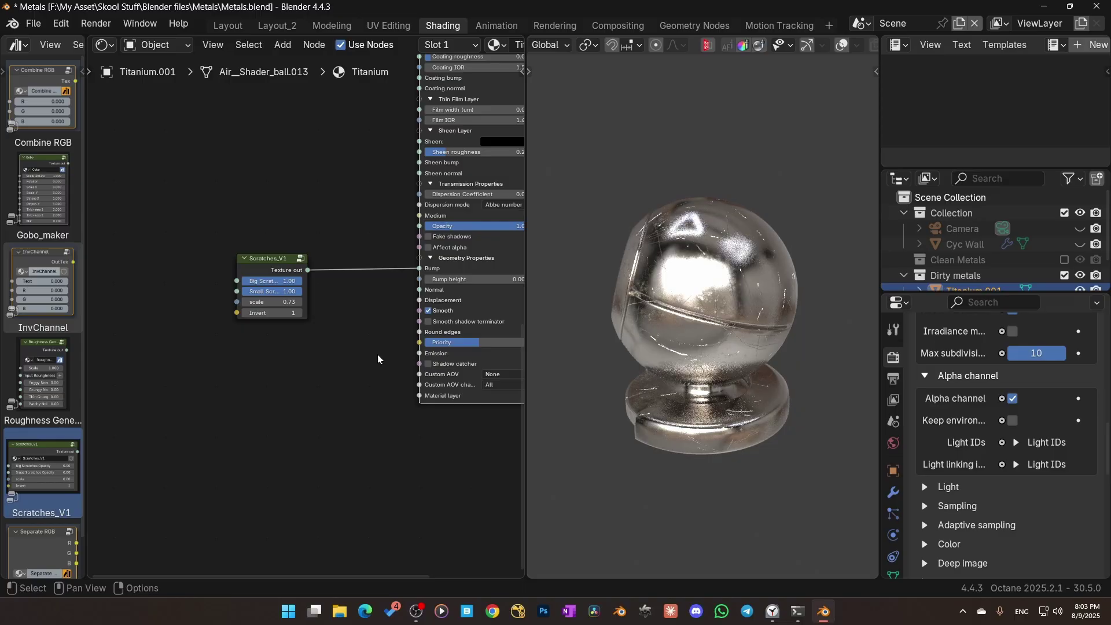
pyautogui.press('BackSpace')
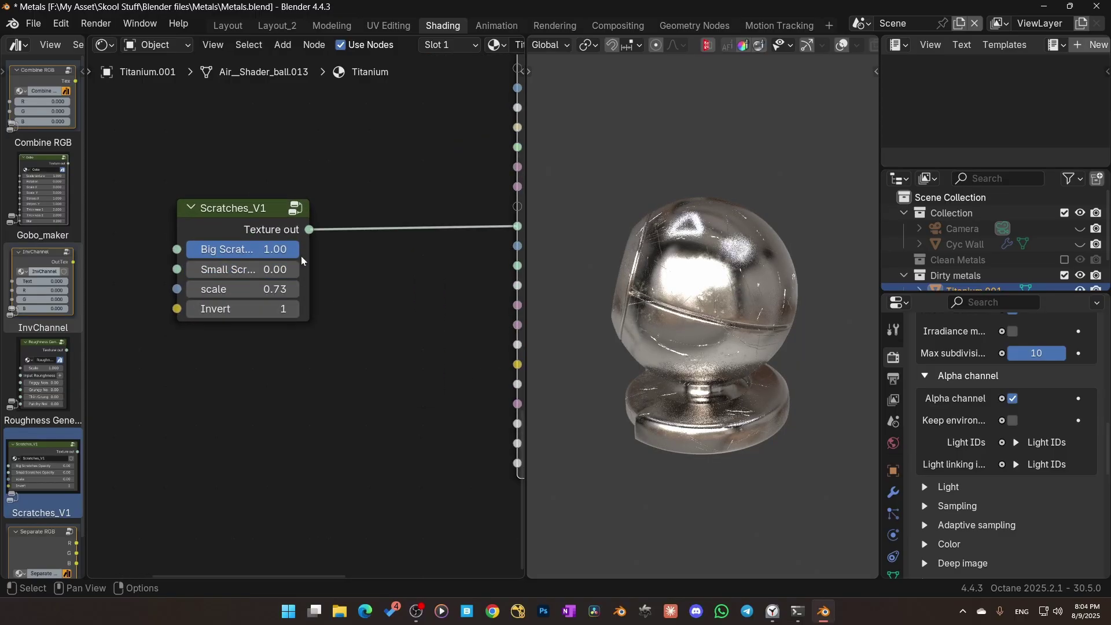
pyautogui.press('BackSpace')
pyautogui.click(192, 219)
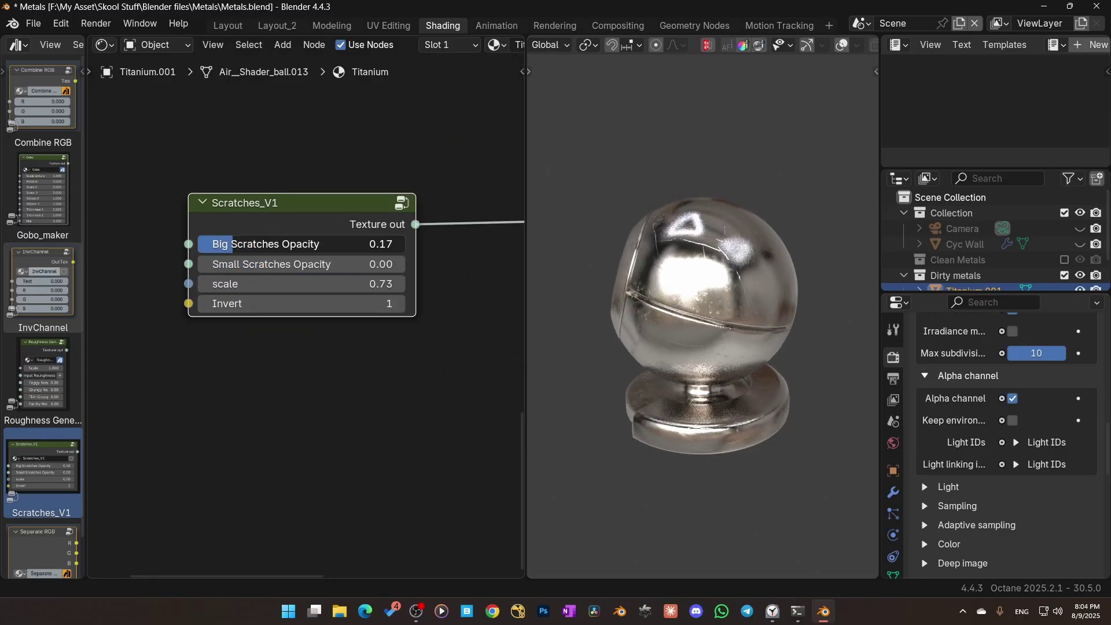
pyautogui.moveTo(232, 251); pyautogui.dragTo(397, 284)
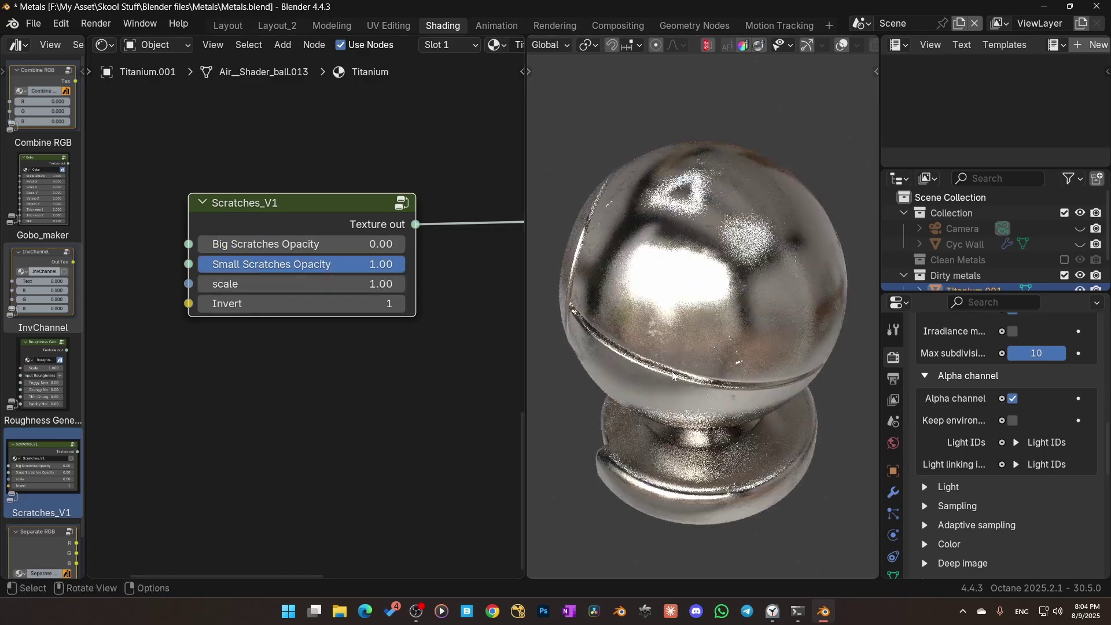
# Set the Scratches_V1 scale to 0.5 and Small Scratches Opacity to 0.3, checking the result on the shader ball.
pyautogui.scroll(1, 681, 373)
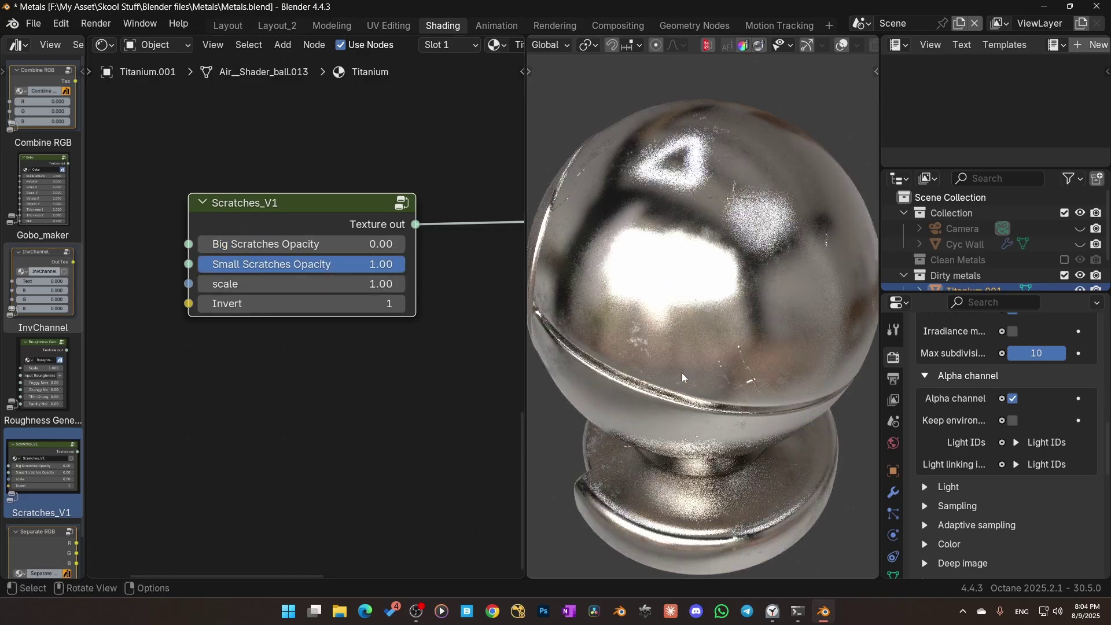
pyautogui.moveTo(681, 373); pyautogui.dragTo(713, 348, button='middle')
pyautogui.scroll(-4, 680, 382)
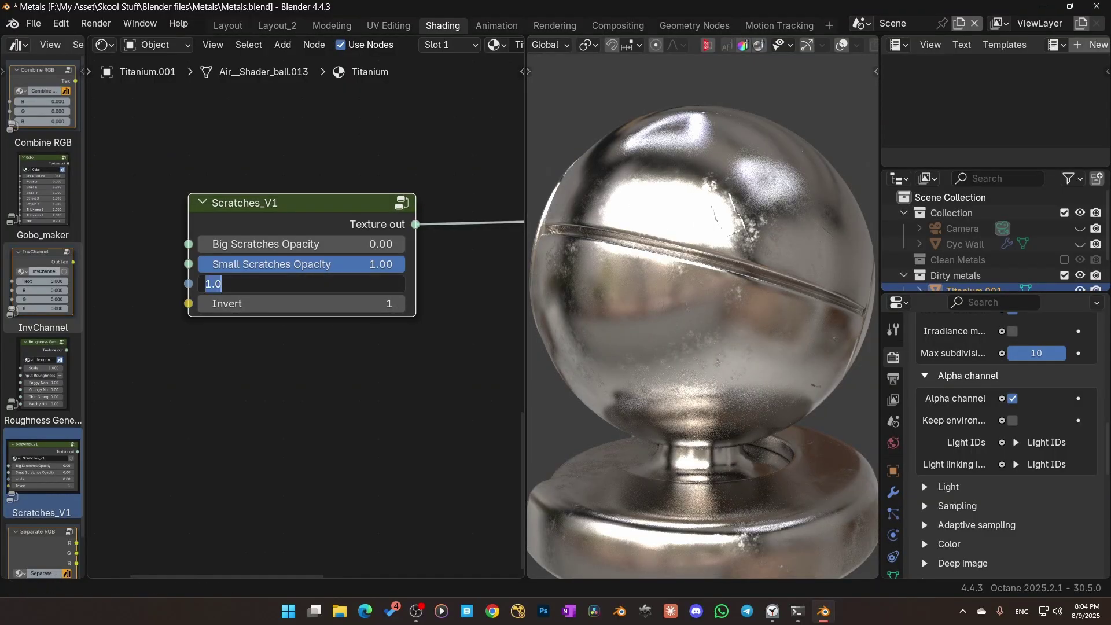
pyautogui.press('Return')
pyautogui.moveTo(720, 324); pyautogui.dragTo(652, 353, button='middle')
pyautogui.click(301, 264)
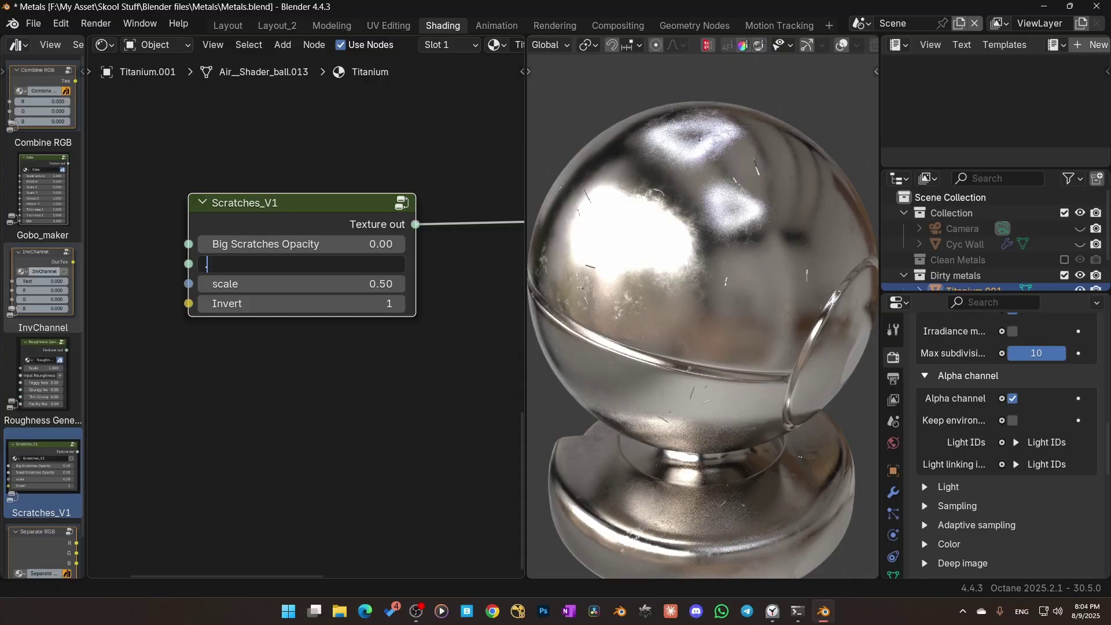
pyautogui.write('0.3')
pyautogui.press('Return')
pyautogui.moveTo(658, 278); pyautogui.dragTo(717, 330, button='middle')
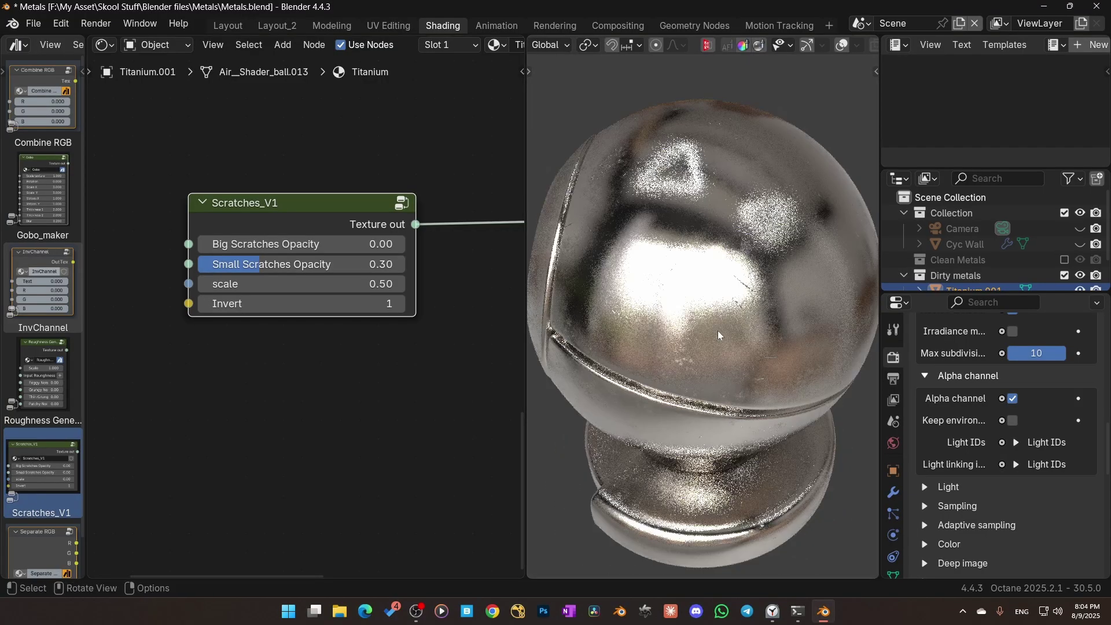
# Try Big Scratches Opacity values of 0.2, 0.15, 0.10 and 0.02, checking the shader ball.
pyautogui.click(301, 243)
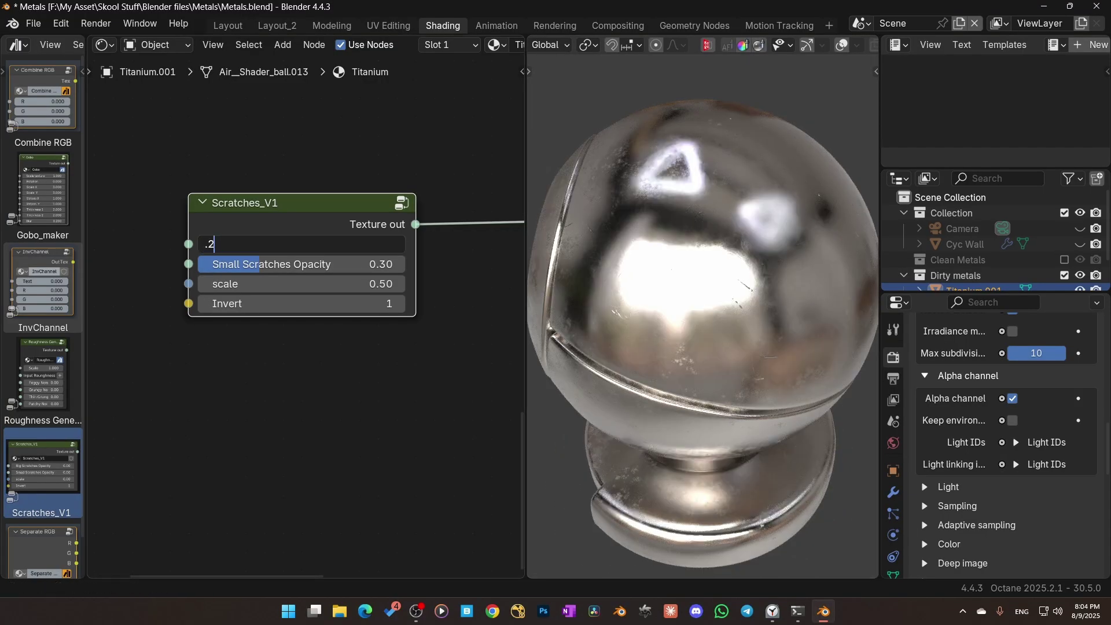
pyautogui.write('.2')
pyautogui.press('Return')
pyautogui.moveTo(300, 247); pyautogui.dragTo(232, 248)
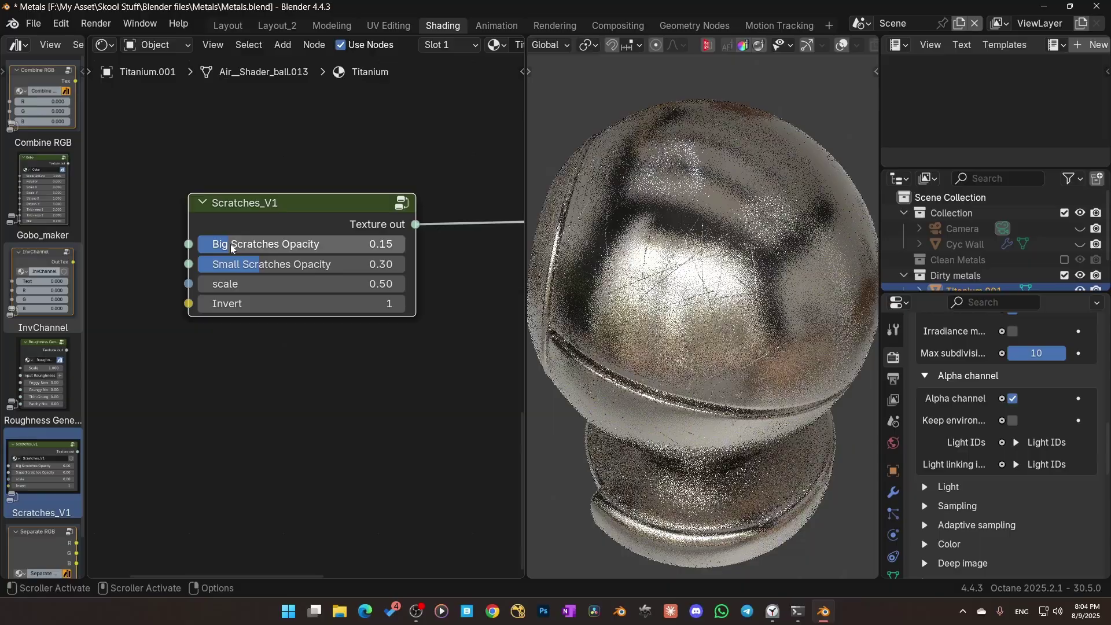
pyautogui.click(231, 248)
pyautogui.press('Return')
pyautogui.scroll(-3, 666, 289)
pyautogui.moveTo(642, 289); pyautogui.dragTo(725, 286, button='middle')
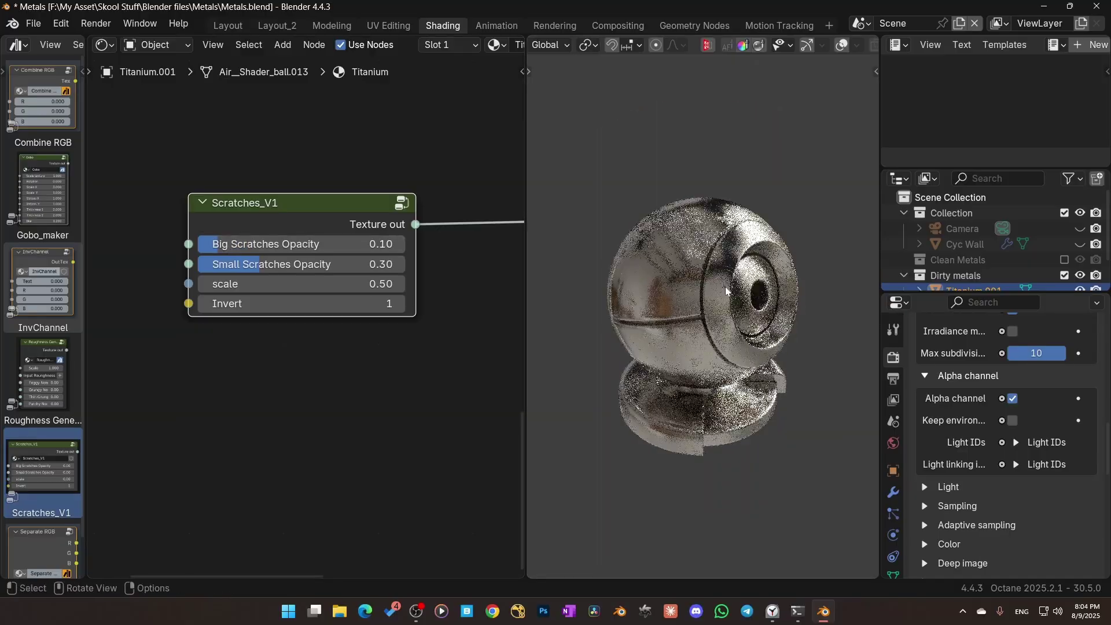
pyautogui.scroll(3, 682, 283)
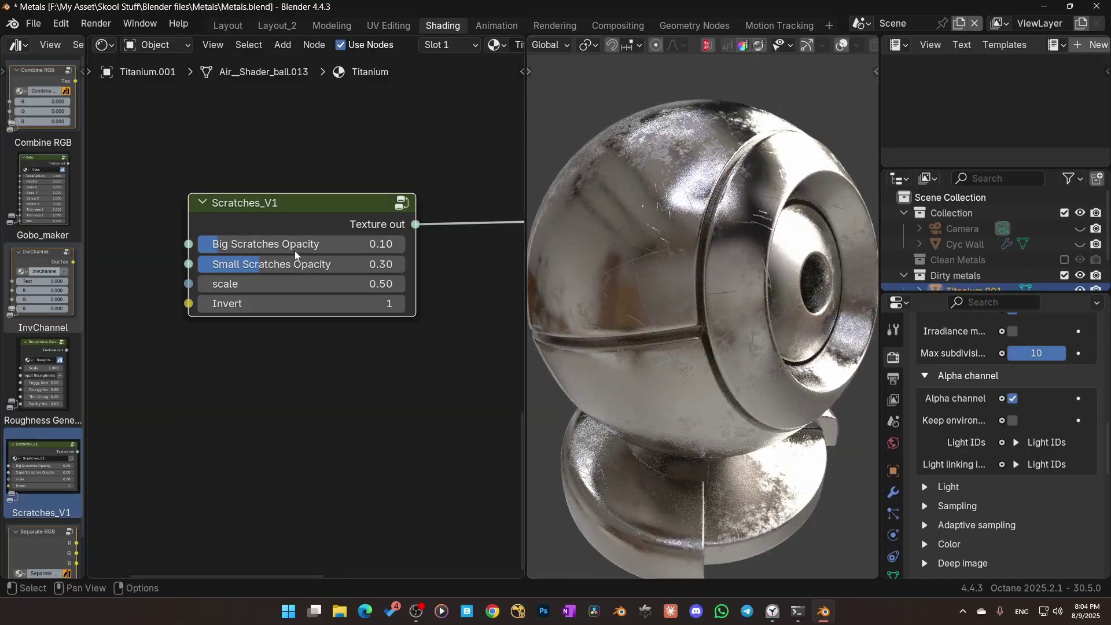
pyautogui.press('Return')
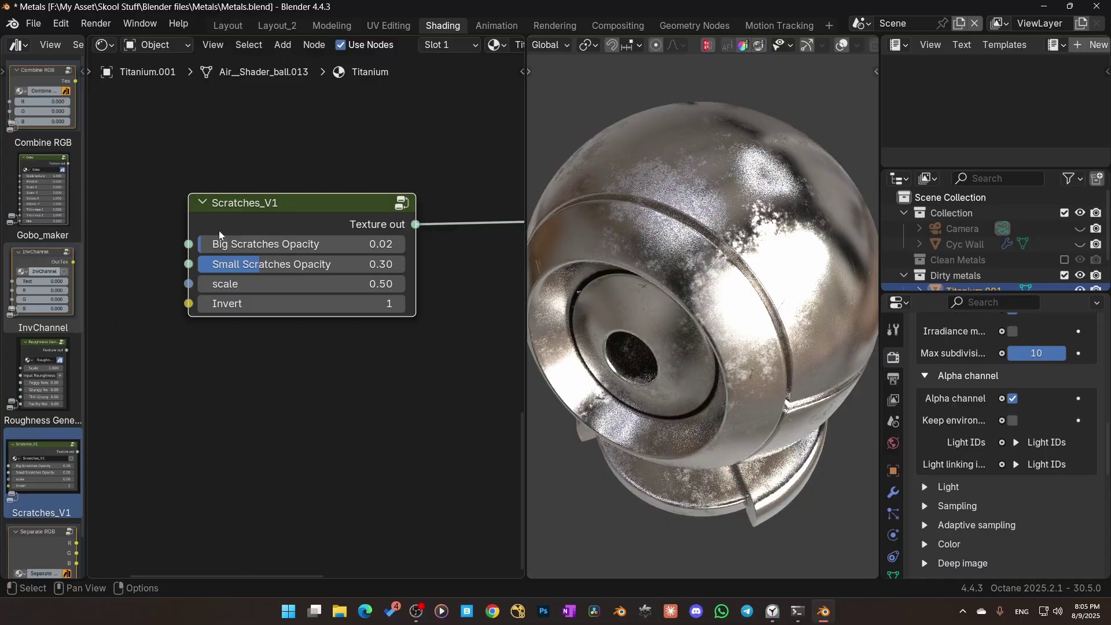
# Reset Big Scratches Opacity to 0 and set Invert to 2 on the Scratches_V1 node.
pyautogui.press('BackSpace')
pyautogui.moveTo(781, 363); pyautogui.dragTo(741, 340, button='middle')
pyautogui.scroll(5, 678, 325)
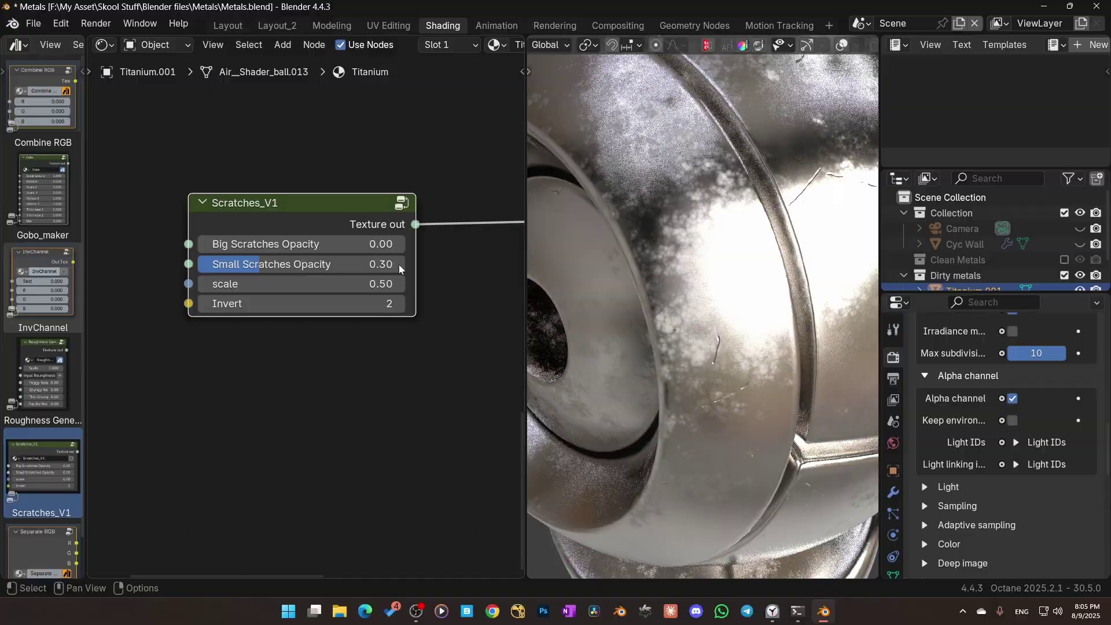
# Preview the Scratches_V1 texture alone on the shader ball, and return to the full material preview.
pyautogui.keyDown('ctrl'); pyautogui.keyDown('shift'); pyautogui.click(346, 202); pyautogui.keyUp('shift'); pyautogui.keyUp('ctrl')
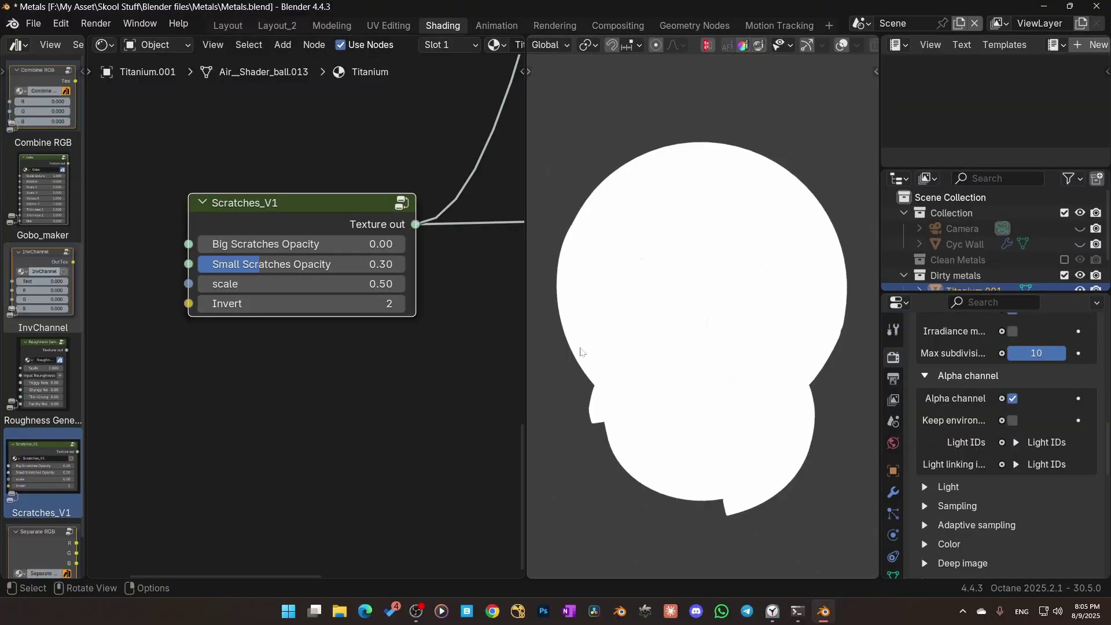
pyautogui.moveTo(474, 359); pyautogui.dragTo(266, 330, button='middle')
pyautogui.scroll(-3, 331, 362)
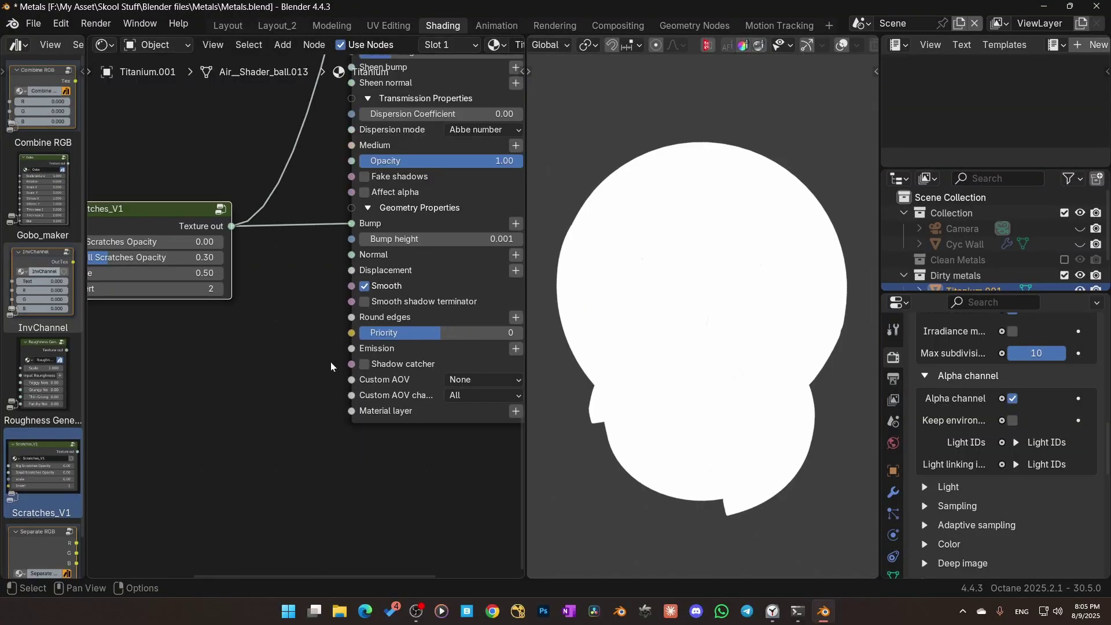
pyautogui.keyDown('ctrl'); pyautogui.keyDown('shift'); pyautogui.click(407, 410); pyautogui.keyUp('shift'); pyautogui.keyUp('ctrl')
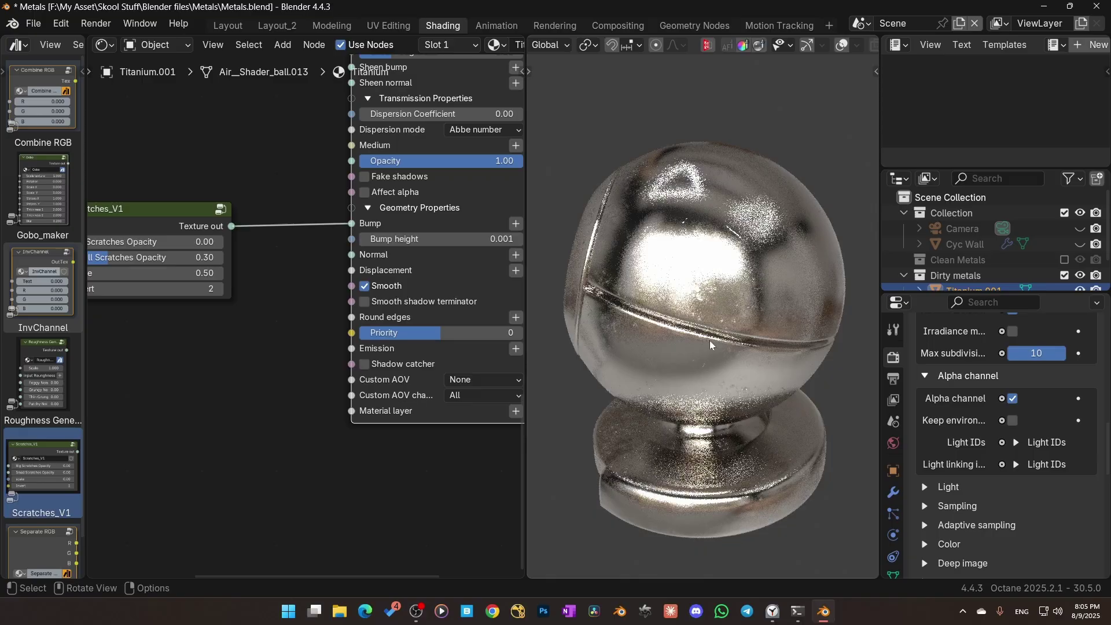
pyautogui.scroll(3, 710, 340)
# Insert a Gradient map between the Scratches_V1 texture and the Universal material's Bump input, and check the shader ball.
pyautogui.scroll(-2, 353, 349)
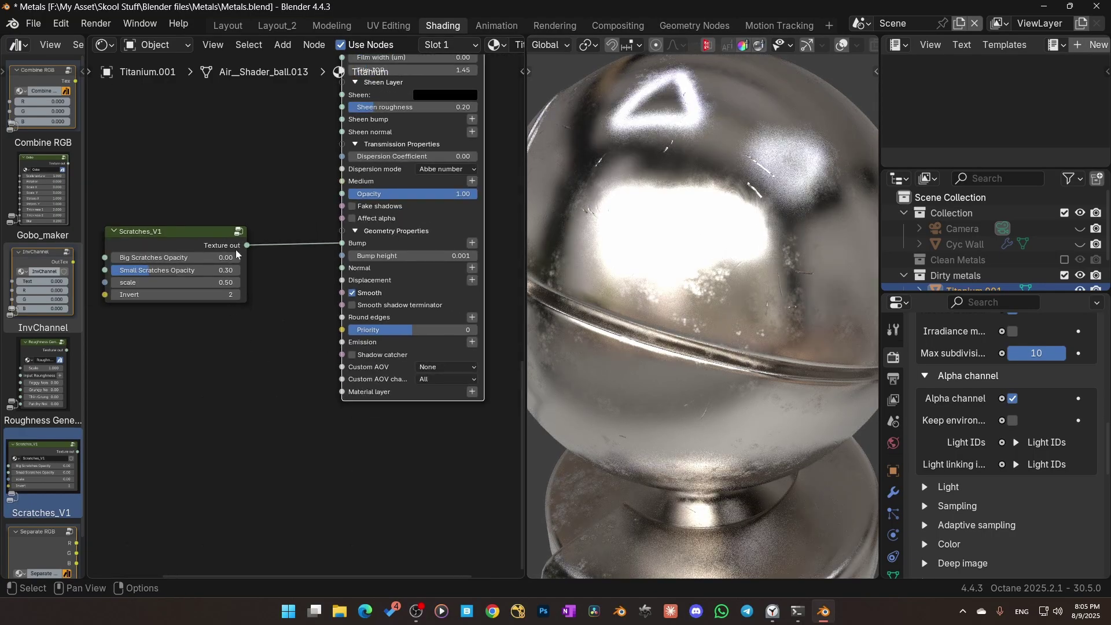
pyautogui.press('q')
pyautogui.click(213, 245)
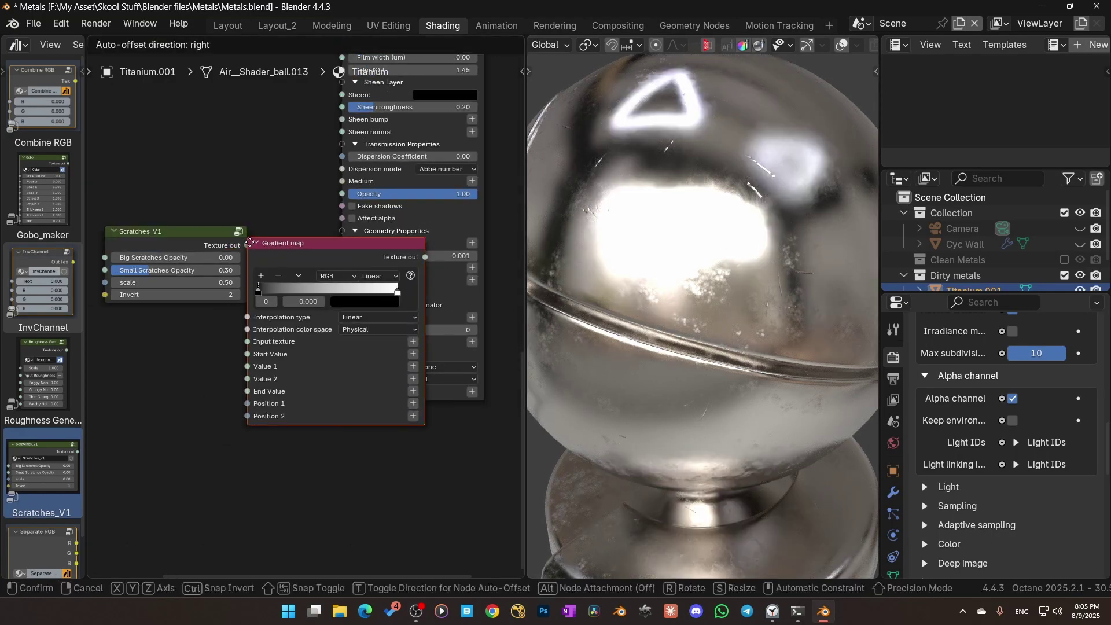
pyautogui.click(322, 239)
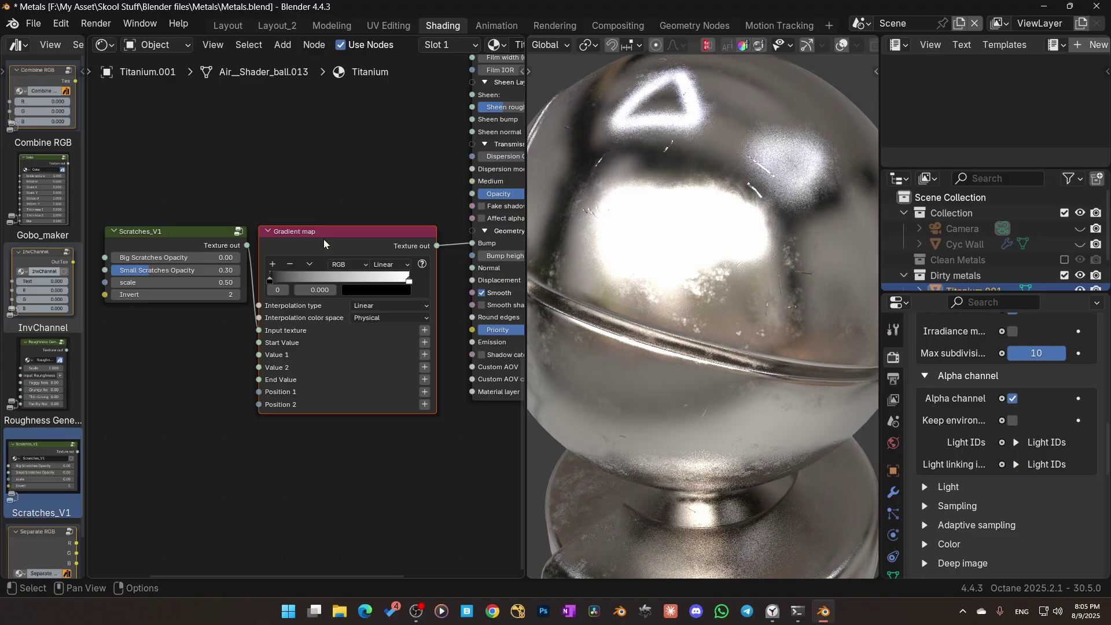
pyautogui.moveTo(612, 310); pyautogui.dragTo(671, 376, button='middle')
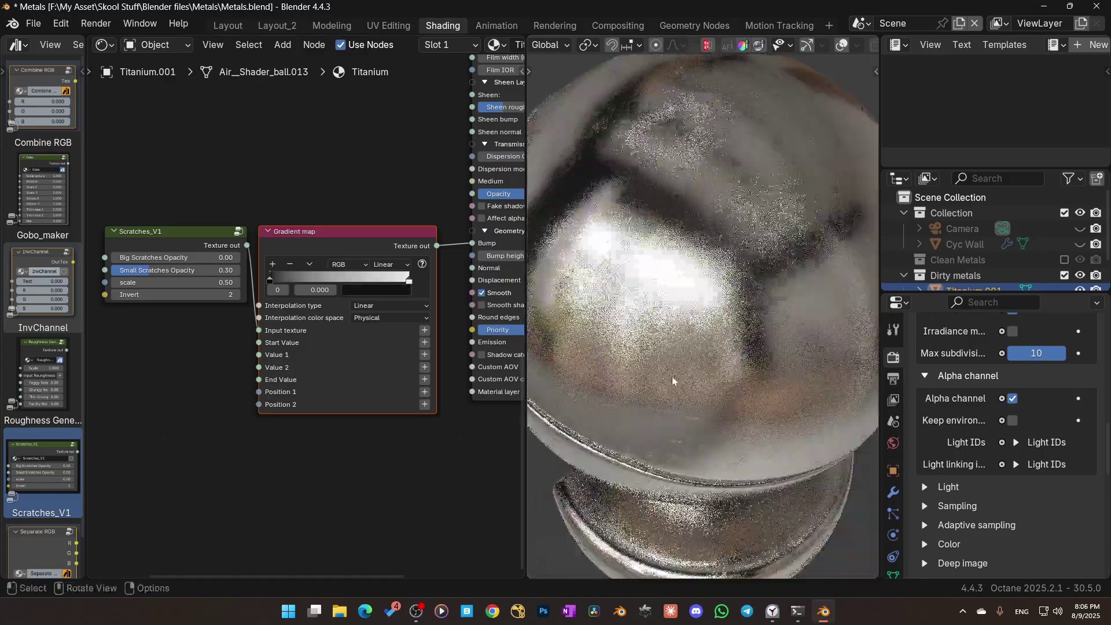
pyautogui.scroll(-2, 701, 339)
pyautogui.moveTo(701, 339); pyautogui.dragTo(706, 394, button='middle')
pyautogui.scroll(-1, 705, 386)
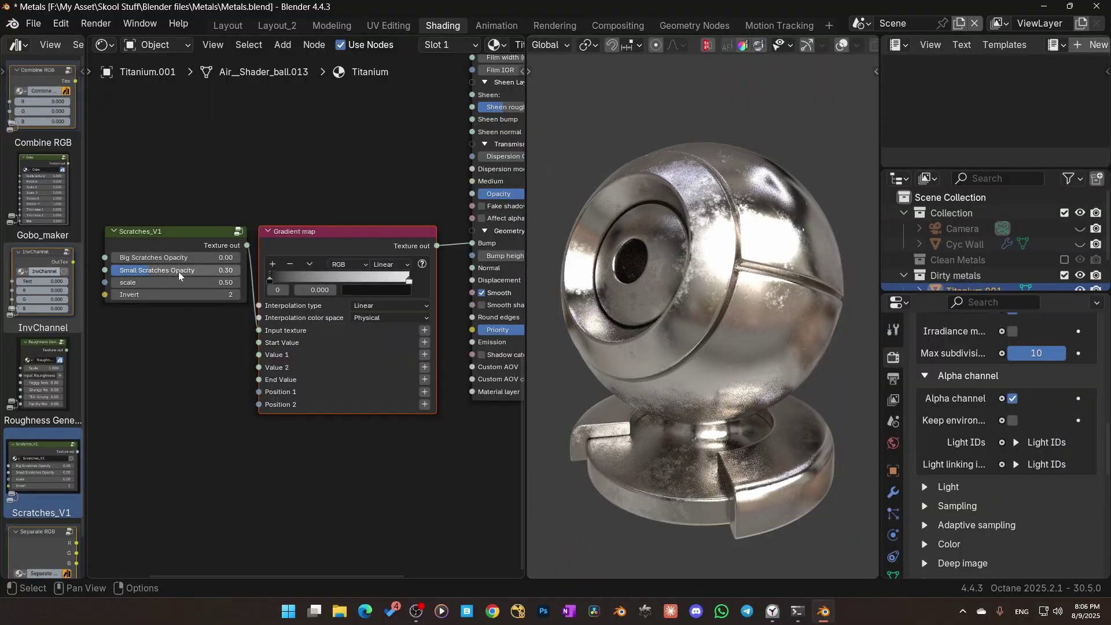
# Set Small Scratches Opacity to 0.4 on the Scratches_V1 node.
pyautogui.click(178, 272)
pyautogui.write('.')
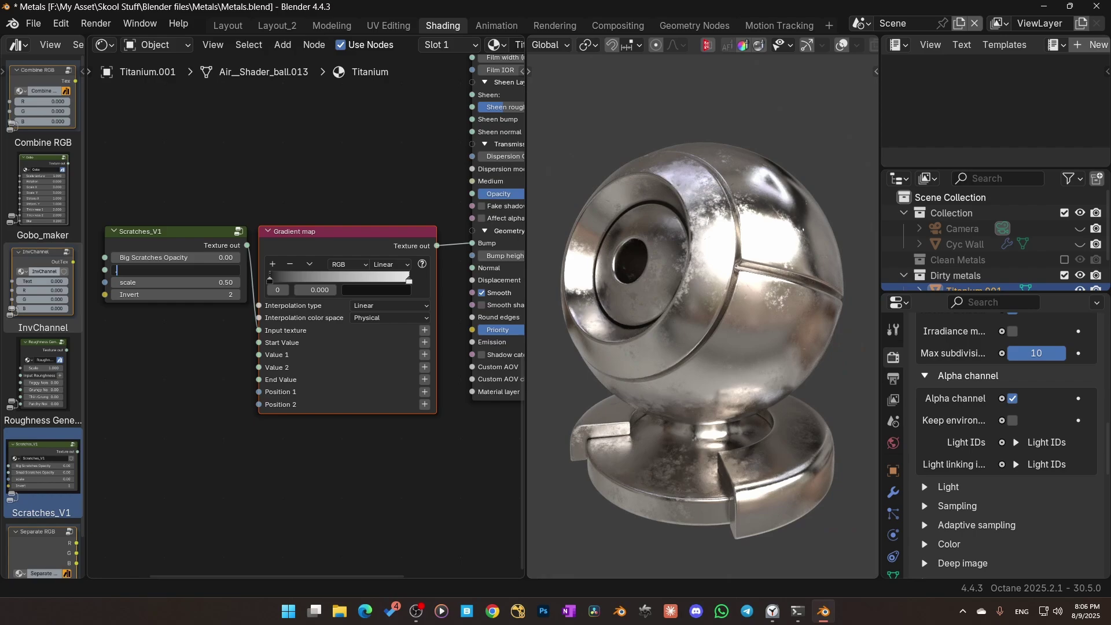
pyautogui.write('4')
pyautogui.press('Return')
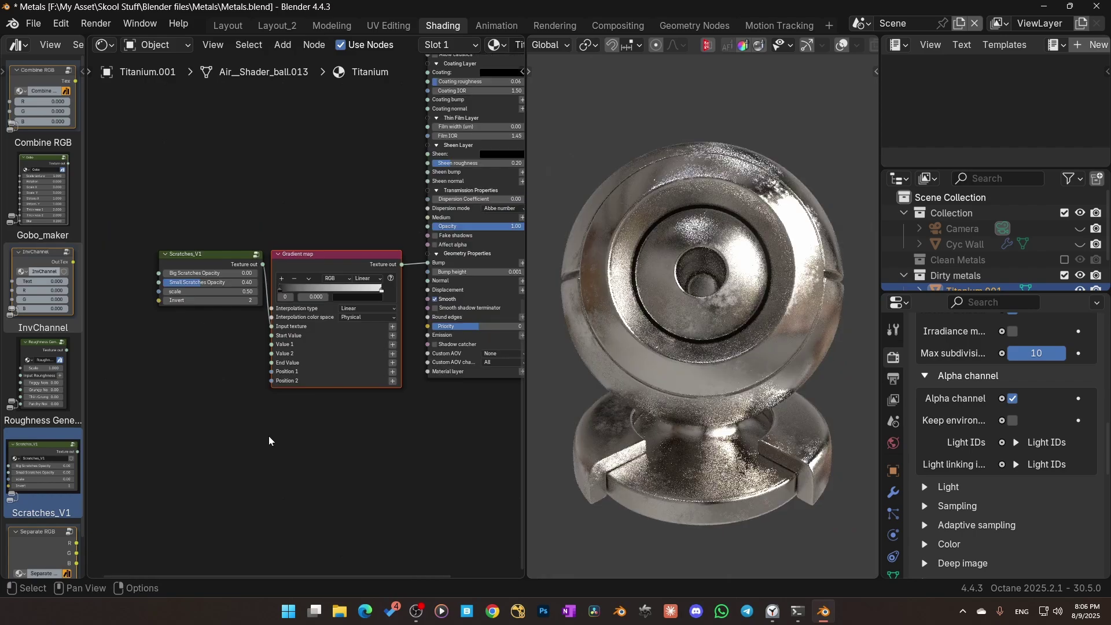
# Reposition the Roughness Generator and its Gradient map to tidy the node layout beside the Universal material.
pyautogui.scroll(-2, 300, 290)
pyautogui.moveTo(295, 223); pyautogui.dragTo(315, 377, button='middle')
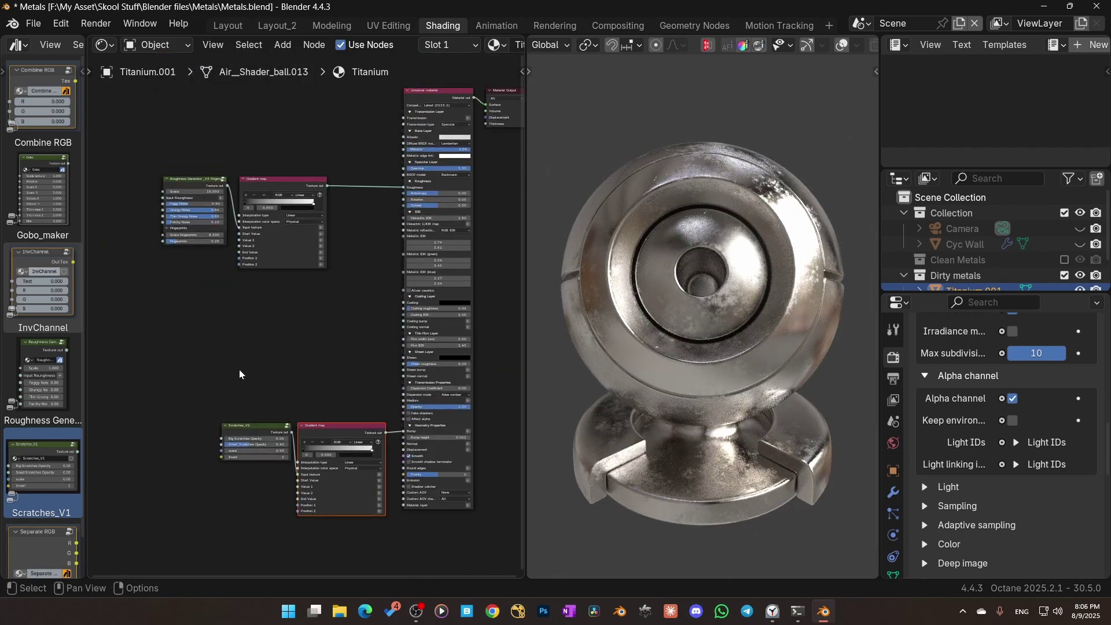
pyautogui.moveTo(239, 374); pyautogui.dragTo(197, 231)
pyautogui.press('g')
pyautogui.click(315, 345)
pyautogui.moveTo(317, 345); pyautogui.dragTo(191, 342, button='middle')
pyautogui.scroll(-2, 437, 278)
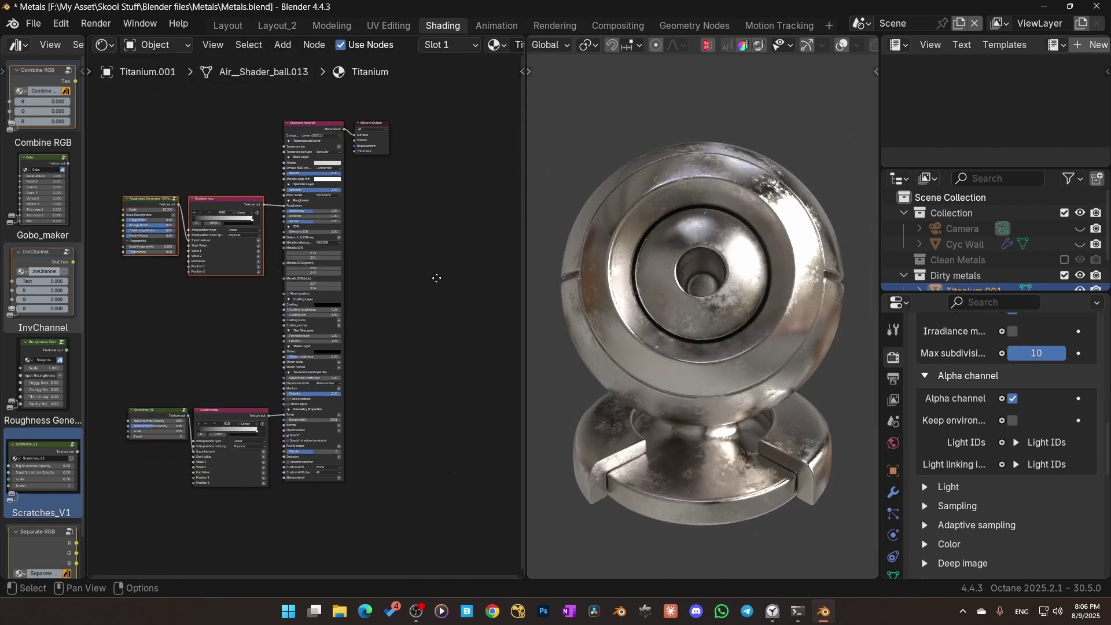
pyautogui.moveTo(437, 279); pyautogui.dragTo(356, 315, button='middle')
pyautogui.moveTo(682, 329); pyautogui.dragTo(726, 368, button='middle')
pyautogui.scroll(1, 362, 305)
# Move the Material Output away from the Universal material and insert a Mix material on the link between them.
pyautogui.moveTo(293, 133); pyautogui.dragTo(434, 138)
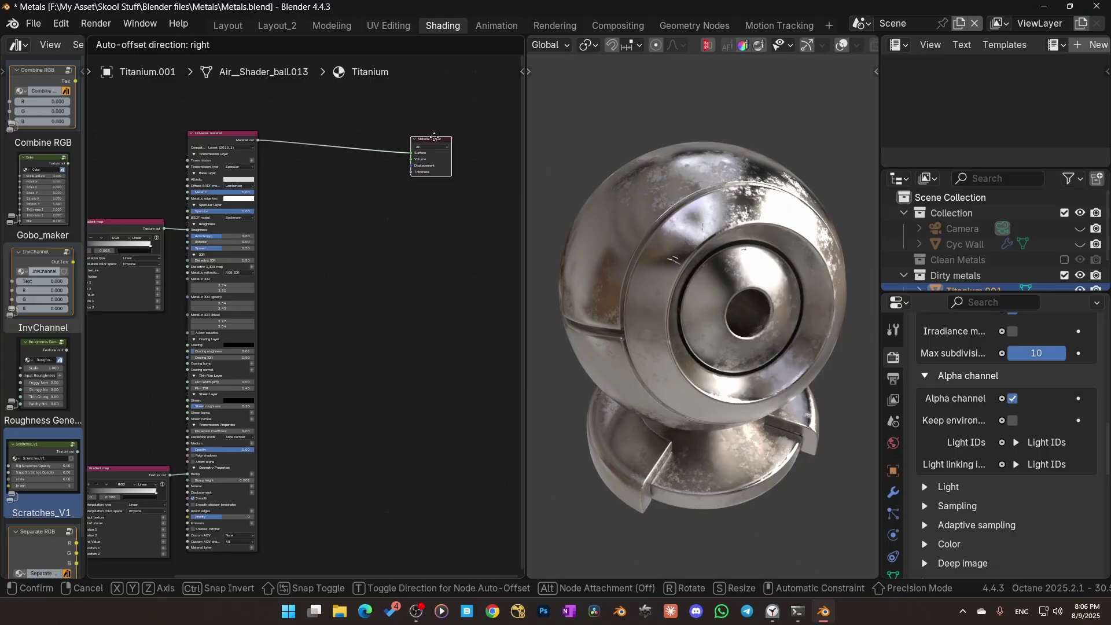
pyautogui.click(434, 137)
pyautogui.scroll(2, 362, 219)
pyautogui.hotkey('shift', 'a')
pyautogui.write('m')
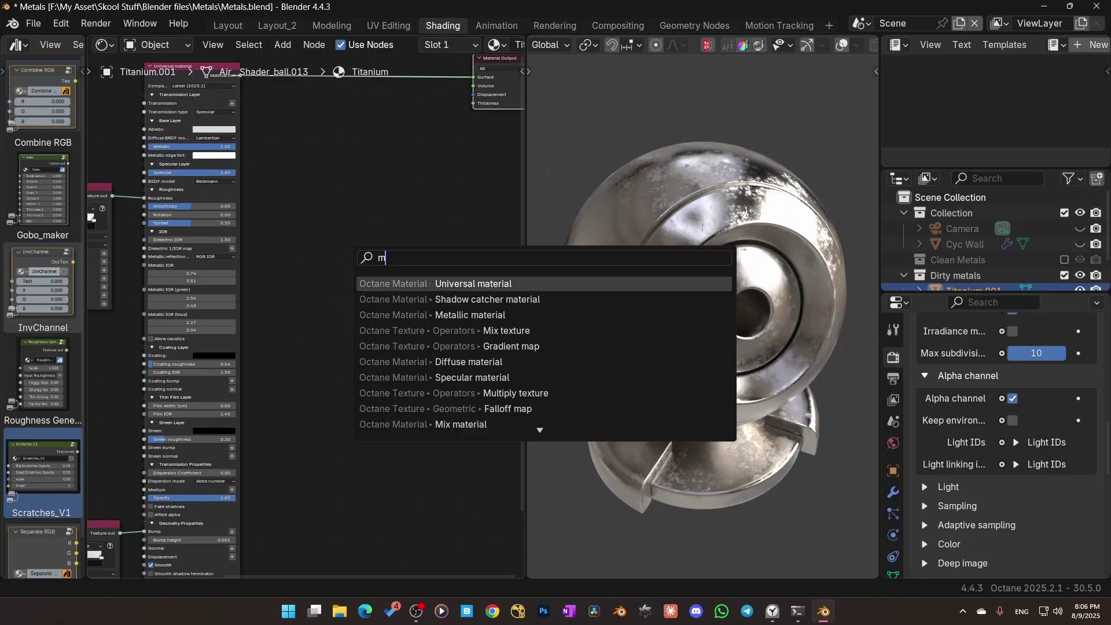
pyautogui.press('Down')
pyautogui.press('Down')
pyautogui.press('Down')
pyautogui.press('Down')
pyautogui.press('Down')
pyautogui.press('Down')
pyautogui.press('Down')
pyautogui.press('Down')
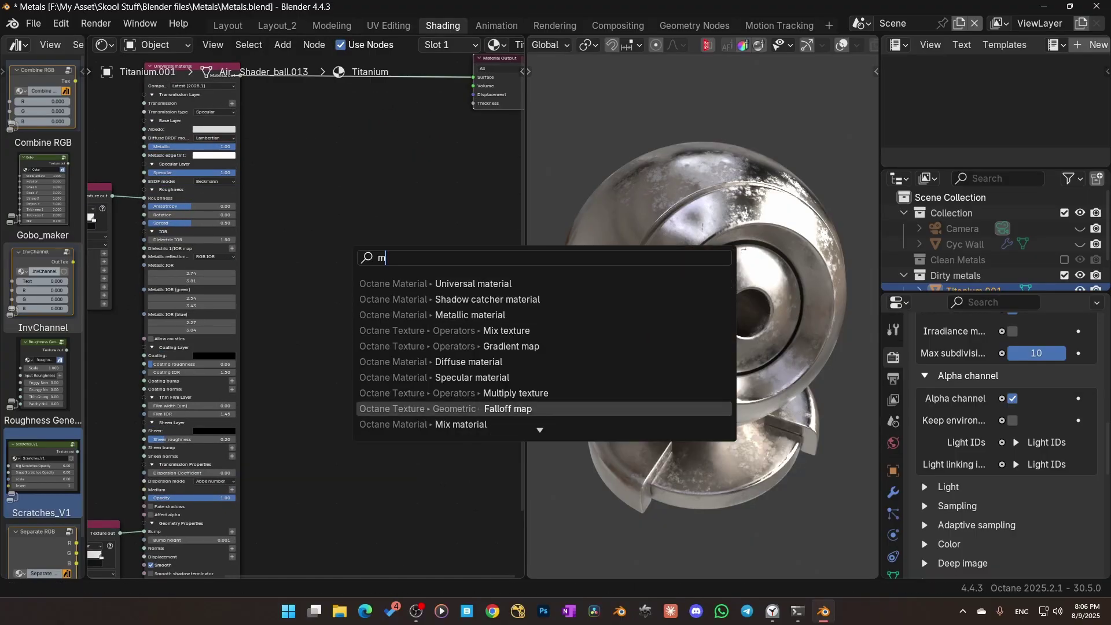
pyautogui.press('Up')
pyautogui.press('Up')
pyautogui.press('Up')
pyautogui.press('Down')
pyautogui.press('Down')
pyautogui.press('Down')
pyautogui.press('Down')
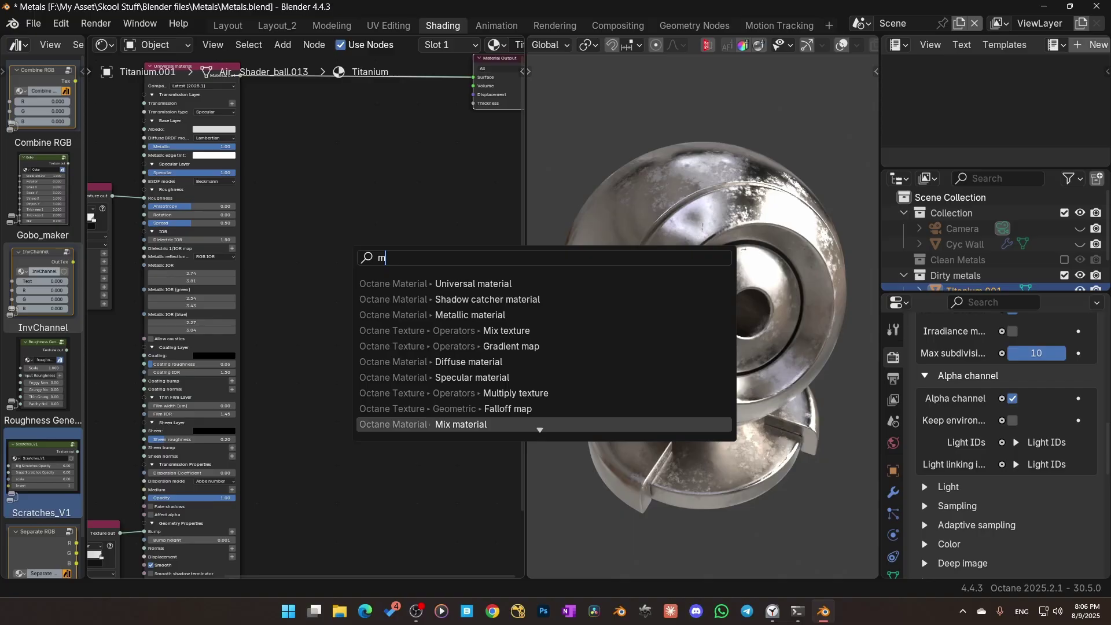
pyautogui.press('Return')
pyautogui.click(406, 74)
pyautogui.moveTo(407, 74); pyautogui.dragTo(394, 206, button='middle')
# Space out the Mix material and add a Diffuse material connected to its Second material input.
pyautogui.moveTo(509, 291); pyautogui.dragTo(306, 273, button='middle')
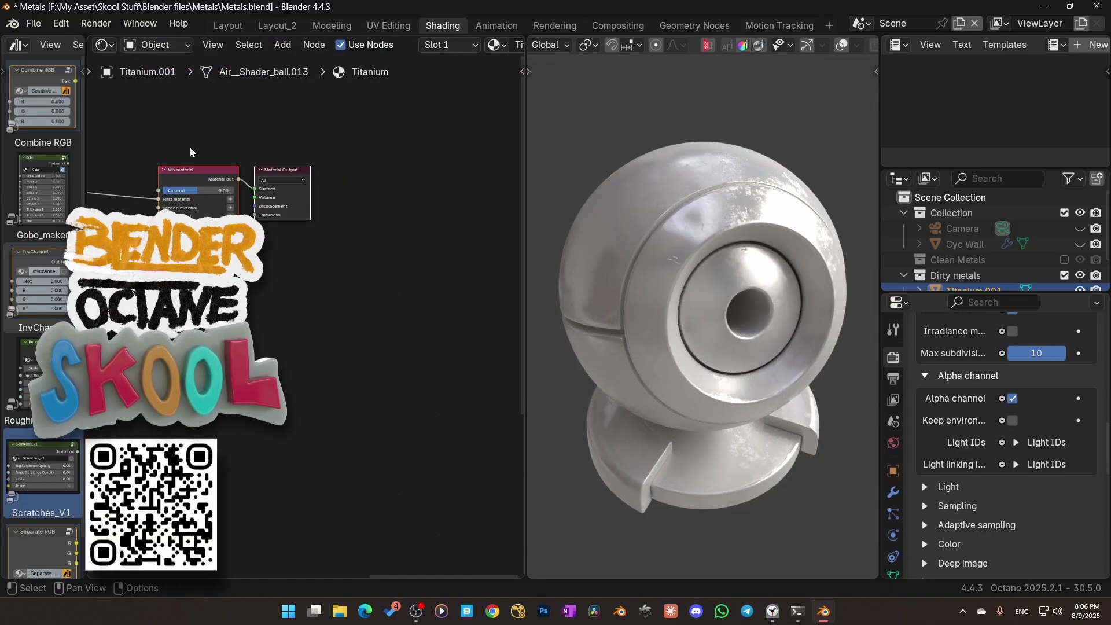
pyautogui.moveTo(204, 174); pyautogui.dragTo(367, 167)
pyautogui.click(349, 310)
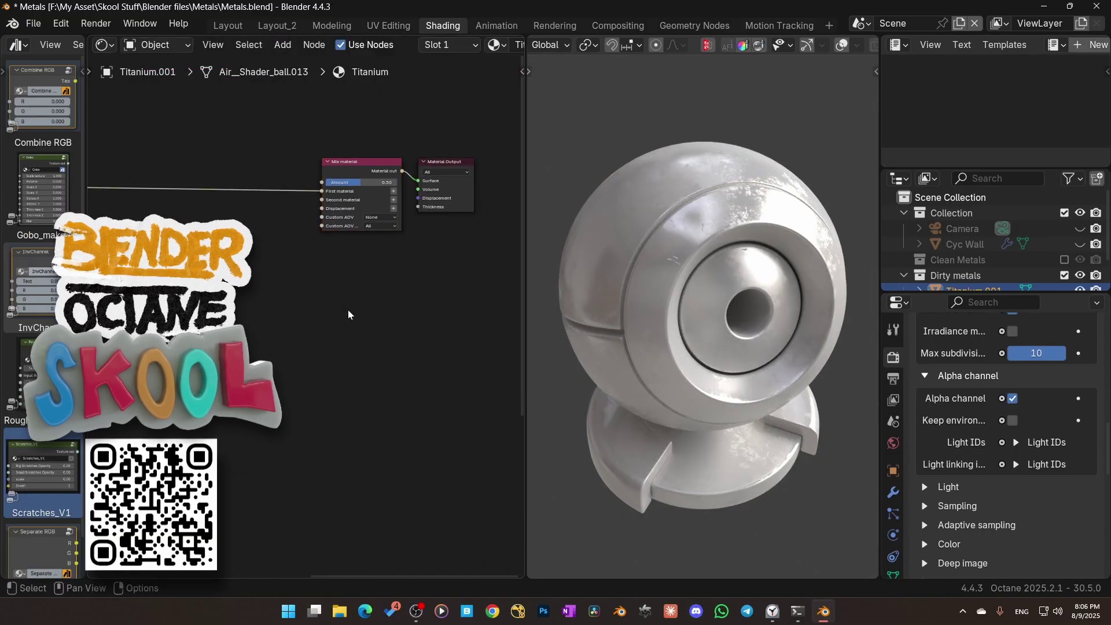
pyautogui.scroll(1, 420, 221)
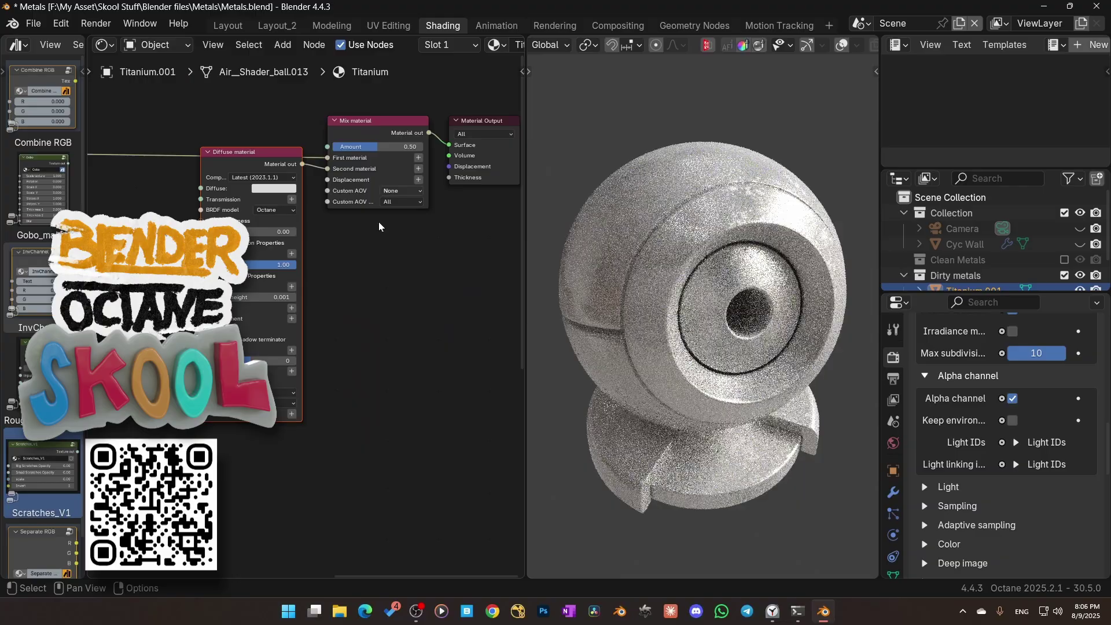
pyautogui.moveTo(262, 156); pyautogui.dragTo(257, 186)
# Darken the Diffuse material's colour to a slightly purplish grey, #696166.
pyautogui.click(269, 217)
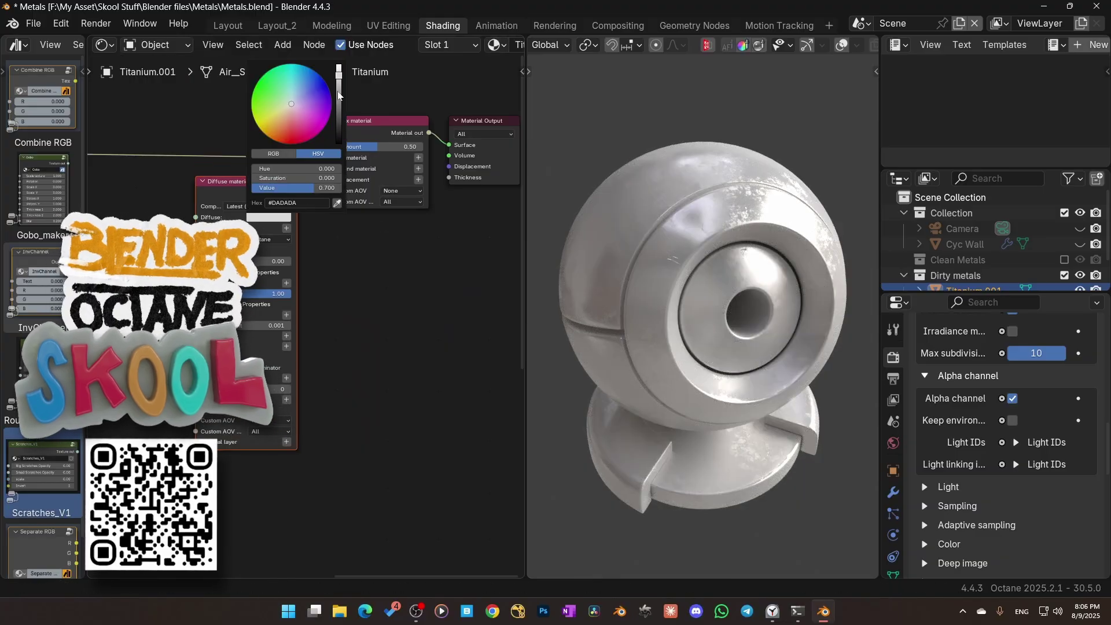
pyautogui.moveTo(339, 81)
pyautogui.mouseDown()
pyautogui.moveTo(339, 130)
pyautogui.moveTo(338, 111)
pyautogui.mouseUp()
pyautogui.click(293, 107)
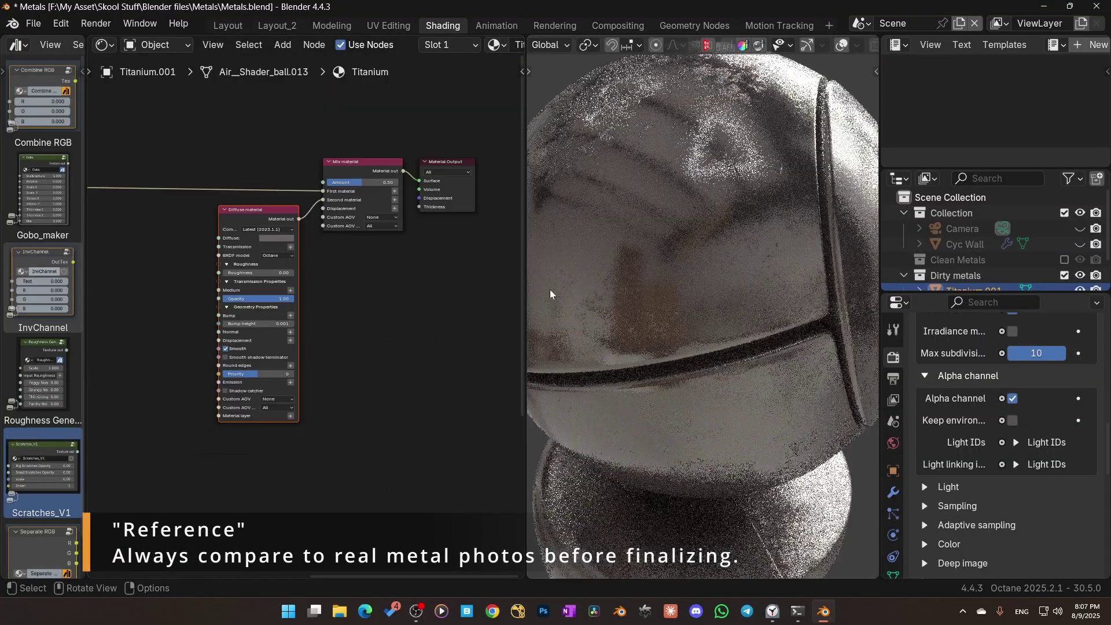
# Add a Curvature texture above the Diffuse material and connect it to the Mix material's Amount.
pyautogui.moveTo(413, 238); pyautogui.dragTo(489, 383, button='middle')
pyautogui.hotkey('shift', 'a')
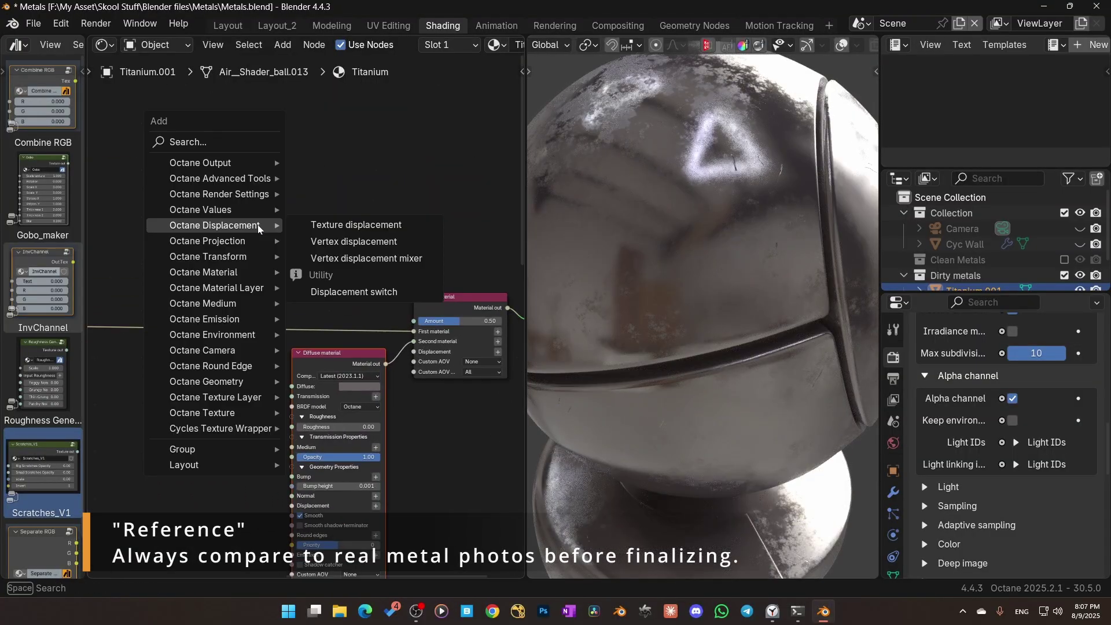
pyautogui.write('c')
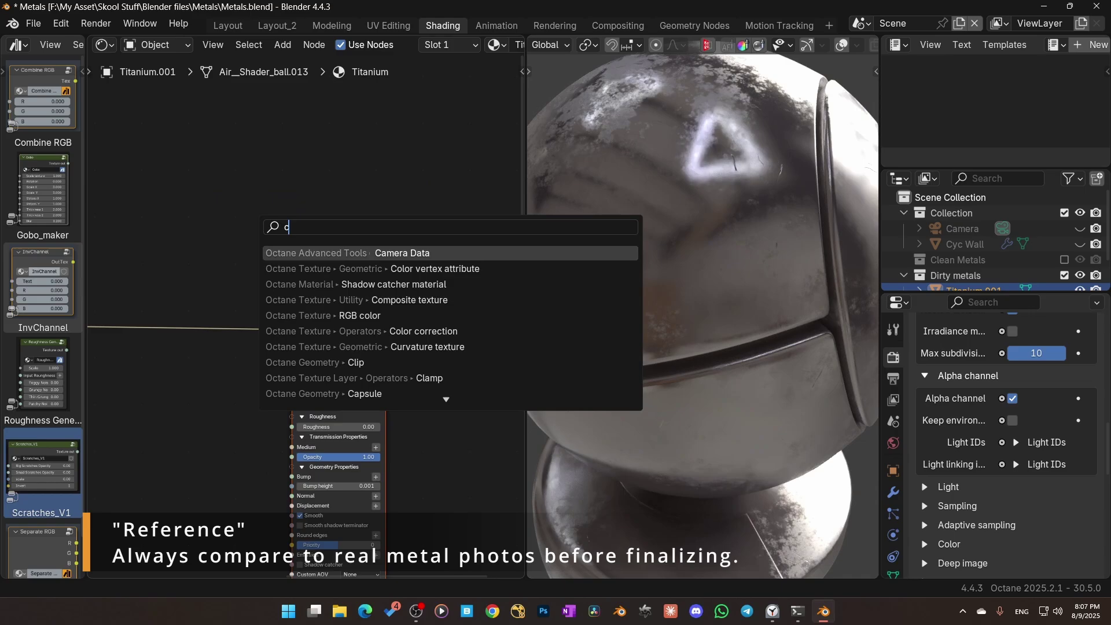
pyautogui.press('Down')
pyautogui.press('Down')
pyautogui.press('Down')
pyautogui.press('Down')
pyautogui.press('Down')
pyautogui.press('Down')
pyautogui.press('Return')
pyautogui.click(316, 196)
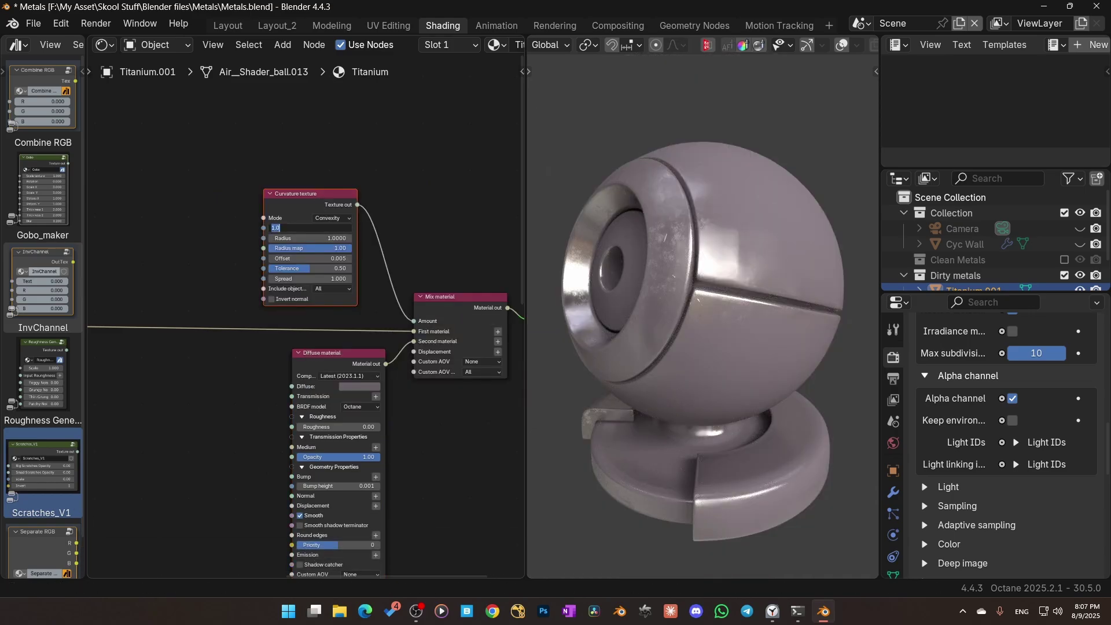
# Set the Curvature texture's Strength to 5.00 and Radius to 0.0740, previewing the texture on the shader ball.
pyautogui.press('Return')
pyautogui.moveTo(794, 357); pyautogui.dragTo(625, 249, button='middle')
pyautogui.keyDown('ctrl'); pyautogui.keyDown('shift'); pyautogui.click(283, 196); pyautogui.keyUp('shift'); pyautogui.keyUp('ctrl')
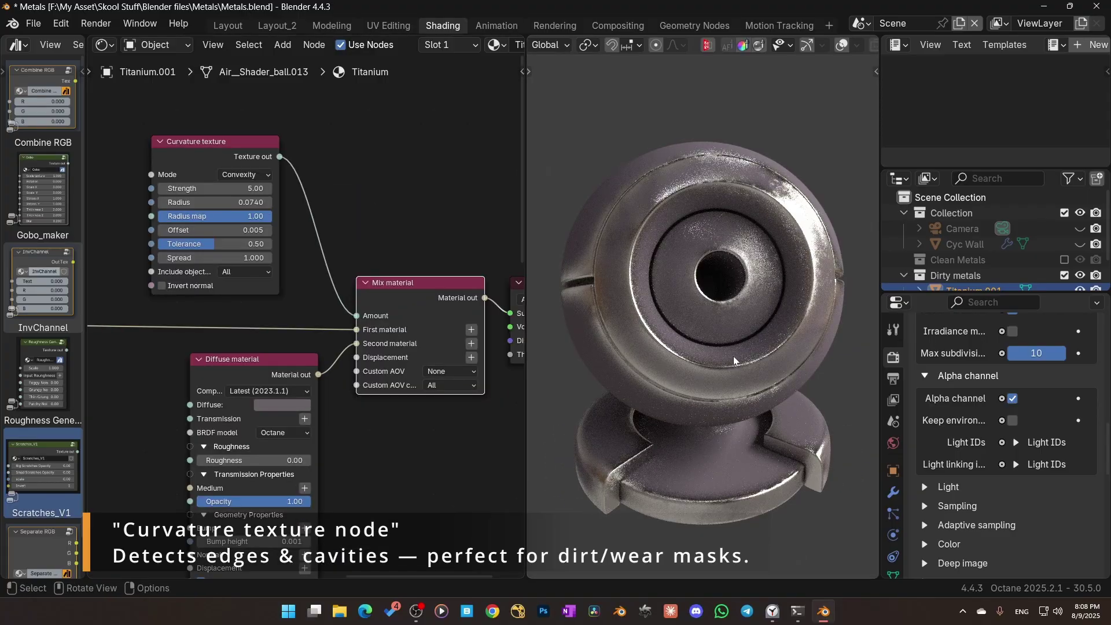
# Enable Invert normal on the Curvature texture and move the node away from the Mix material.
pyautogui.click(162, 284)
pyautogui.moveTo(659, 345); pyautogui.dragTo(605, 389, button='middle')
pyautogui.moveTo(227, 158); pyautogui.dragTo(202, 145)
pyautogui.moveTo(322, 236); pyautogui.dragTo(293, 243, button='middle')
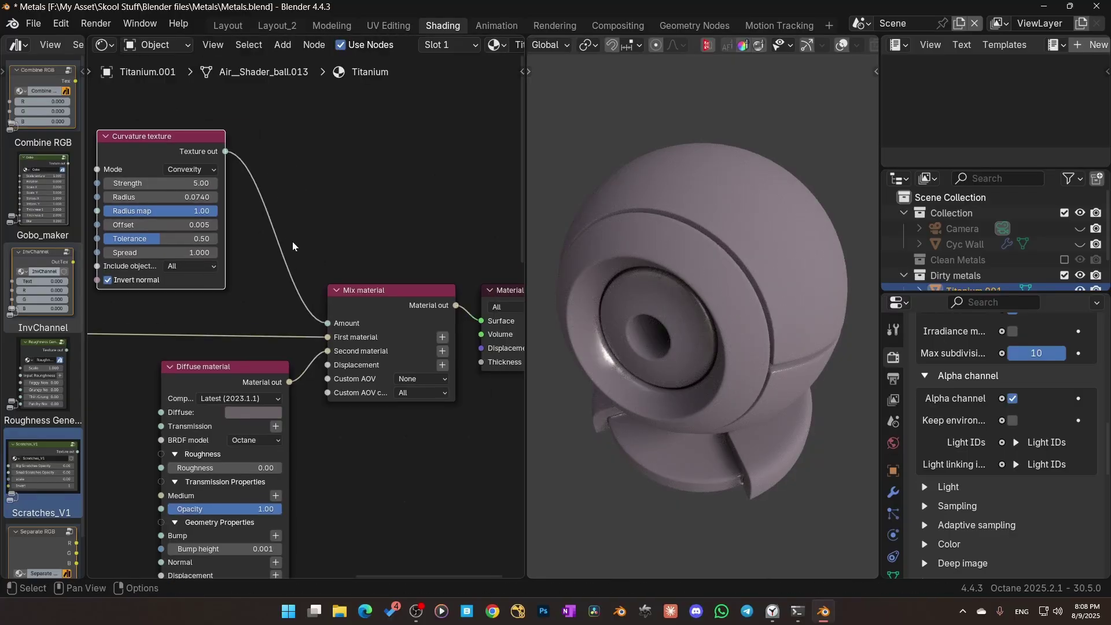
# Insert a Gradient map flipped to white-to-black between the Curvature texture and the Mix Amount, and set the curvature Radius to 0.1640.
pyautogui.press('q')
pyautogui.click(288, 240)
pyautogui.click(267, 152)
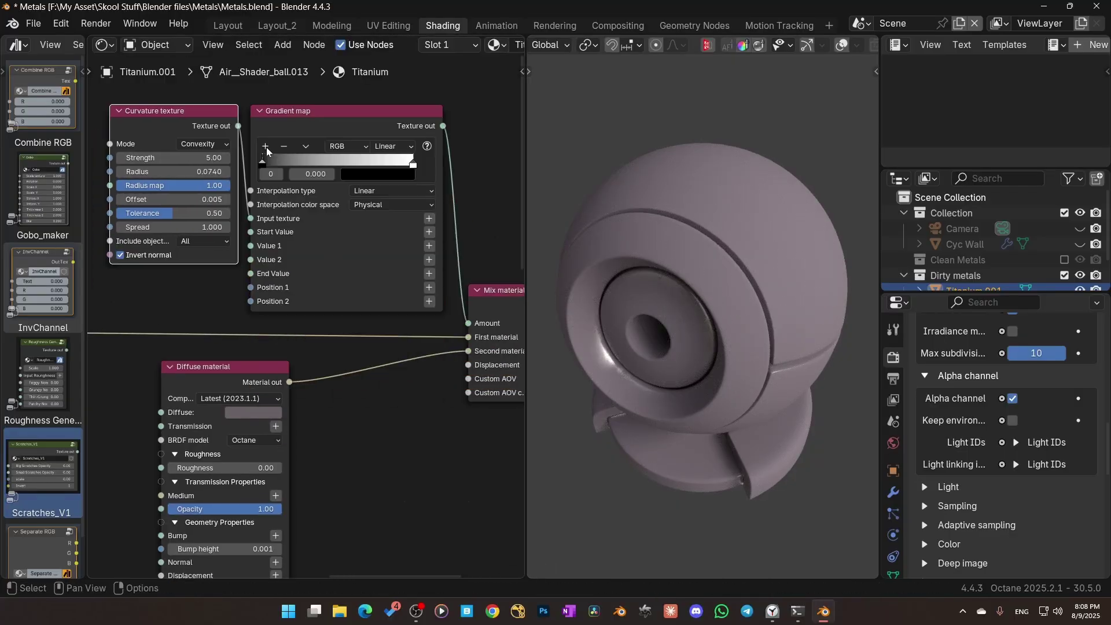
pyautogui.click(267, 147)
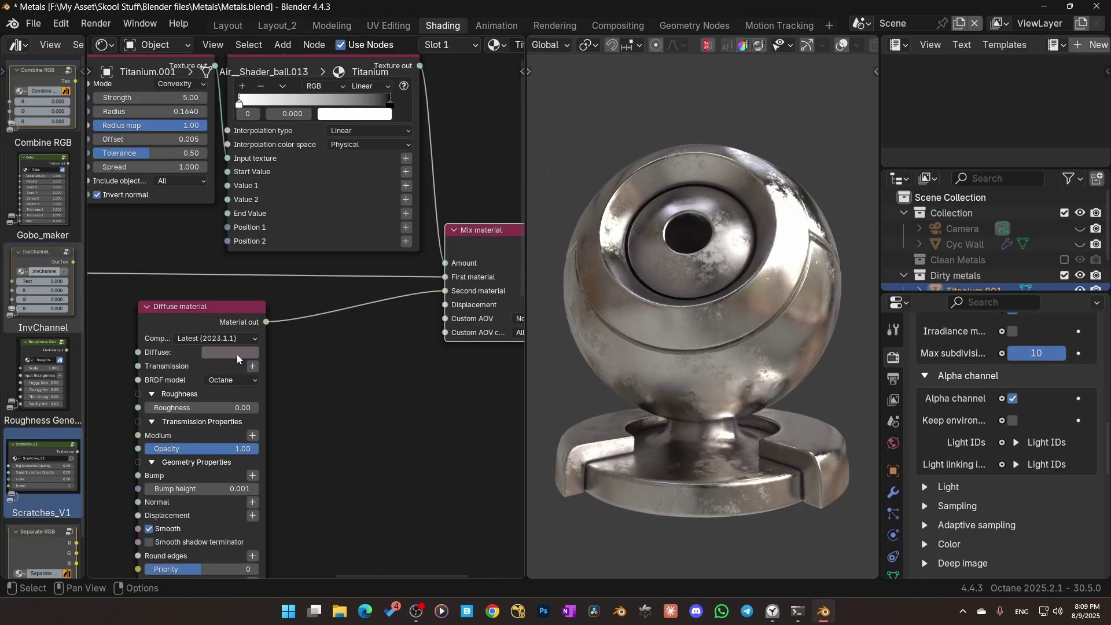
# Try a saturated green as the Diffuse material's colour, check it on the shader ball, and undo the colour change.
pyautogui.click(240, 354)
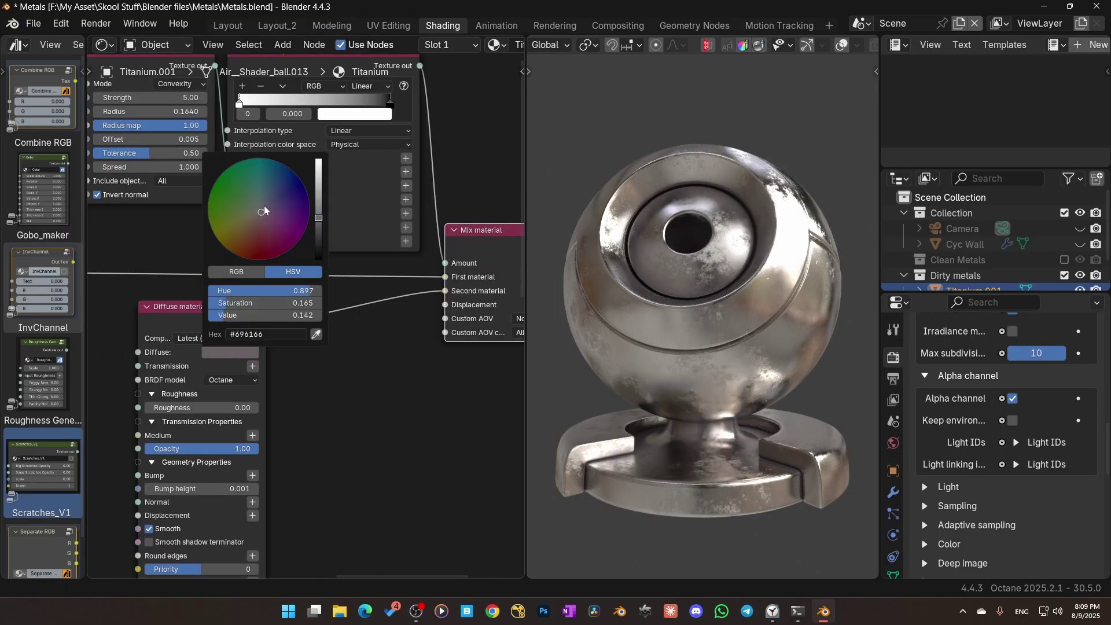
pyautogui.moveTo(264, 211); pyautogui.dragTo(221, 201)
pyautogui.moveTo(763, 373); pyautogui.dragTo(733, 406, button='middle')
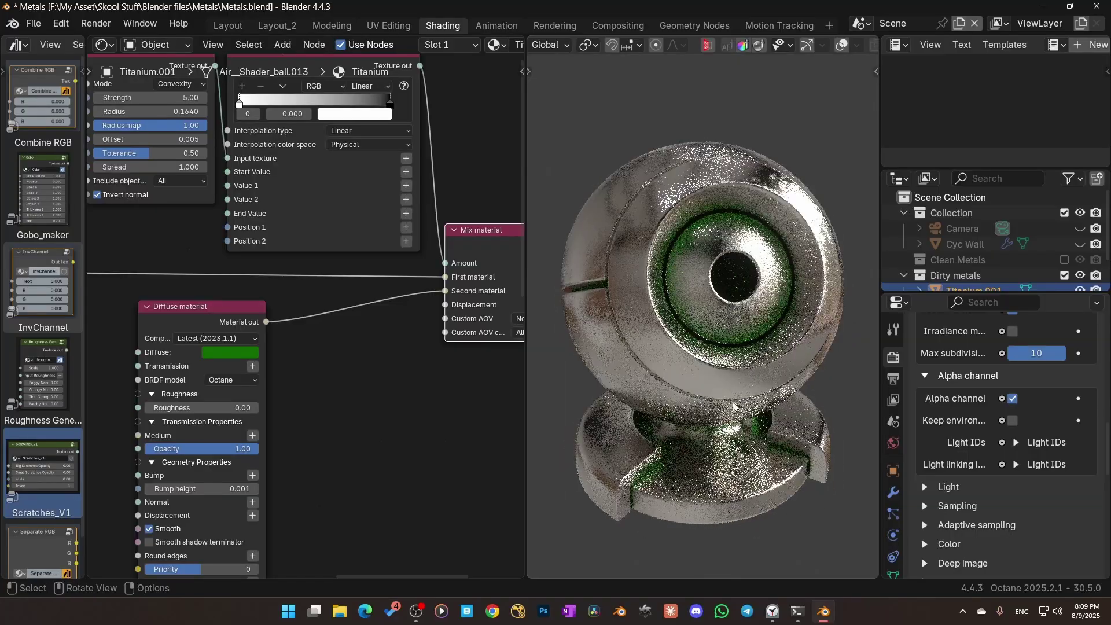
pyautogui.click(230, 352)
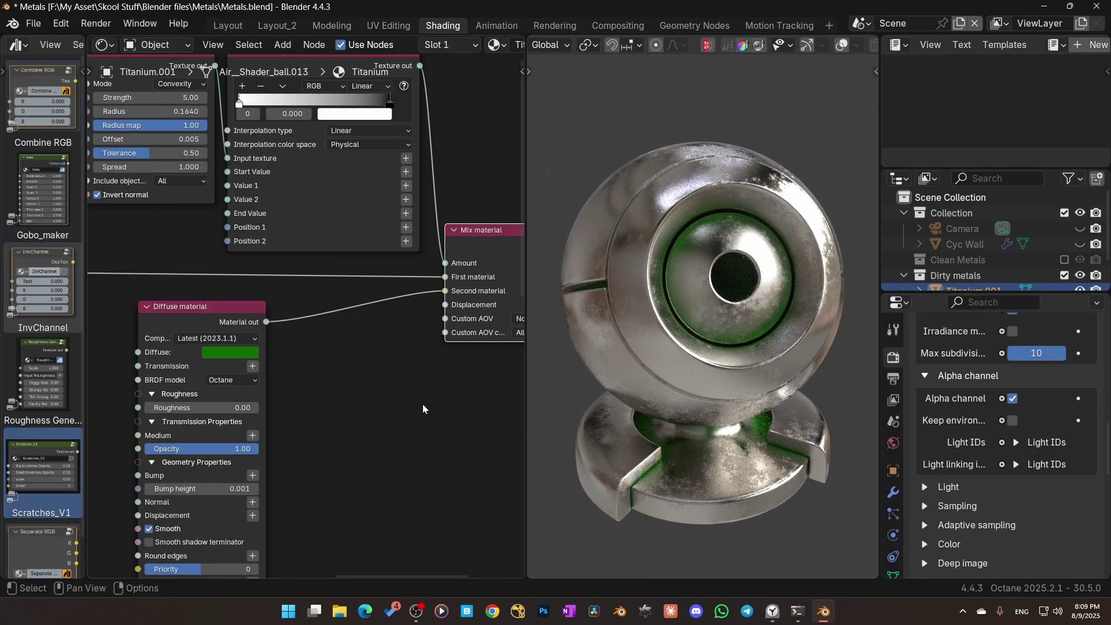
pyautogui.hotkey('ctrl', 'z')
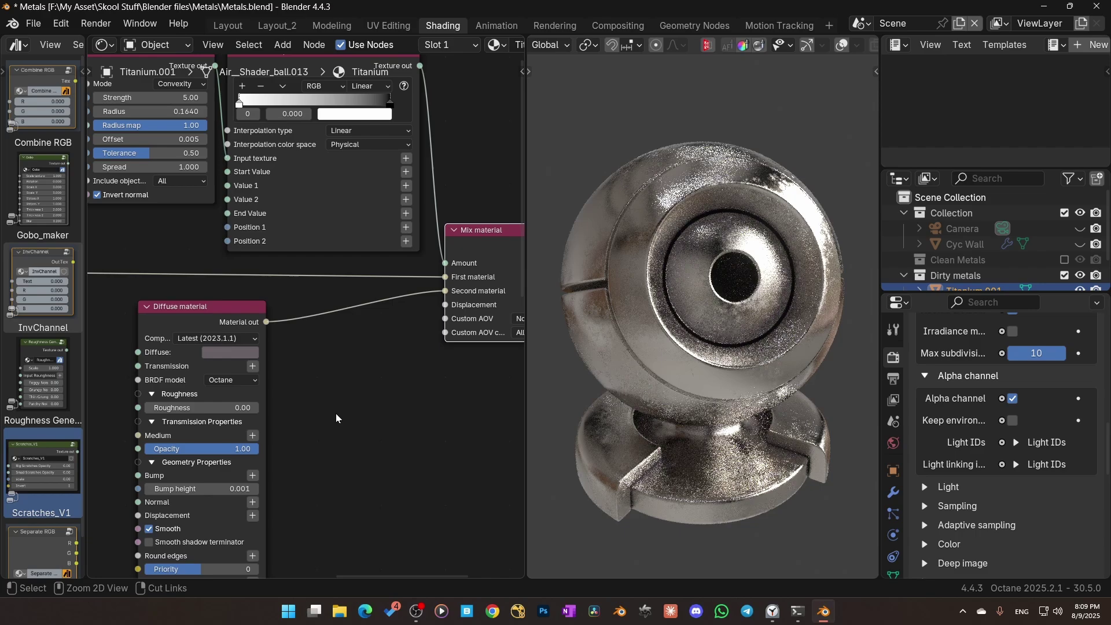
pyautogui.scroll(-2, 696, 375)
pyautogui.moveTo(696, 374); pyautogui.dragTo(763, 353, button='middle')
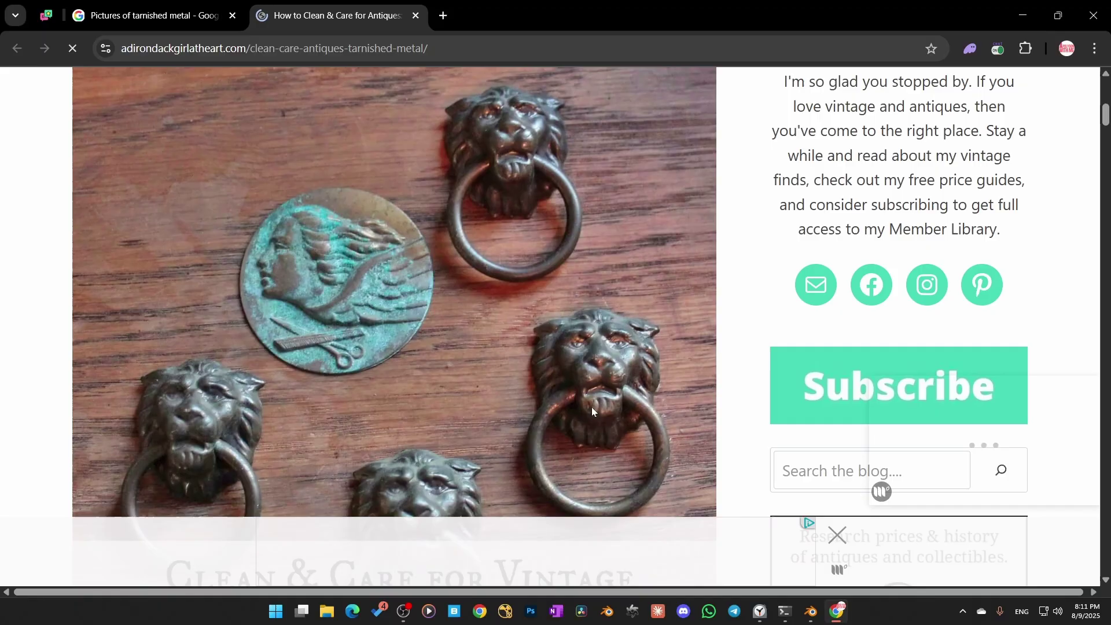
# Examine the tarnished metal reference photos on the antiques-care web page in Chrome, and return to Blender.
pyautogui.scroll(-1, 591, 407)
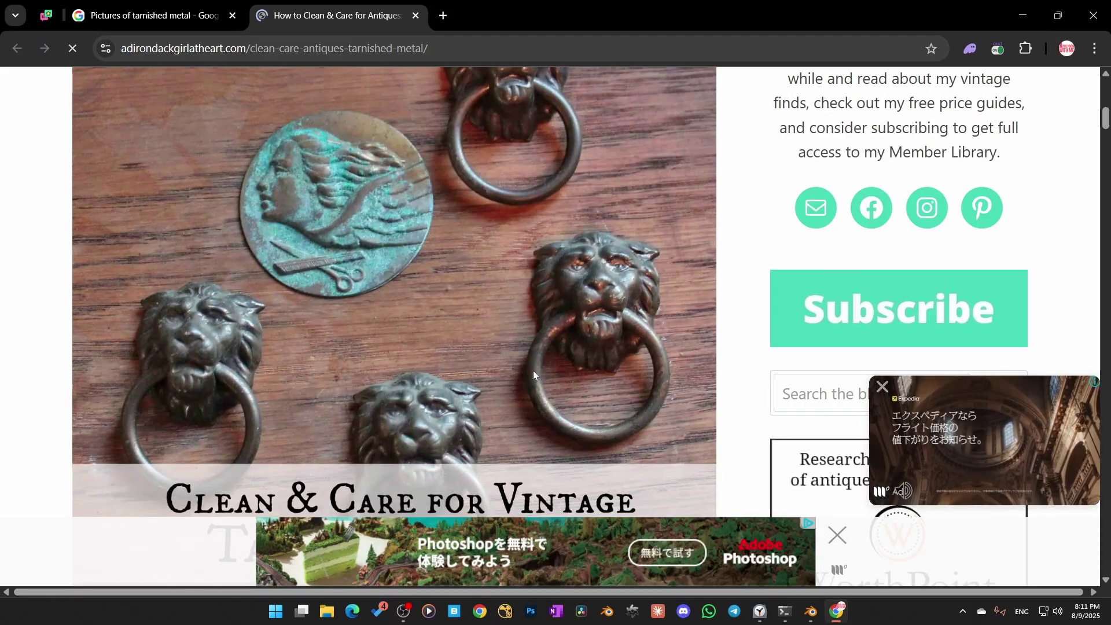
pyautogui.scroll(-10, 533, 370)
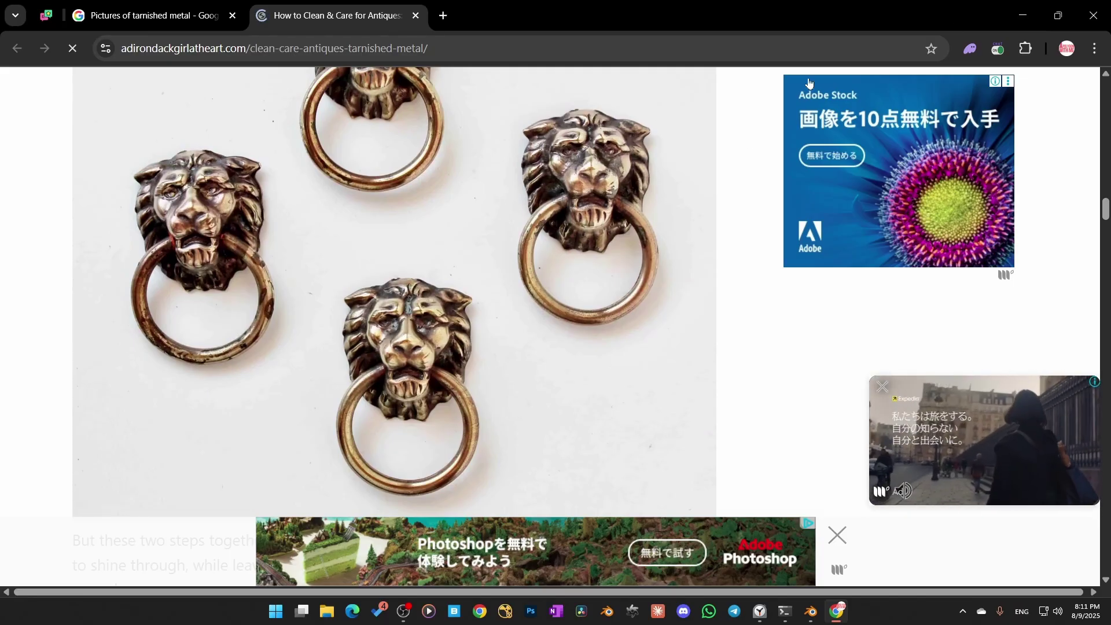
pyautogui.click(1011, 21)
# Darken the Diffuse material's colour to #434042, with Value 0.056 and Saturation 0.080.
pyautogui.moveTo(344, 353); pyautogui.dragTo(363, 336, button='middle')
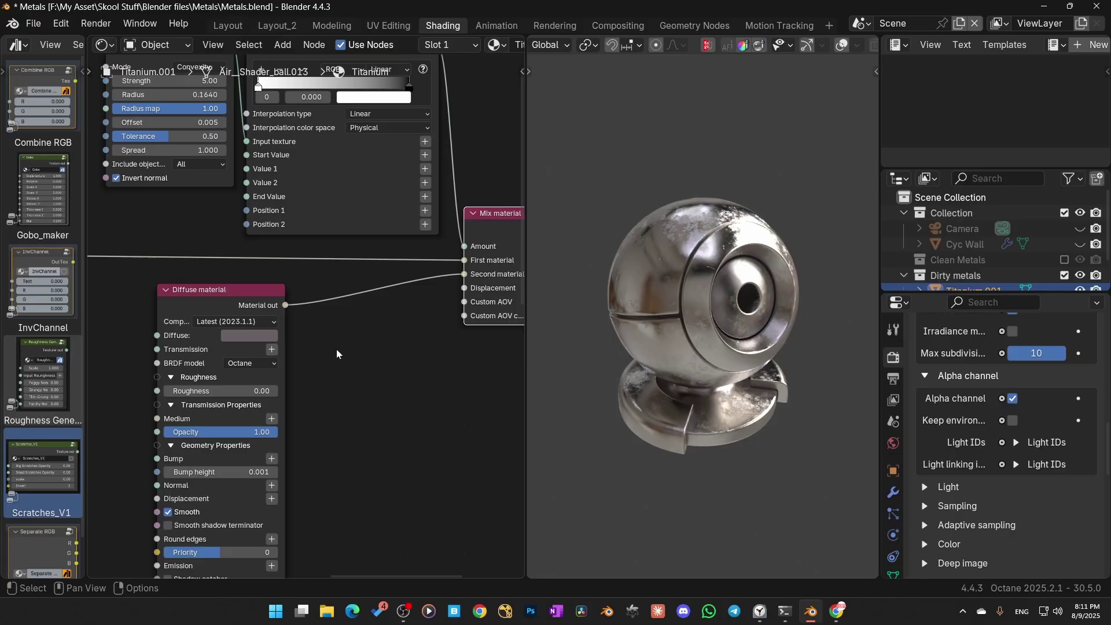
pyautogui.click(254, 337)
pyautogui.moveTo(339, 196); pyautogui.dragTo(338, 216)
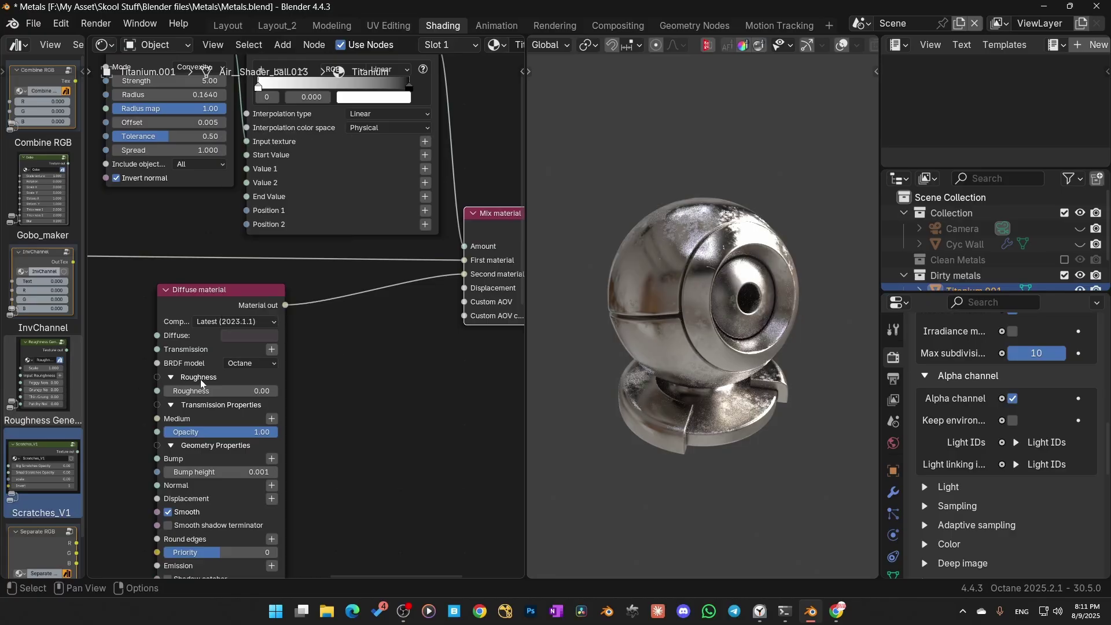
pyautogui.moveTo(283, 286); pyautogui.dragTo(274, 286)
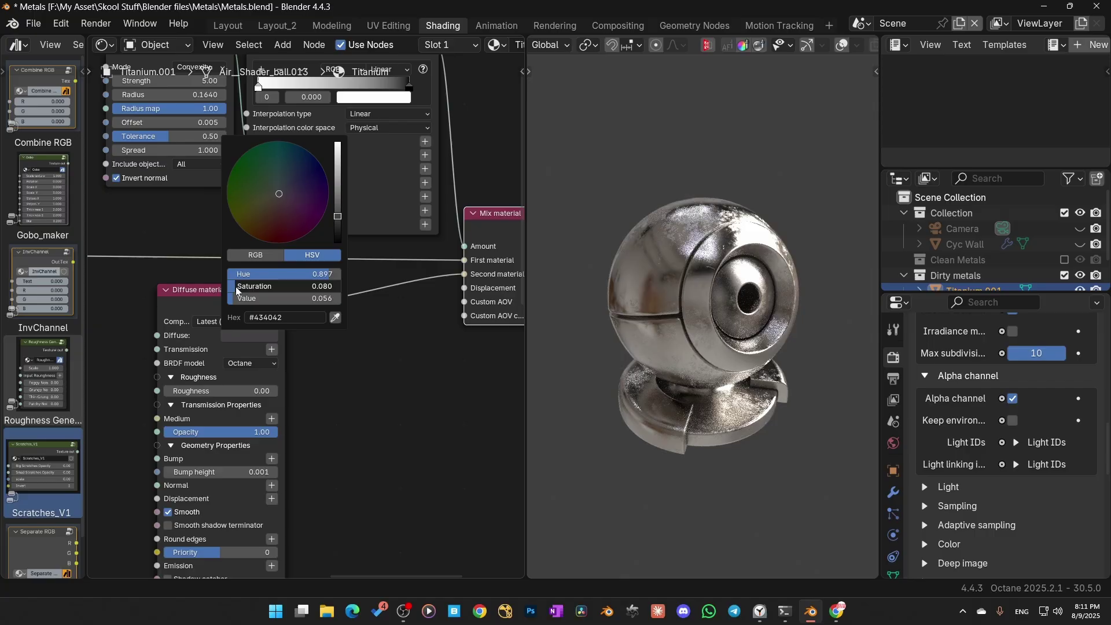
# Shift the Diffuse material's colour to a dark desaturated teal with Hue 0.500.
pyautogui.moveTo(277, 195); pyautogui.dragTo(276, 184)
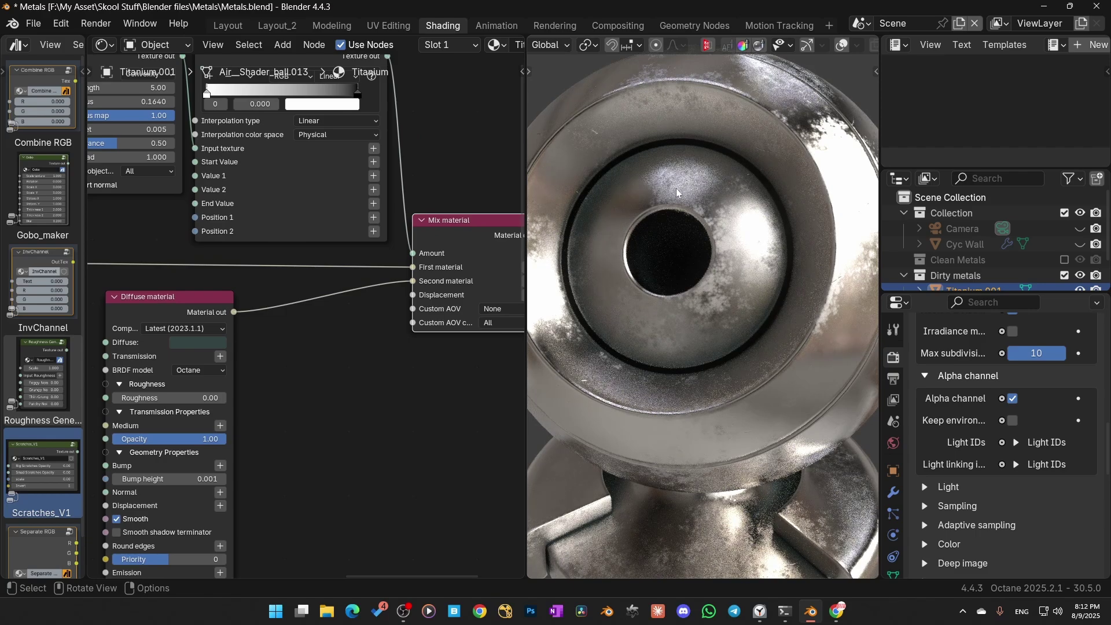
pyautogui.scroll(-4, 264, 426)
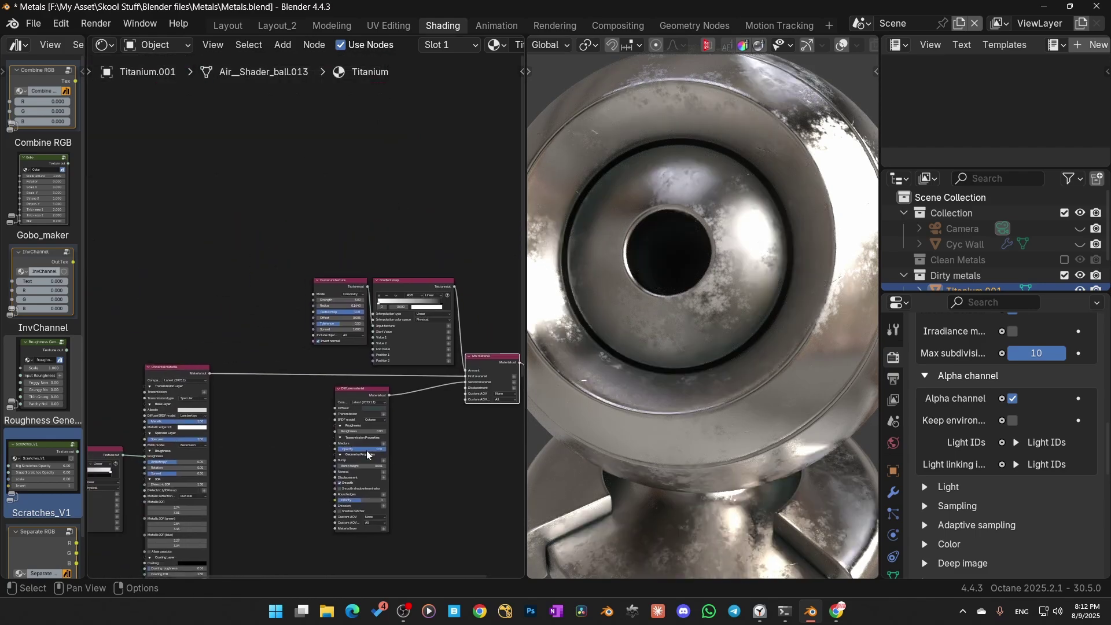
pyautogui.moveTo(255, 387); pyautogui.dragTo(307, 282, button='middle')
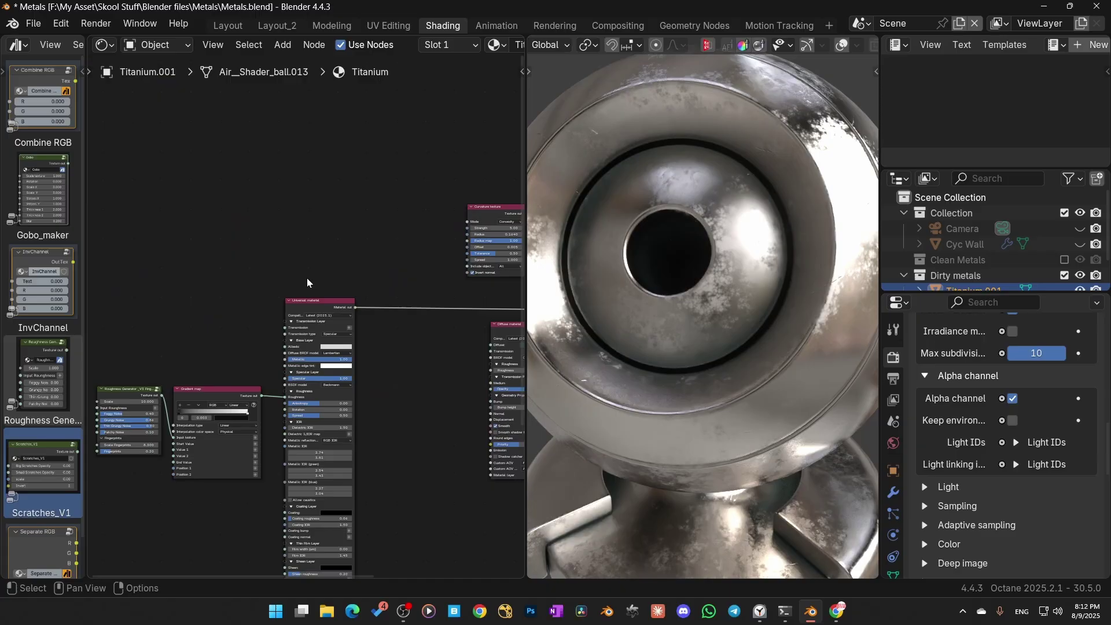
pyautogui.click(129, 398)
pyautogui.hotkey('shift', 'd')
pyautogui.click(381, 208)
pyautogui.moveTo(425, 222); pyautogui.dragTo(253, 279, button='middle')
pyautogui.scroll(3, 253, 279)
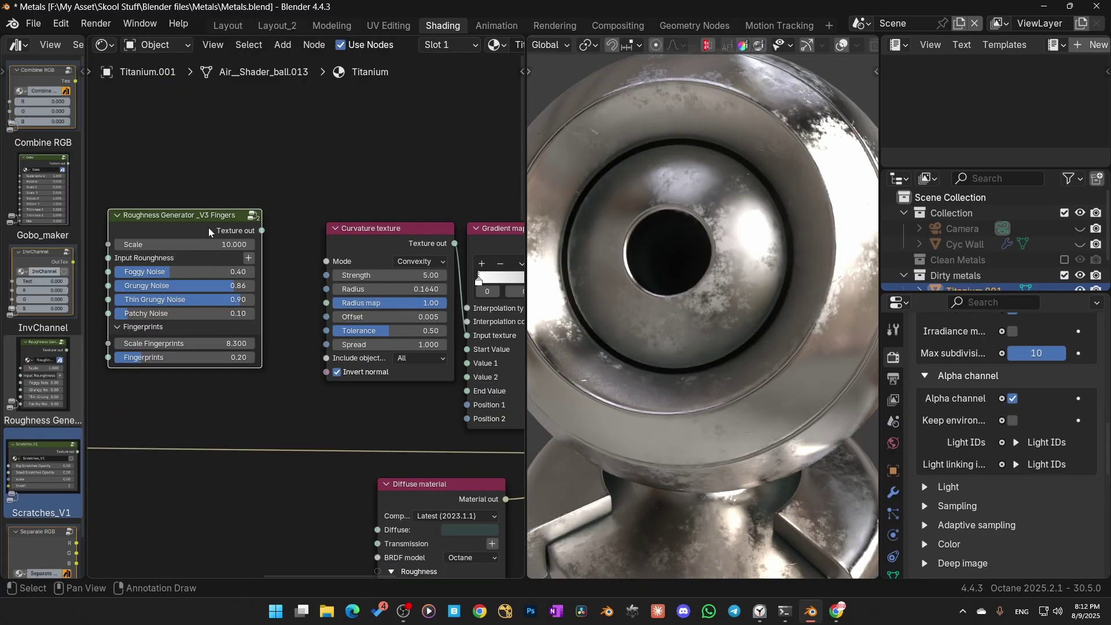
pyautogui.press('x')
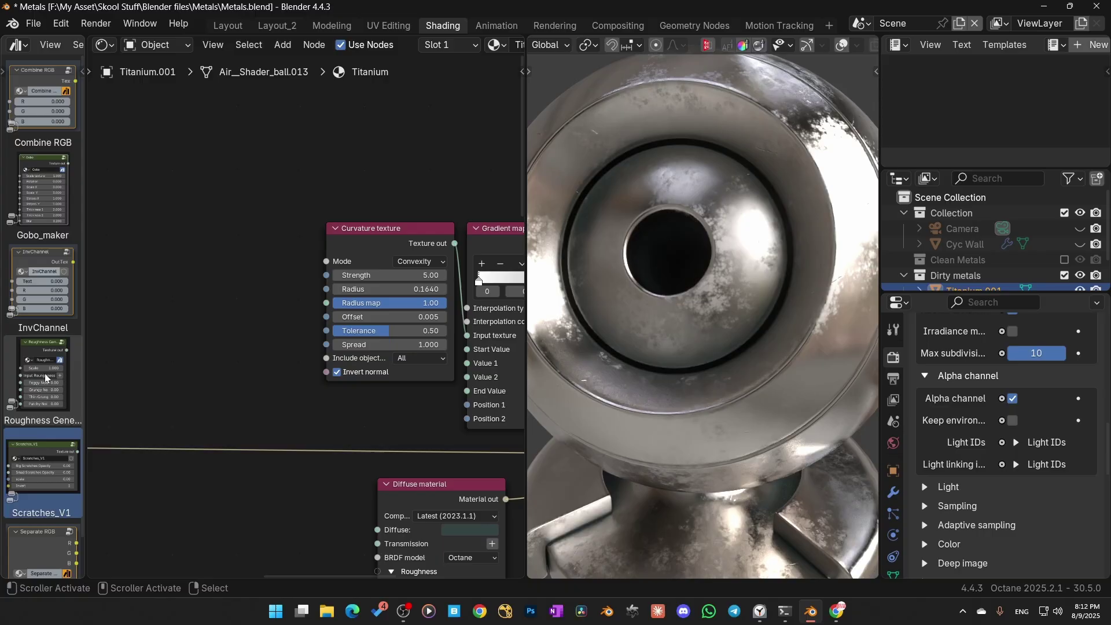
# Add a fresh Roughness Generator node group, connect it to the Curvature texture's Radius map, and preview the Curvature texture on the shader ball.
pyautogui.moveTo(44, 373); pyautogui.dragTo(228, 237)
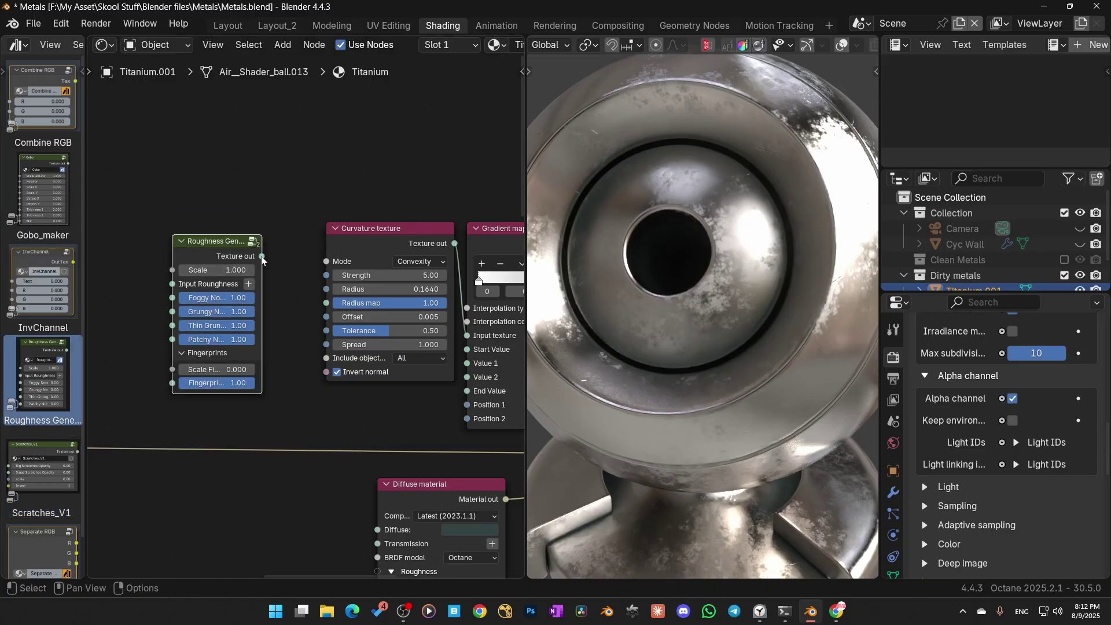
pyautogui.moveTo(321, 300); pyautogui.dragTo(324, 307)
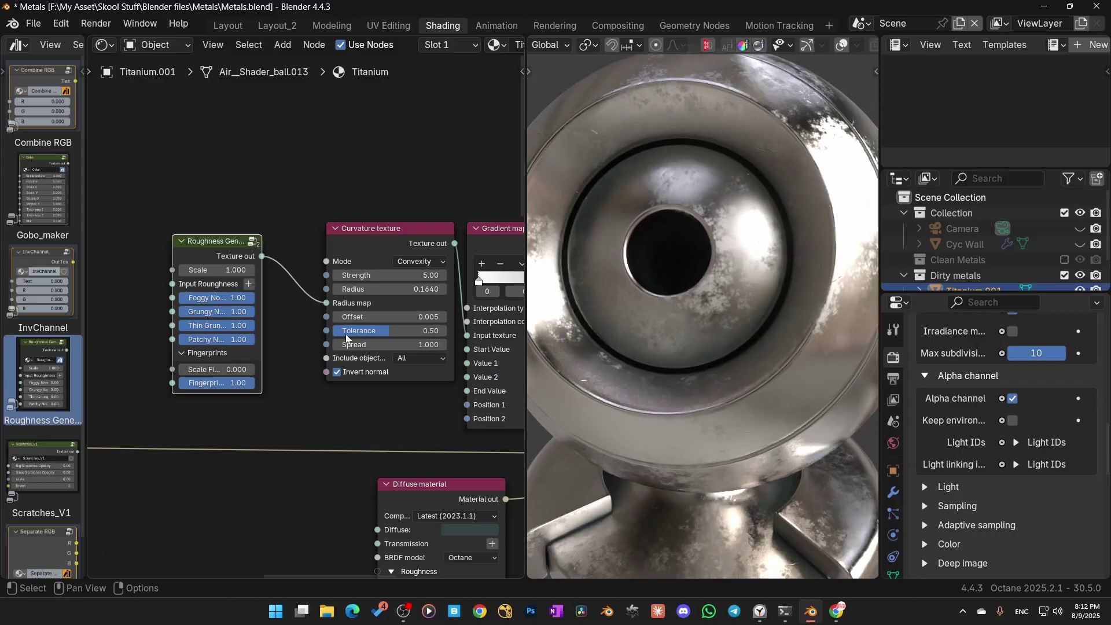
pyautogui.keyDown('ctrl'); pyautogui.keyDown('shift'); pyautogui.click(371, 229); pyautogui.keyUp('shift'); pyautogui.keyUp('ctrl')
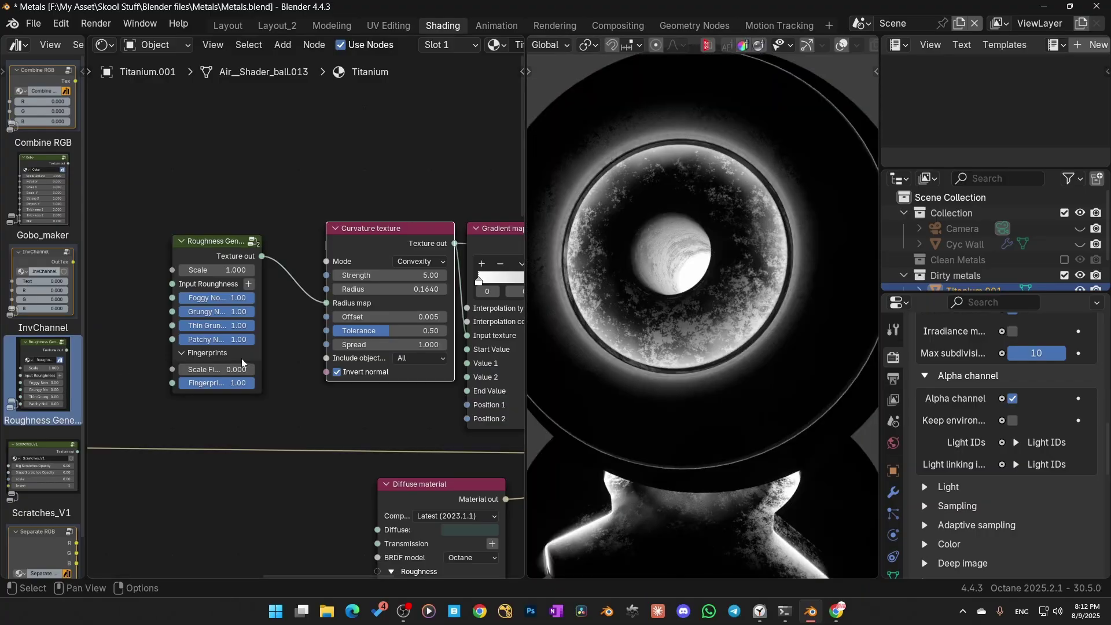
# Set the new Roughness Generator to Scale 5, Foggy Noise 0.05, Grungy Noise 0.25, Thin Grungy Noise 0.63 and Patchy Noise 0.
pyautogui.scroll(3, 242, 358)
pyautogui.moveTo(228, 294); pyautogui.dragTo(145, 294)
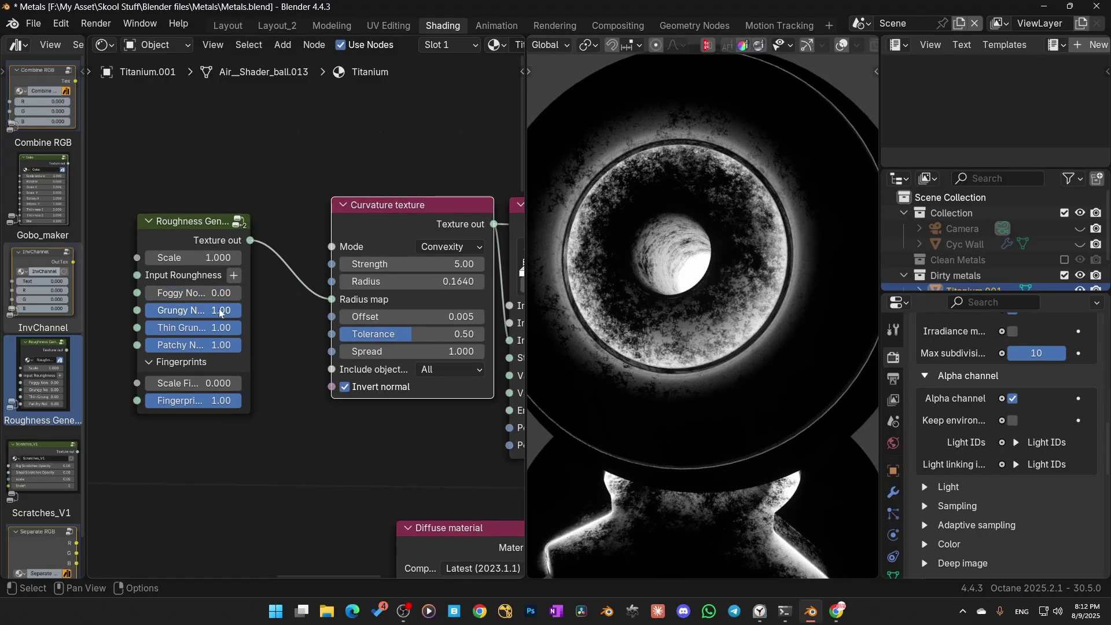
pyautogui.moveTo(219, 313); pyautogui.dragTo(183, 342)
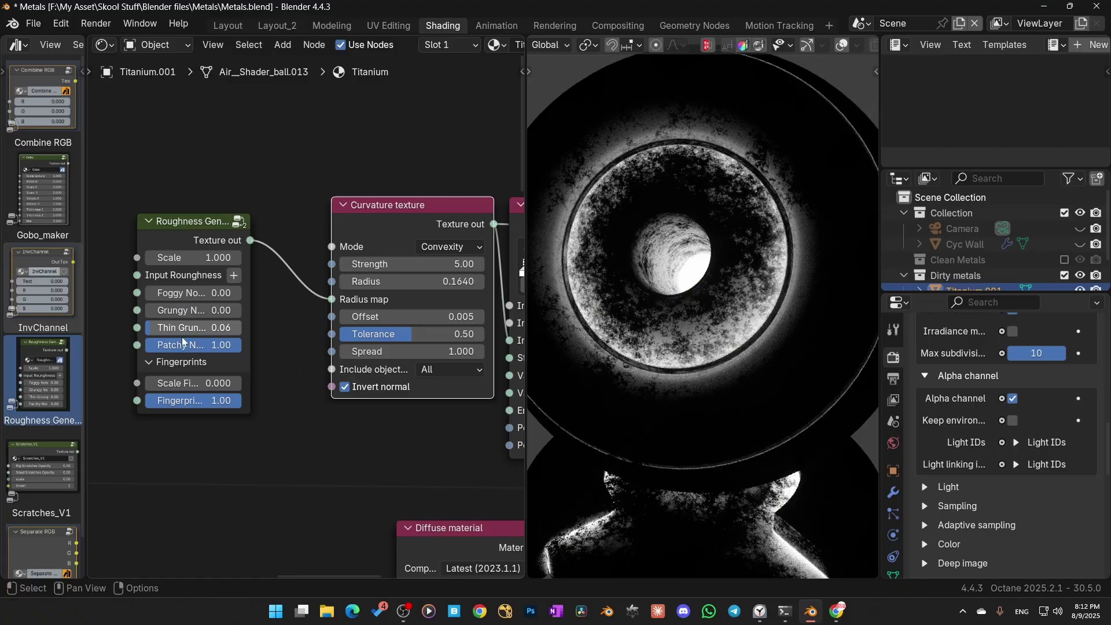
pyautogui.moveTo(217, 345)
pyautogui.mouseDown()
pyautogui.moveTo(145, 345)
pyautogui.moveTo(234, 346)
pyautogui.mouseUp()
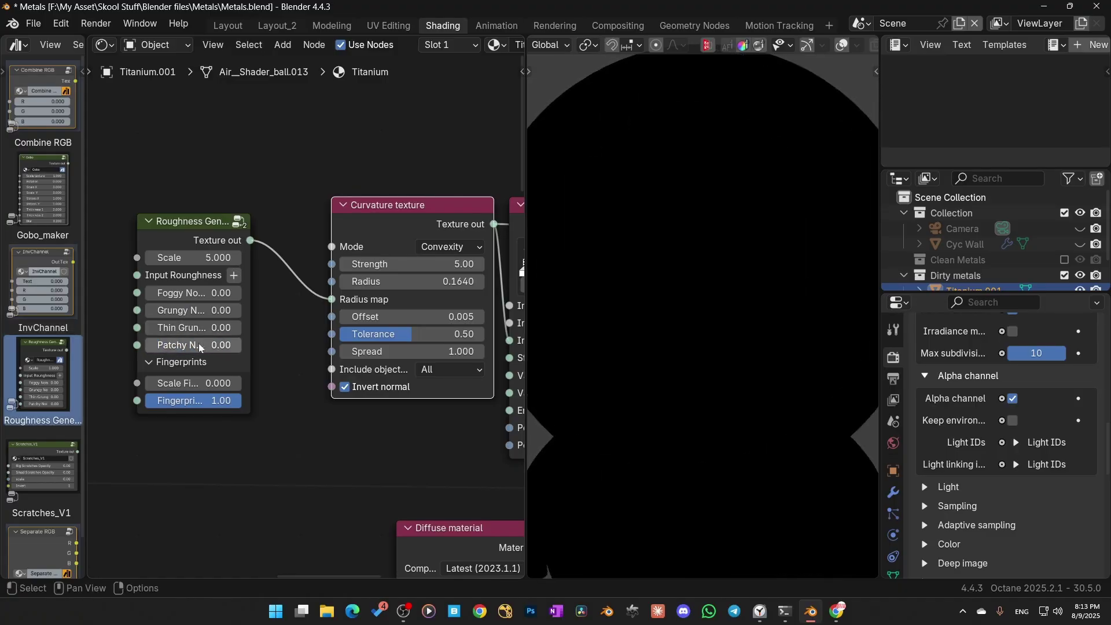
pyautogui.moveTo(157, 345); pyautogui.dragTo(205, 328)
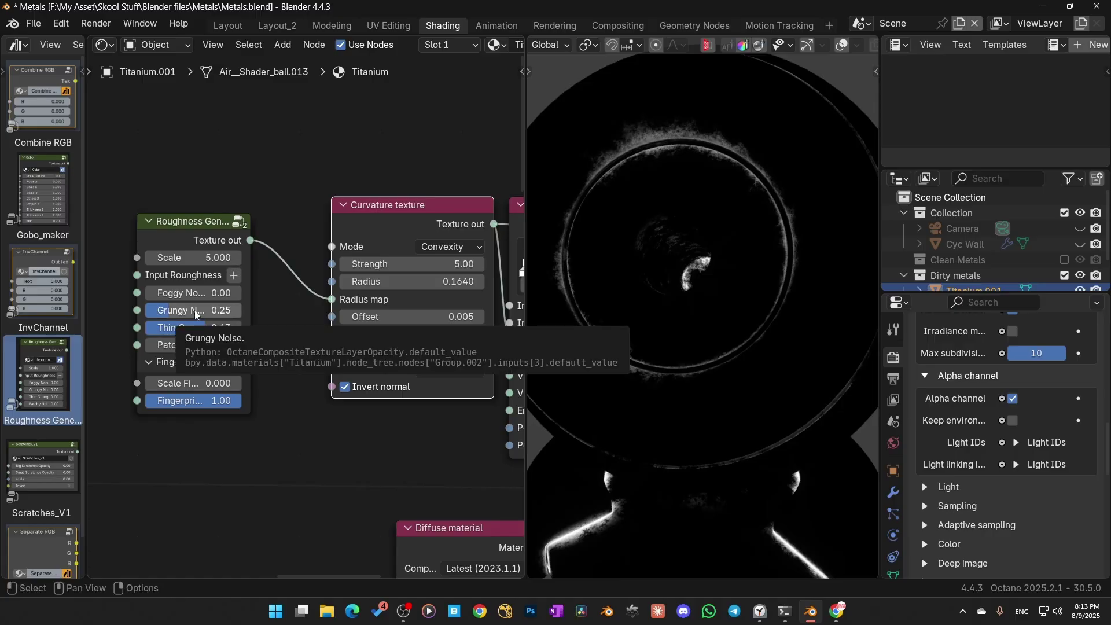
pyautogui.moveTo(190, 293); pyautogui.dragTo(191, 292)
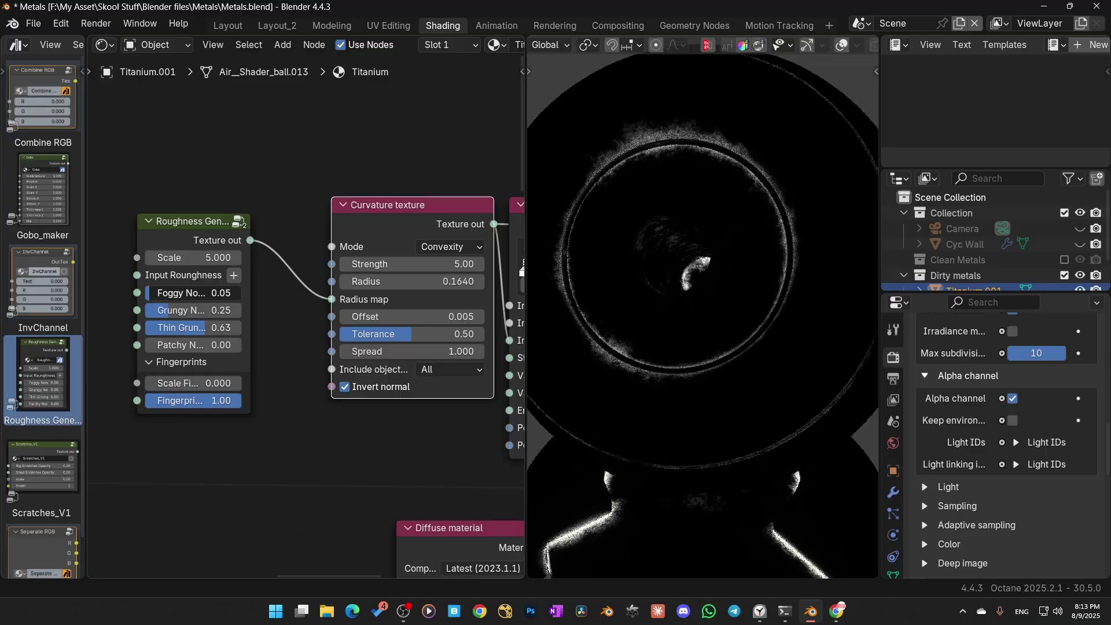
# Route the Mix material back to the Material Output and check the shader ball from another angle.
pyautogui.scroll(-6, 440, 405)
pyautogui.moveTo(440, 405); pyautogui.dragTo(206, 289, button='middle')
pyautogui.keyDown('ctrl'); pyautogui.keyDown('shift'); pyautogui.click(346, 243); pyautogui.keyUp('shift'); pyautogui.keyUp('ctrl')
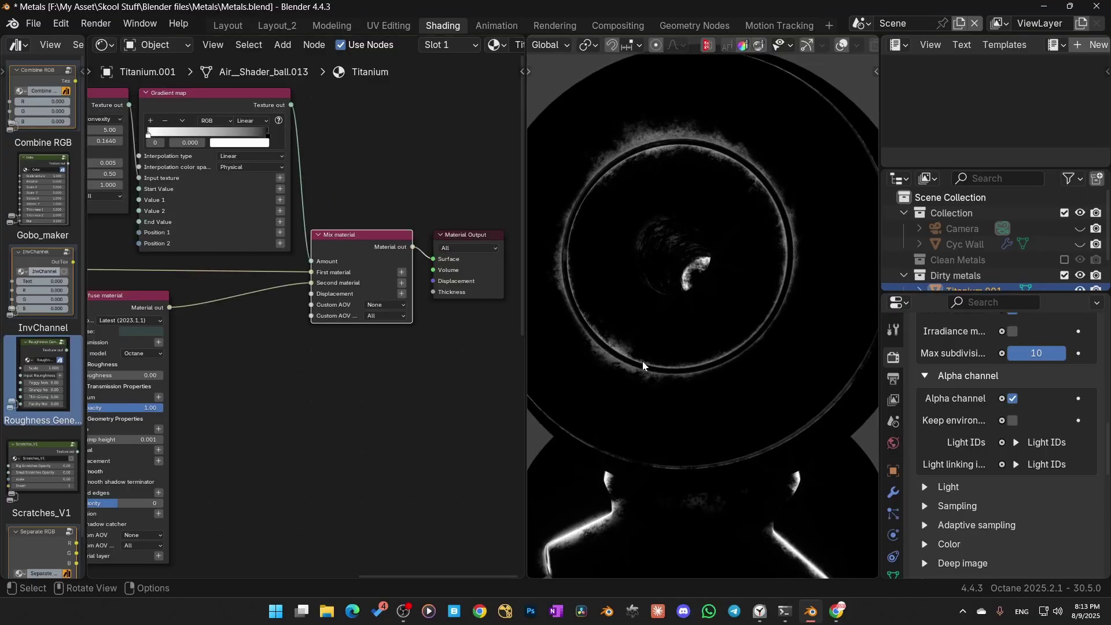
pyautogui.moveTo(334, 422); pyautogui.dragTo(326, 454, button='middle')
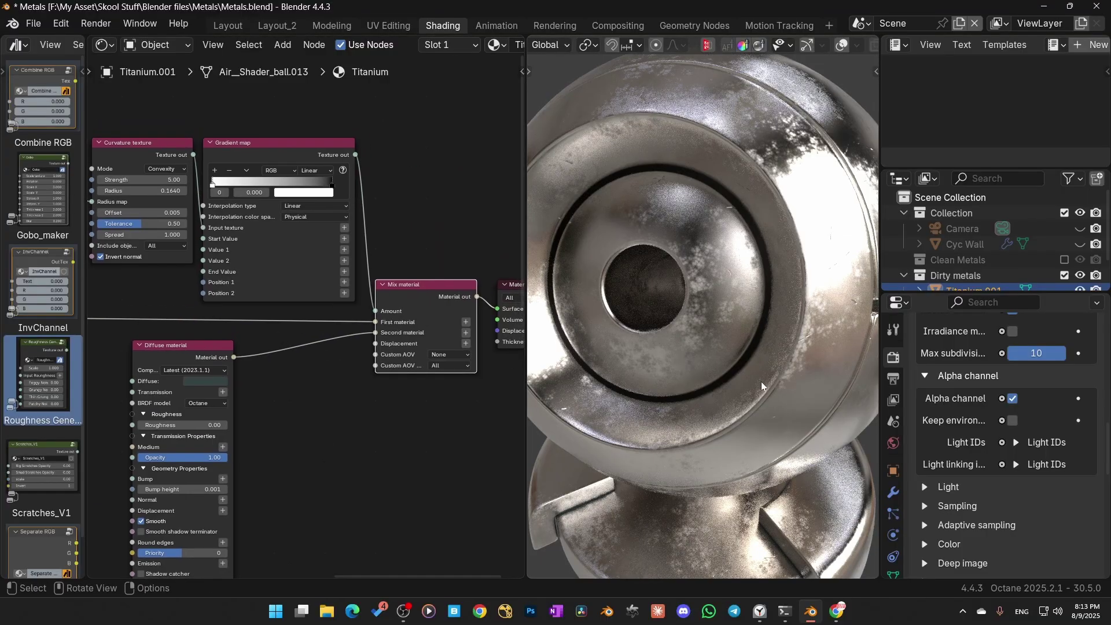
pyautogui.moveTo(761, 382)
pyautogui.mouseDown(button='middle')
pyautogui.moveTo(739, 350)
pyautogui.moveTo(757, 381)
pyautogui.mouseUp(button='middle')
pyautogui.moveTo(280, 284); pyautogui.dragTo(361, 303, button='middle')
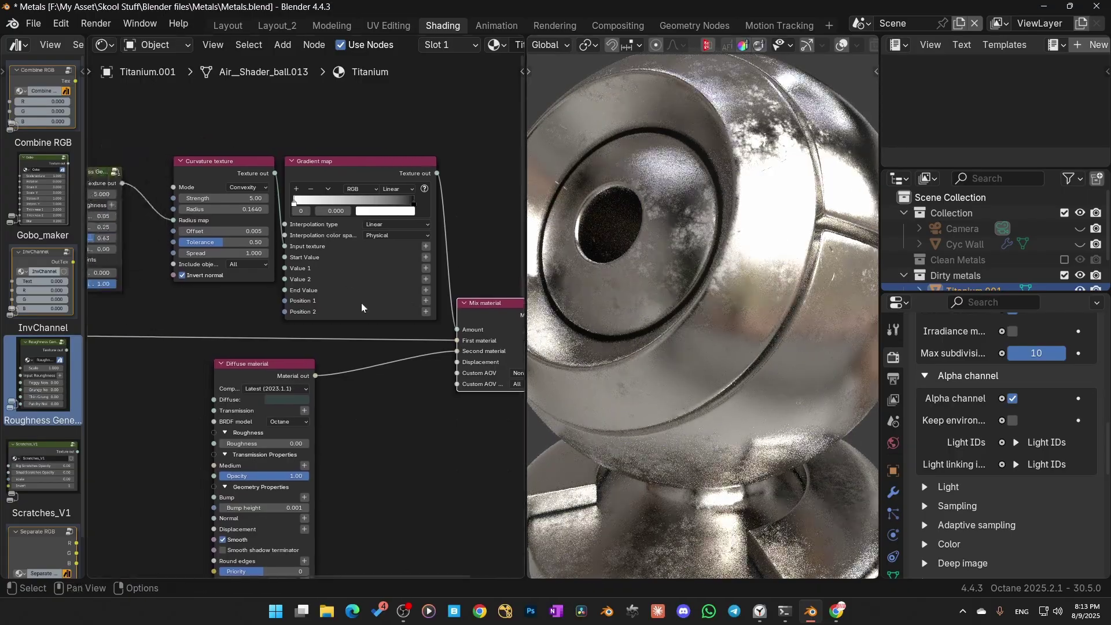
# Set the Gradient map's black stop to position 0.027 and dark grey #141414, and the Curvature texture's Radius to 0.2540.
pyautogui.scroll(3, 361, 304)
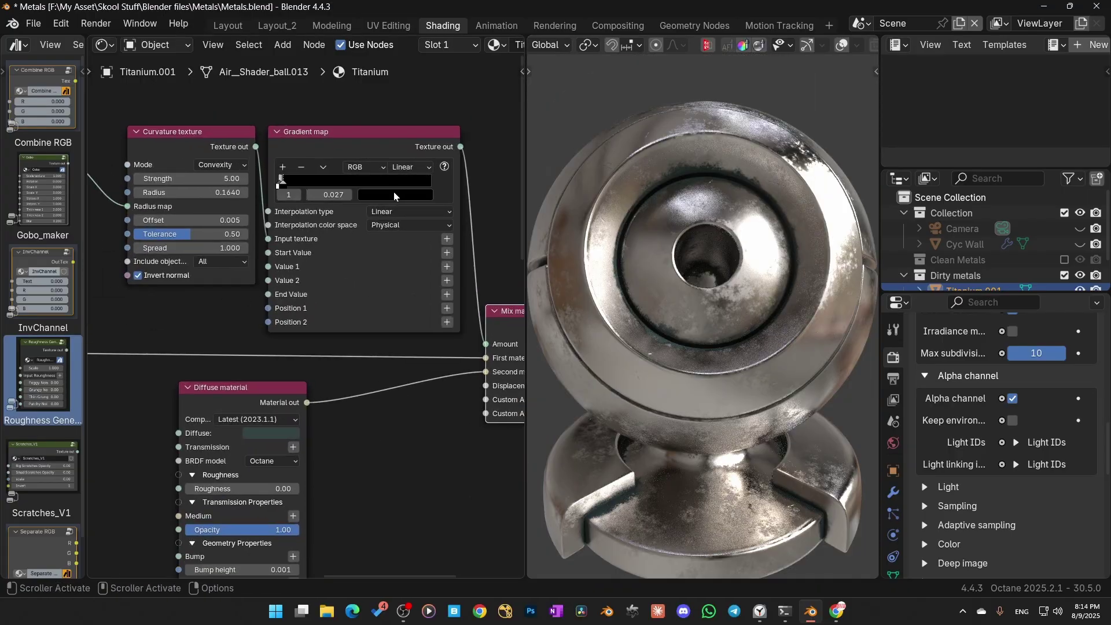
pyautogui.click(400, 195)
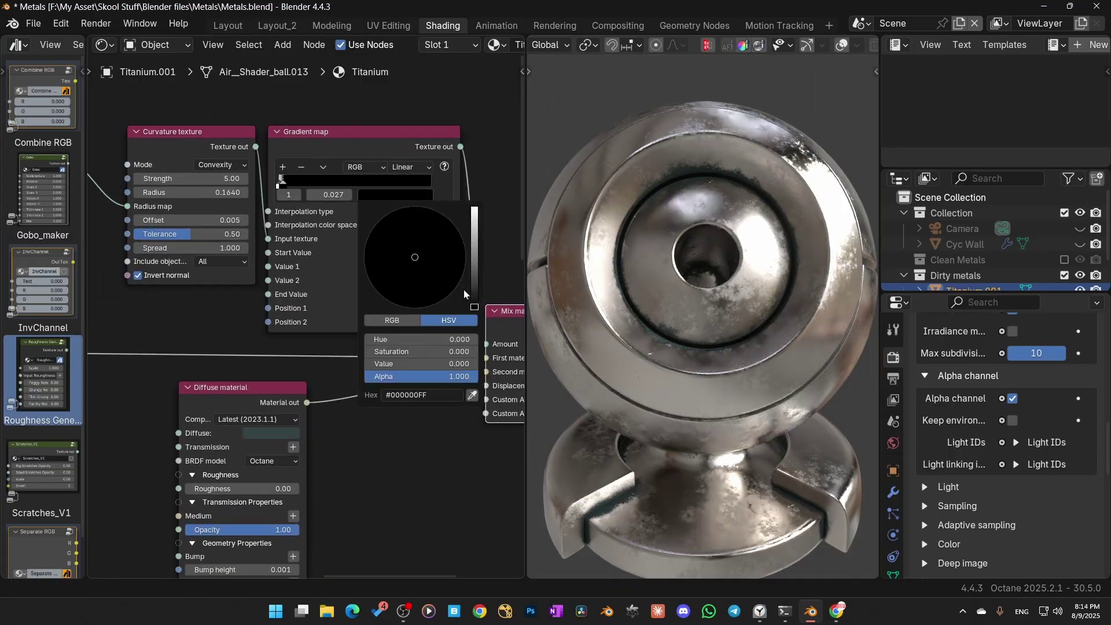
pyautogui.moveTo(475, 305)
pyautogui.mouseDown()
pyautogui.moveTo(474, 223)
pyautogui.moveTo(475, 298)
pyautogui.mouseUp()
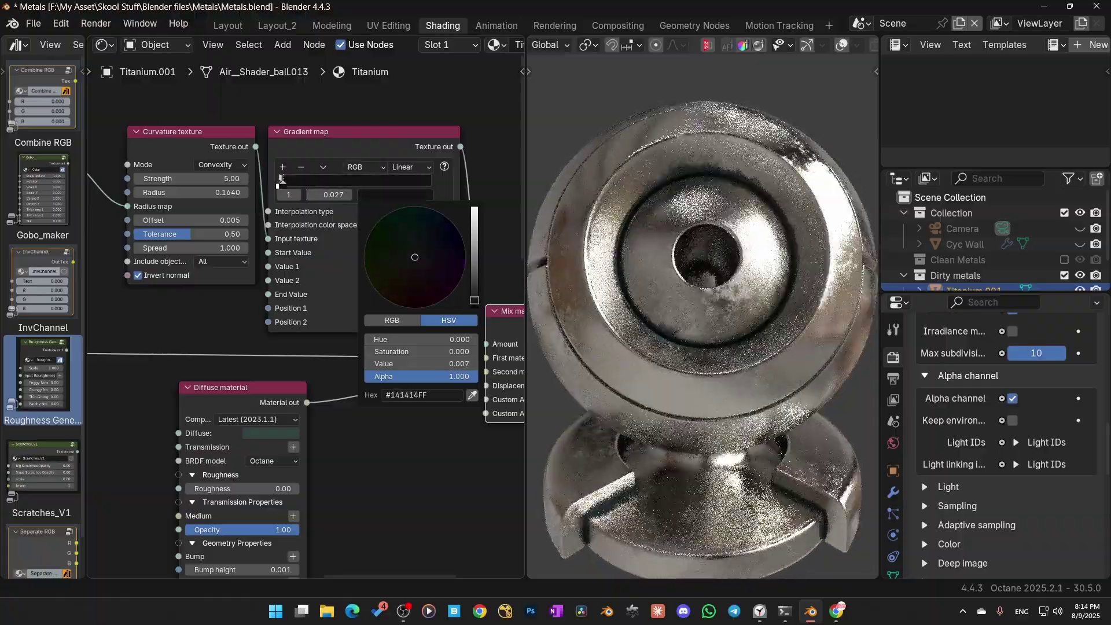
pyautogui.moveTo(191, 192)
pyautogui.mouseDown()
pyautogui.moveTo(177, 192)
pyautogui.moveTo(223, 192)
pyautogui.moveTo(201, 192)
pyautogui.mouseUp()
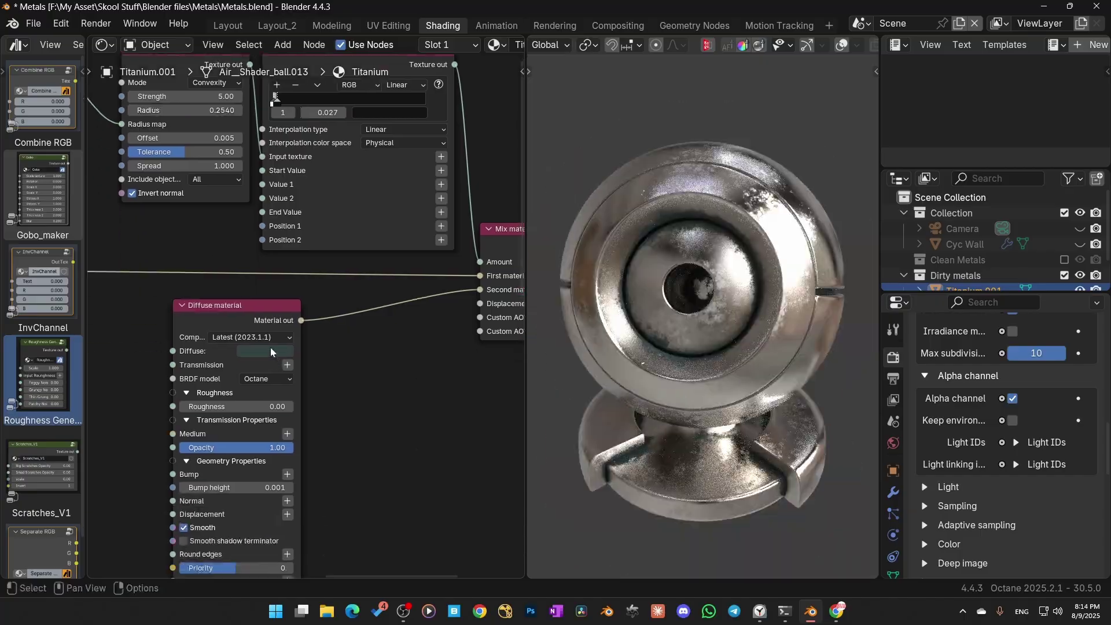
# Reduce the saturation of the Diffuse material's colour to a neutral grey.
pyautogui.click(271, 350)
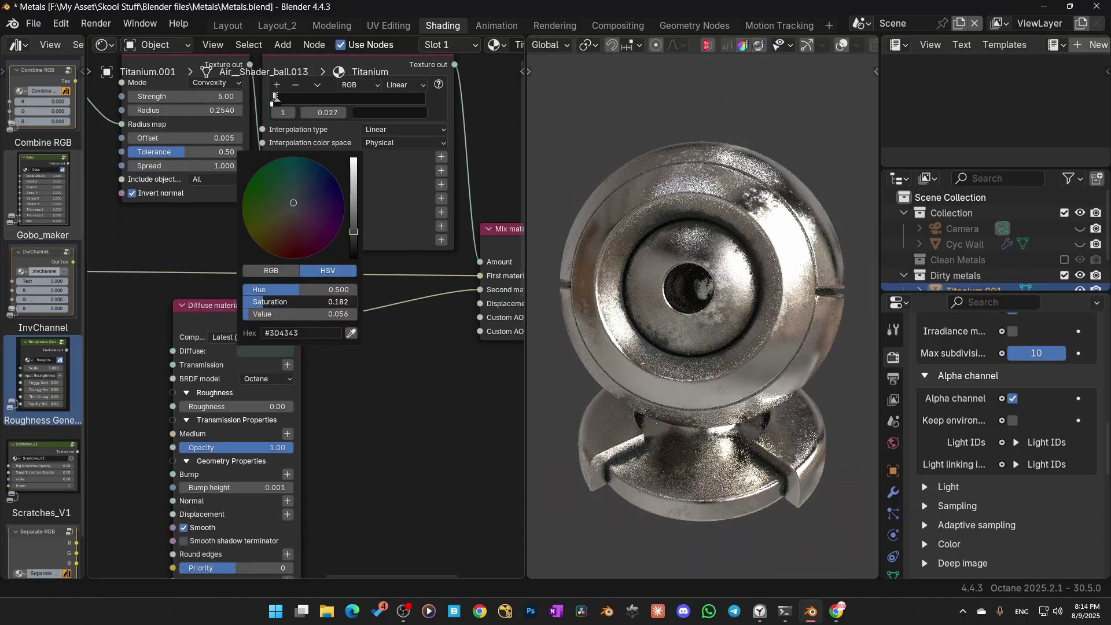
pyautogui.moveTo(264, 301); pyautogui.dragTo(257, 301)
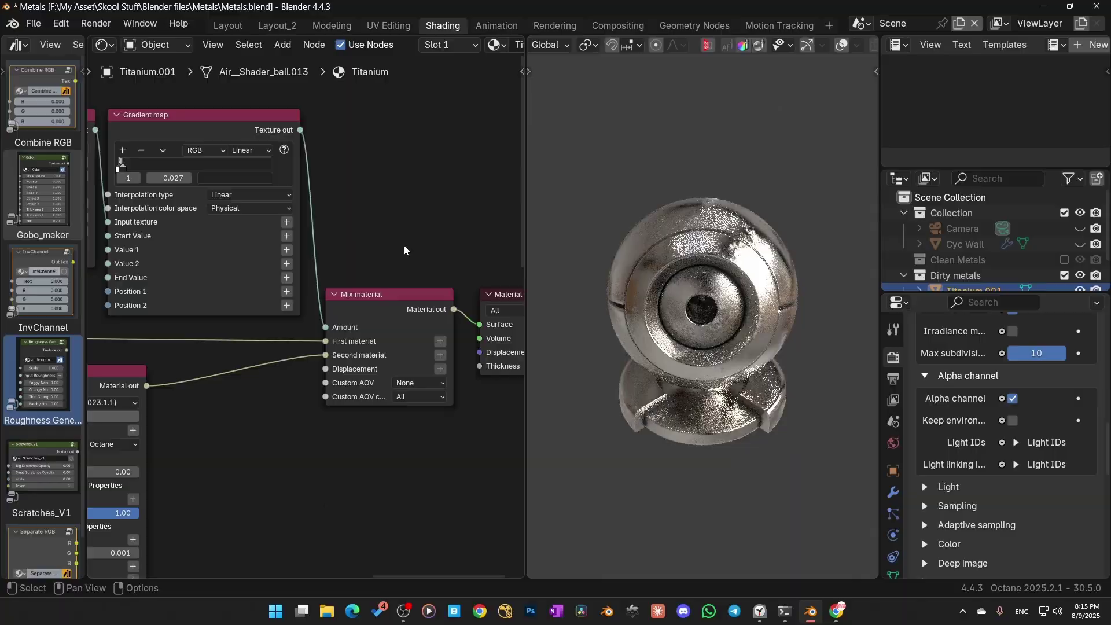
# Make room before the Mix material and duplicate the Roughness Generator, Curvature texture and Gradient map chain.
pyautogui.scroll(-9, 403, 247)
pyautogui.moveTo(366, 263); pyautogui.dragTo(339, 278, button='middle')
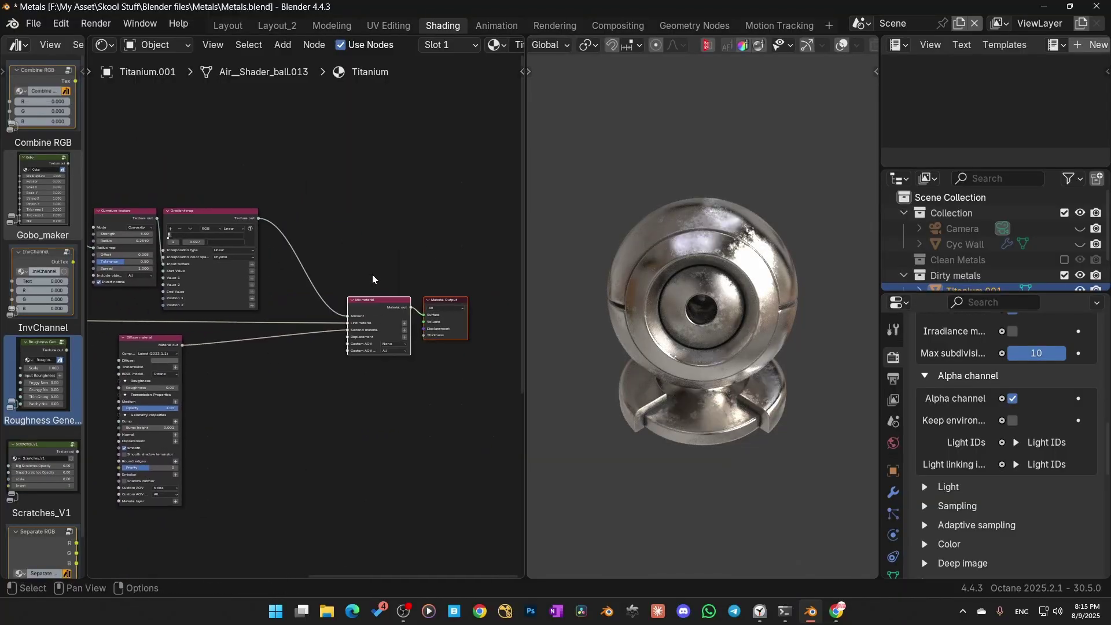
pyautogui.scroll(-4, 372, 292)
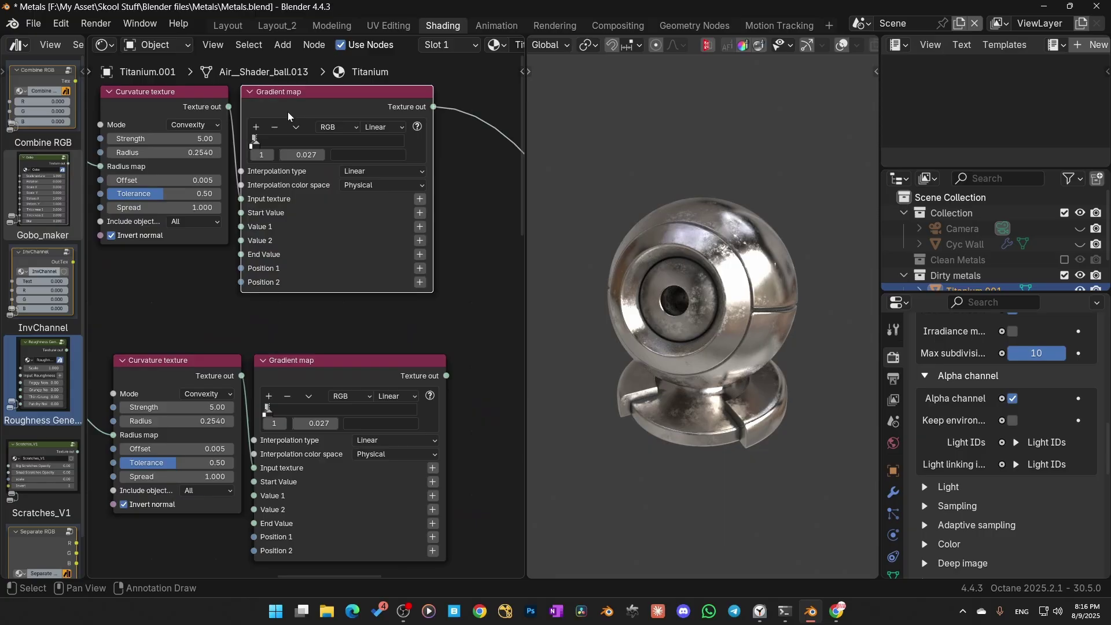
# Reset the connected Gradient map to black-to-white, and on its Curvature texture turn off Invert normal and set Radius to 1.0240.
pyautogui.press('BackSpace')
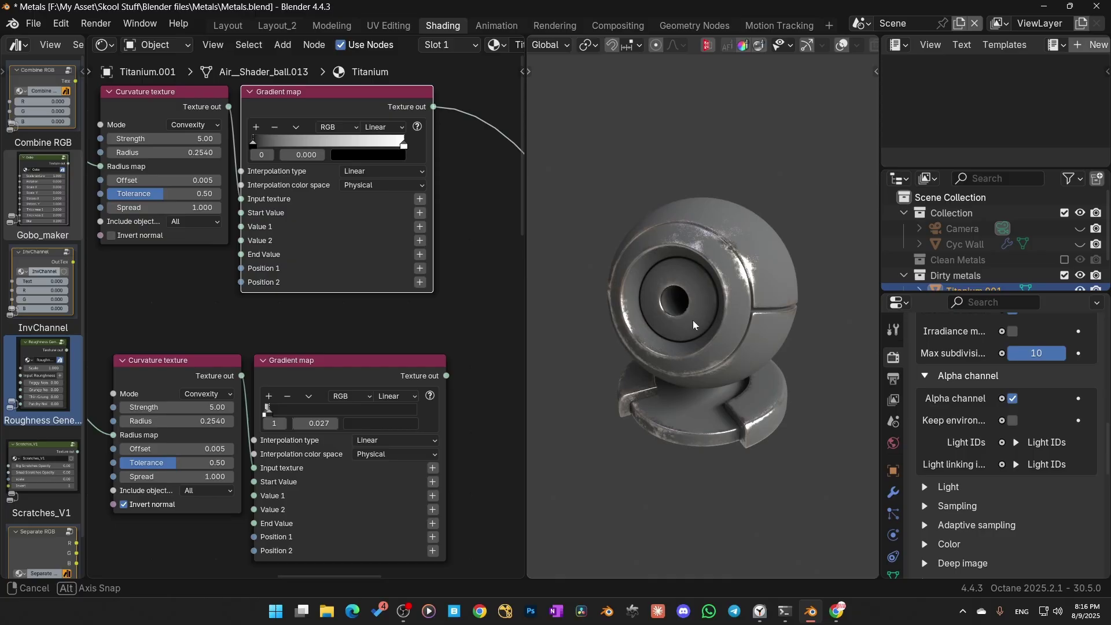
pyautogui.moveTo(692, 321); pyautogui.dragTo(728, 314, button='middle')
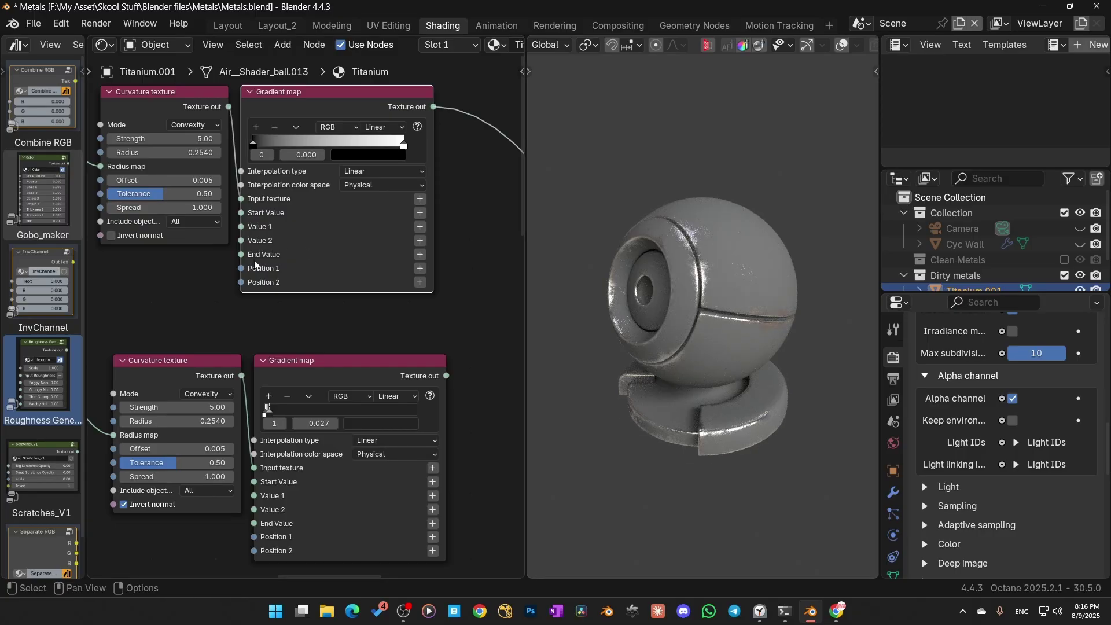
pyautogui.moveTo(197, 278); pyautogui.dragTo(214, 292, button='middle')
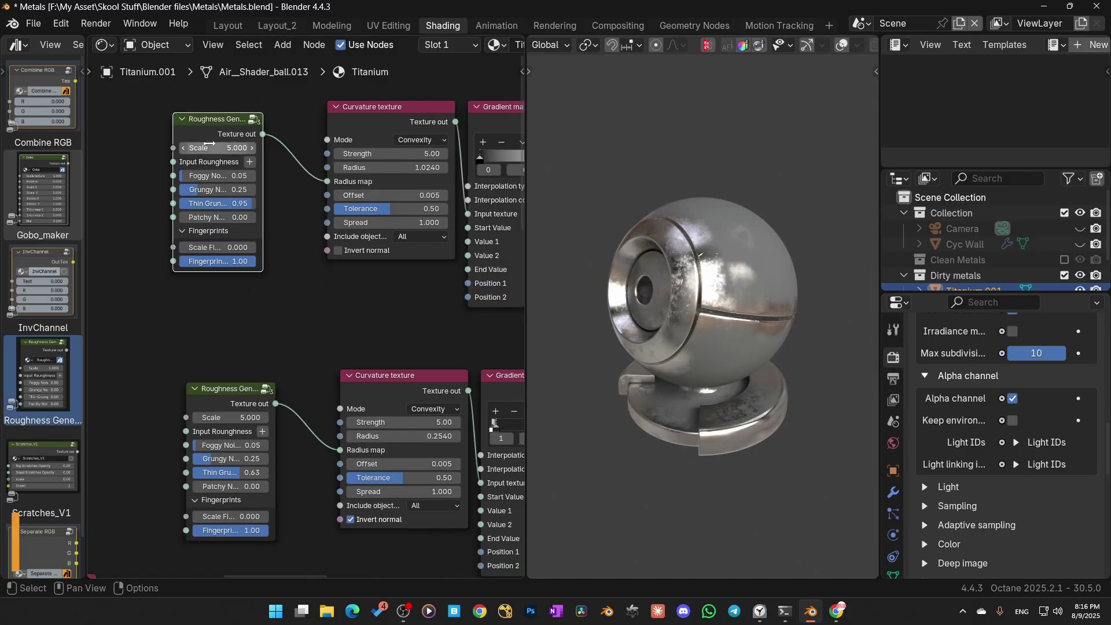
# Replace the Roughness Generator of the upper chain with a Noise texture connected to the Curvature texture's Radius map.
pyautogui.press('x')
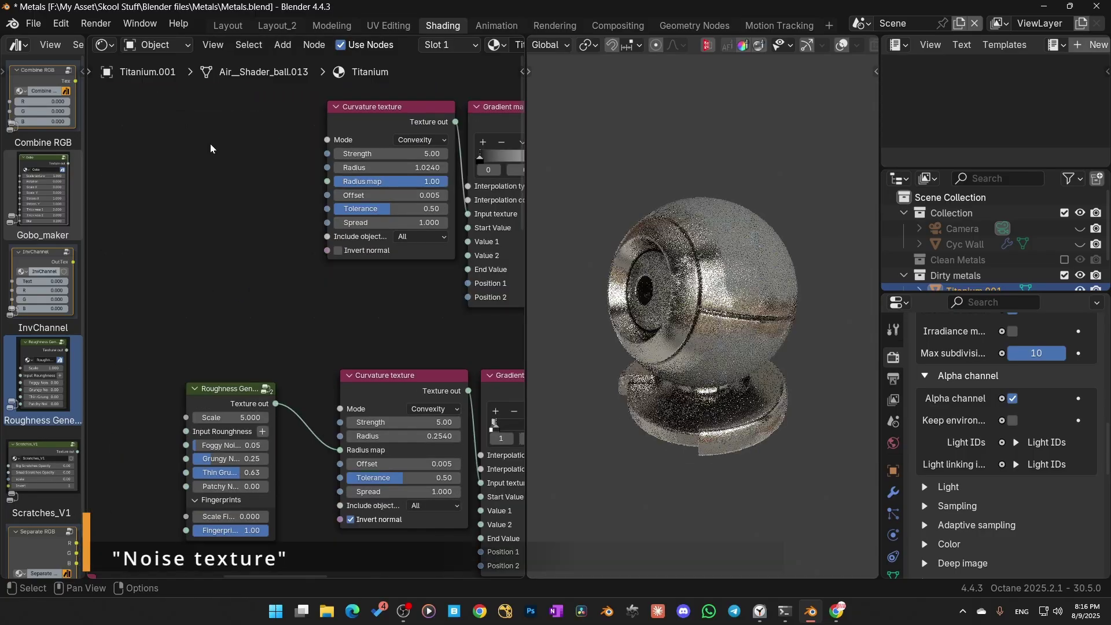
pyautogui.hotkey('shift', 'a')
pyautogui.write('no')
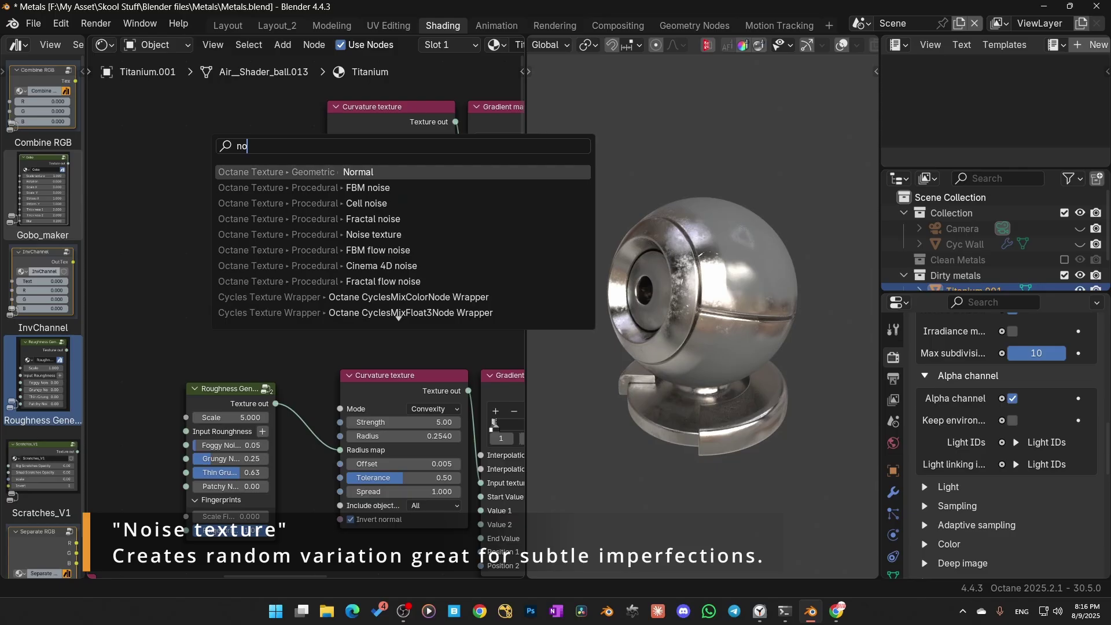
pyautogui.press('Down')
pyautogui.press('Down')
pyautogui.press('Down')
pyautogui.press('Down')
pyautogui.press('Return')
pyautogui.click(299, 144)
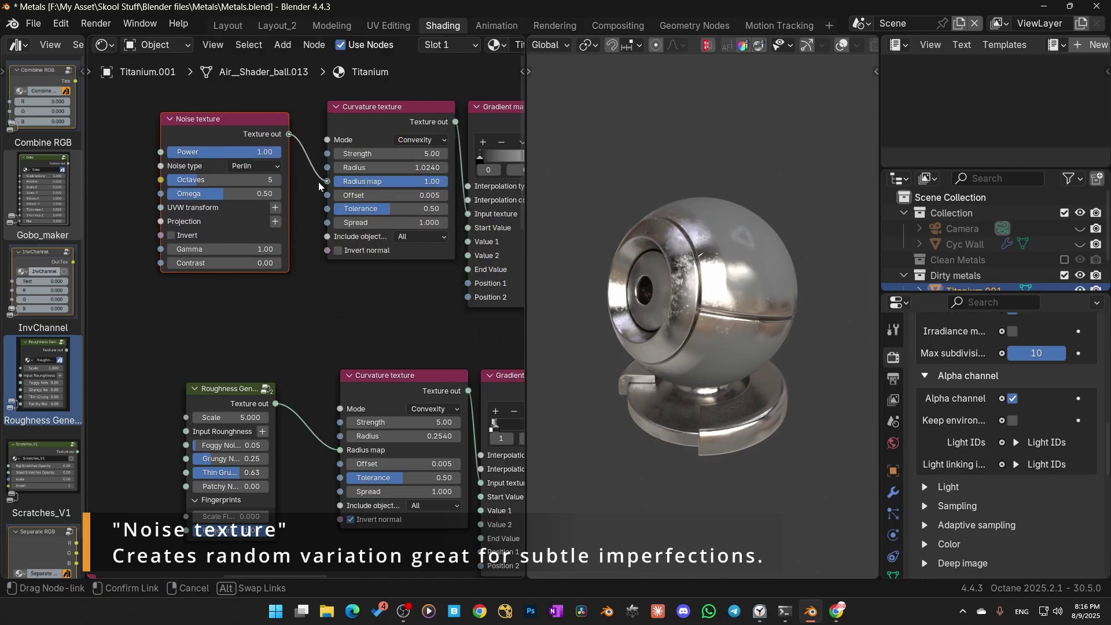
pyautogui.moveTo(318, 181); pyautogui.dragTo(321, 180)
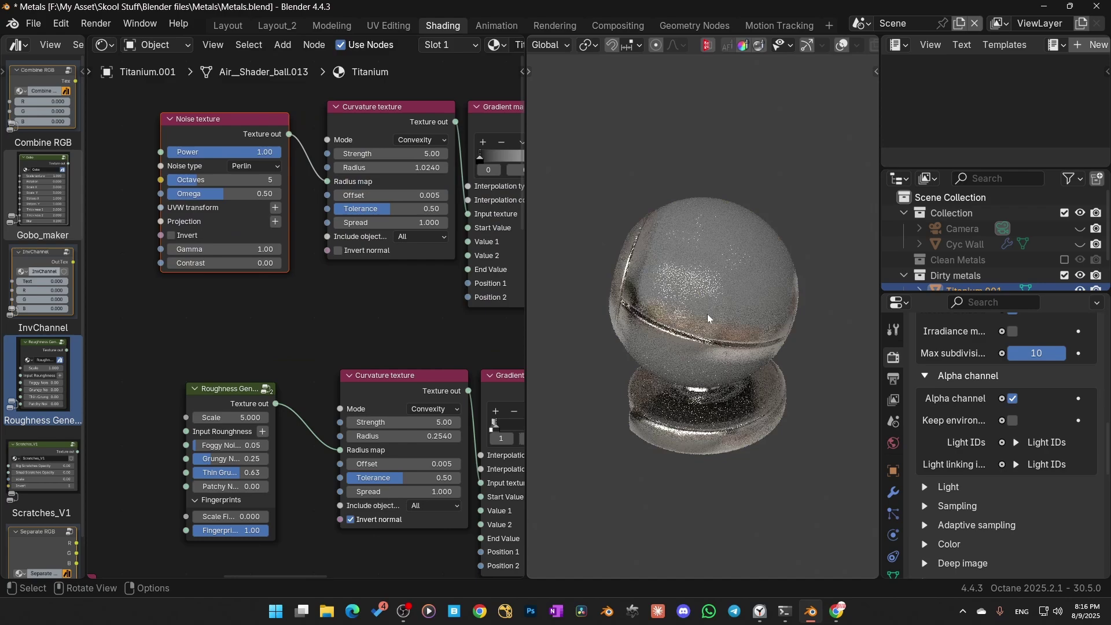
# Give the Noise texture a 3D transformation with scale 2.390 for its UVW transform and an XYZ to UVW Projection.
pyautogui.click(277, 207)
pyautogui.click(222, 129)
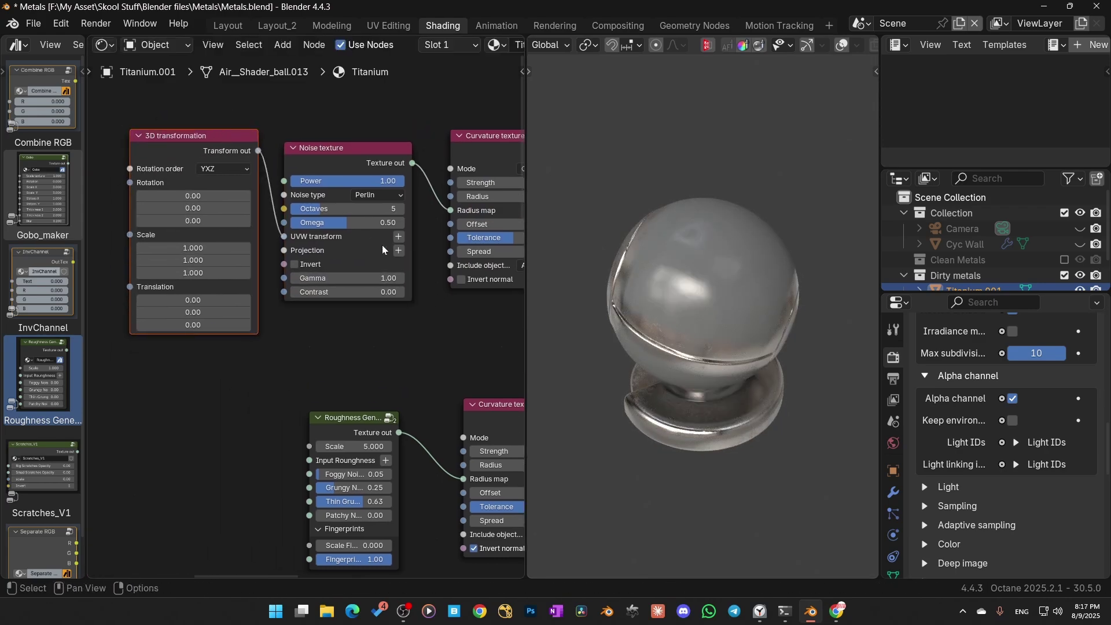
pyautogui.click(398, 250)
pyautogui.click(241, 297)
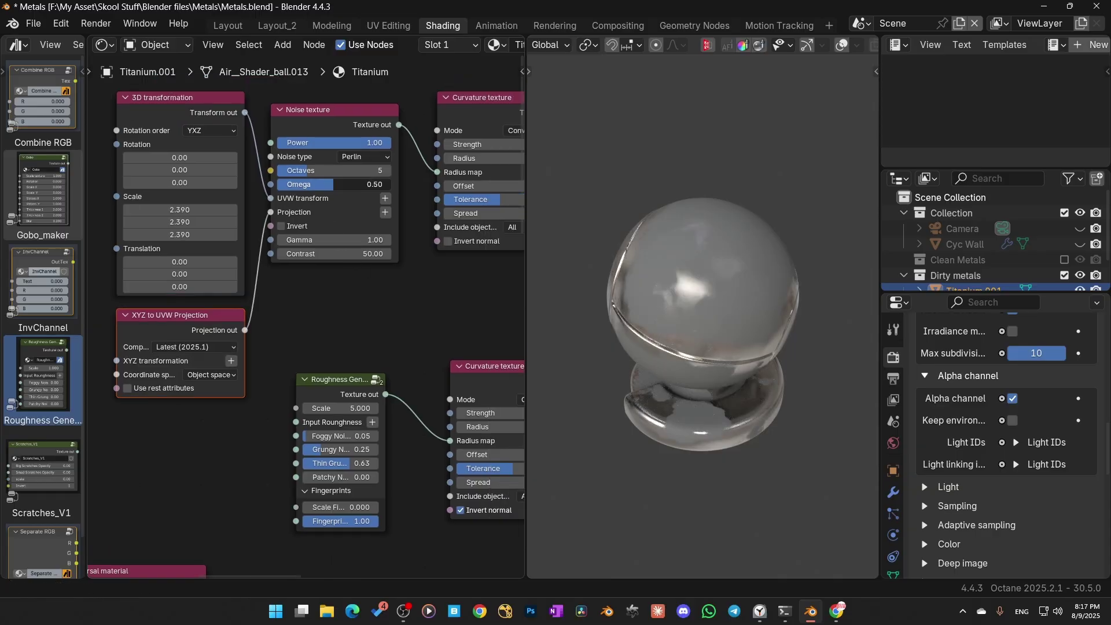
# Set the Noise texture to Octaves 10, Omega 0.92 and Contrast 50, and the upper Curvature texture's Radius to 0.2840.
pyautogui.moveTo(334, 184); pyautogui.dragTo(397, 174)
pyautogui.moveTo(700, 289); pyautogui.dragTo(625, 313, button='middle')
pyautogui.moveTo(446, 295); pyautogui.dragTo(224, 322, button='middle')
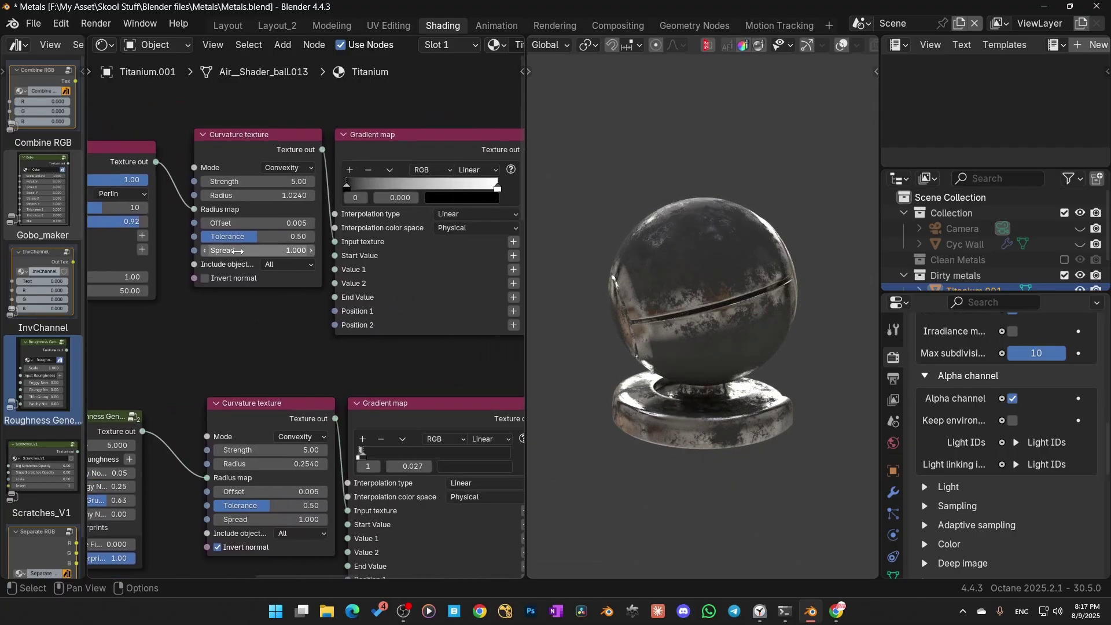
pyautogui.moveTo(258, 195); pyautogui.dragTo(215, 195)
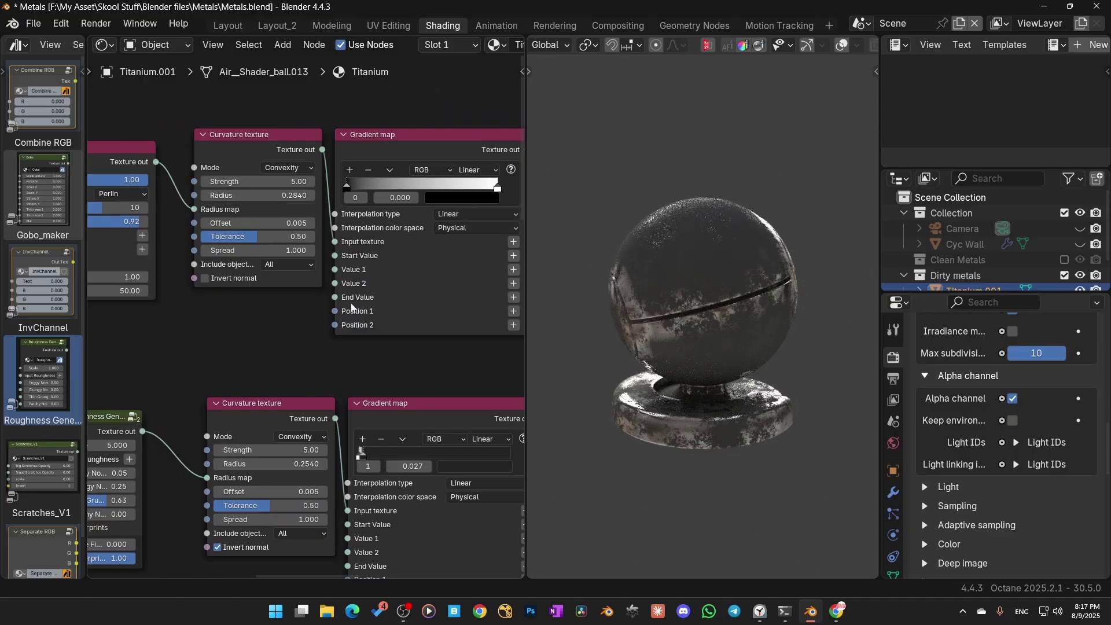
# Add a Dirt texture to the material and delete the upper chain's Curvature texture.
pyautogui.moveTo(280, 55); pyautogui.dragTo(318, 117, button='middle')
pyautogui.hotkey('shift', 'a')
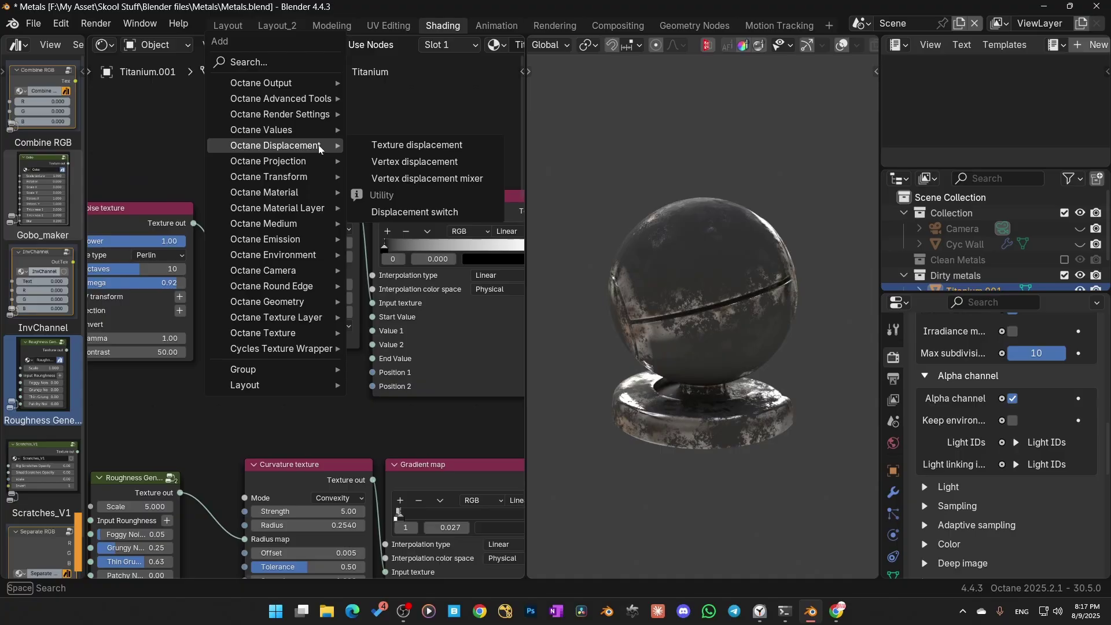
pyautogui.write('dr')
pyautogui.click(474, 251)
pyautogui.press('x')
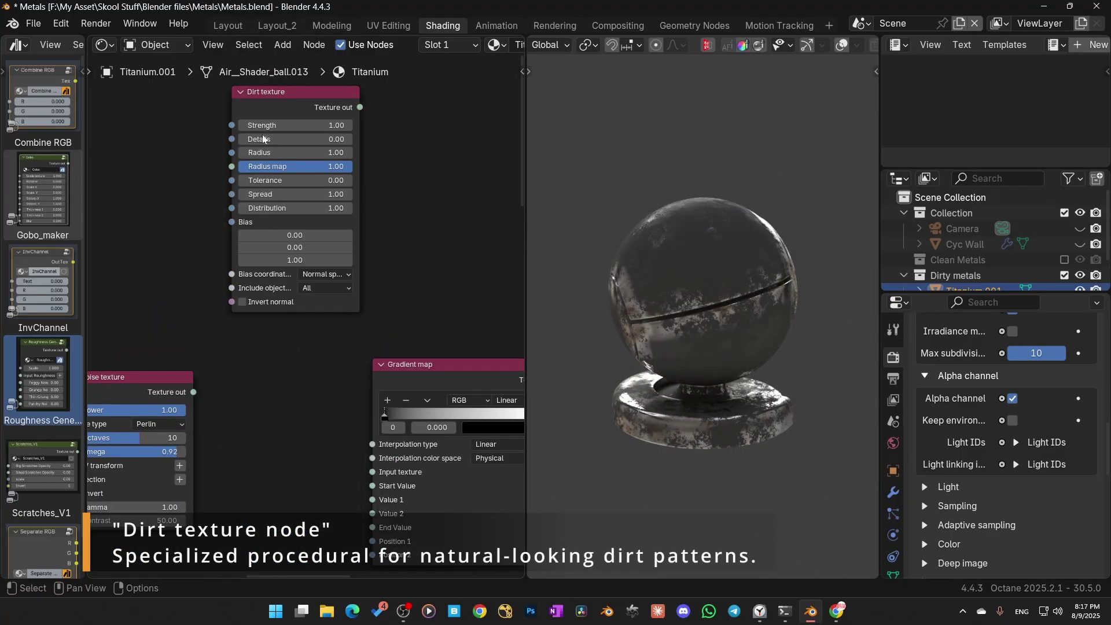
# Connect the Noise texture to the Dirt texture's Radius map, and the Dirt texture to the upper Gradient map's Input texture.
pyautogui.moveTo(304, 93); pyautogui.dragTo(304, 323)
pyautogui.moveTo(193, 392); pyautogui.dragTo(230, 400)
pyautogui.moveTo(289, 322); pyautogui.dragTo(264, 343)
pyautogui.click(264, 343)
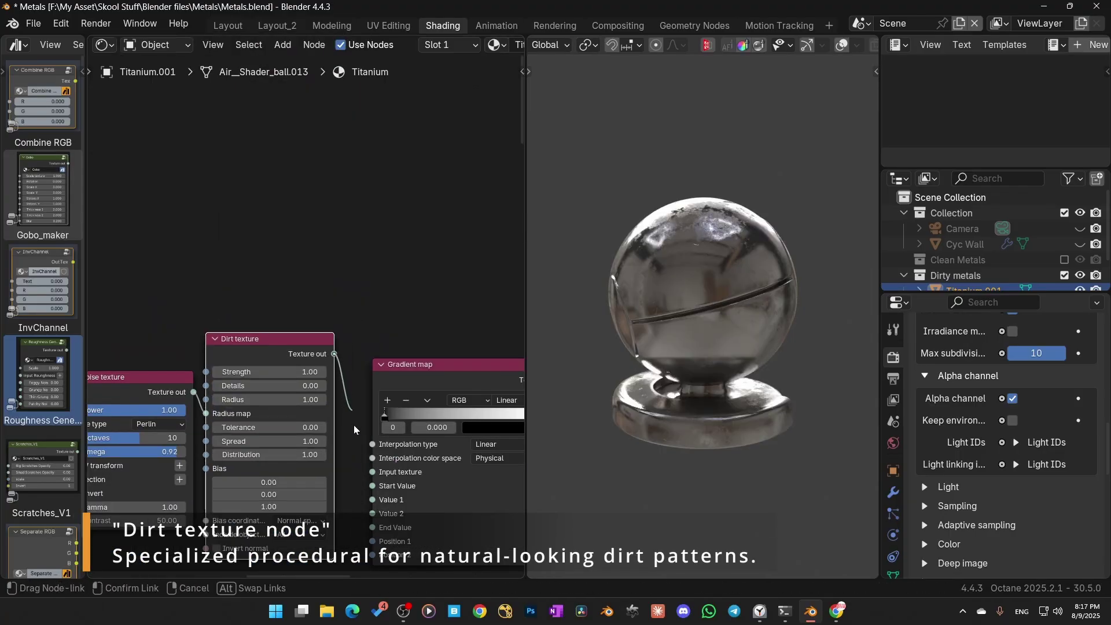
pyautogui.moveTo(347, 482); pyautogui.dragTo(362, 477)
pyautogui.moveTo(299, 367); pyautogui.dragTo(312, 380)
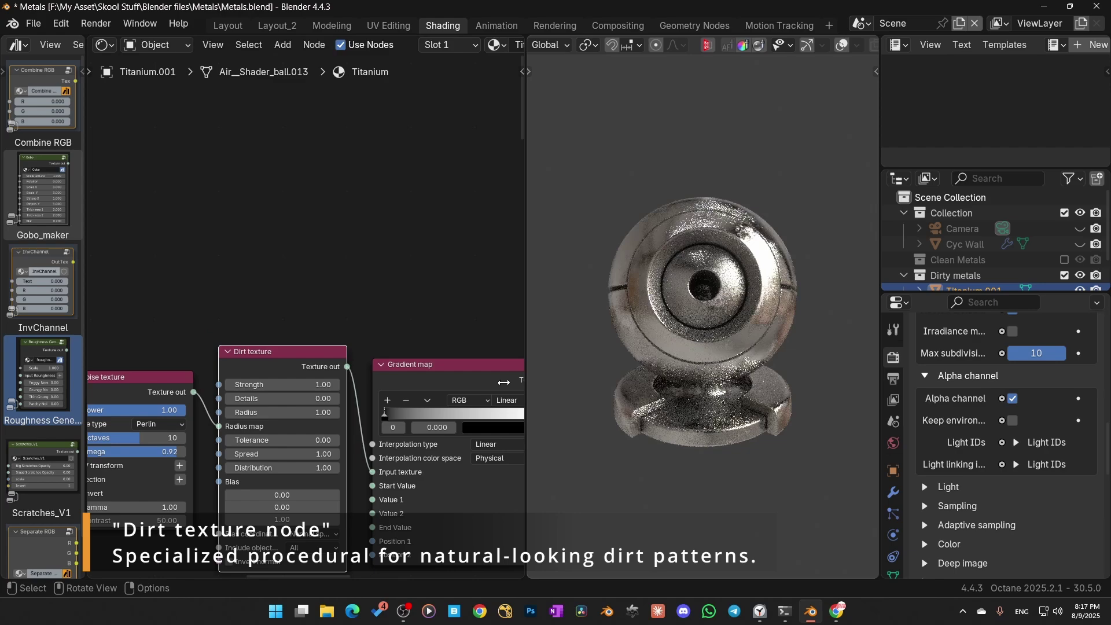
# Set the Dirt texture's Strength to 10 and preview its Gradient map, reset to the default black-to-white ramp.
pyautogui.click(311, 380)
pyautogui.write('10')
pyautogui.press('Return')
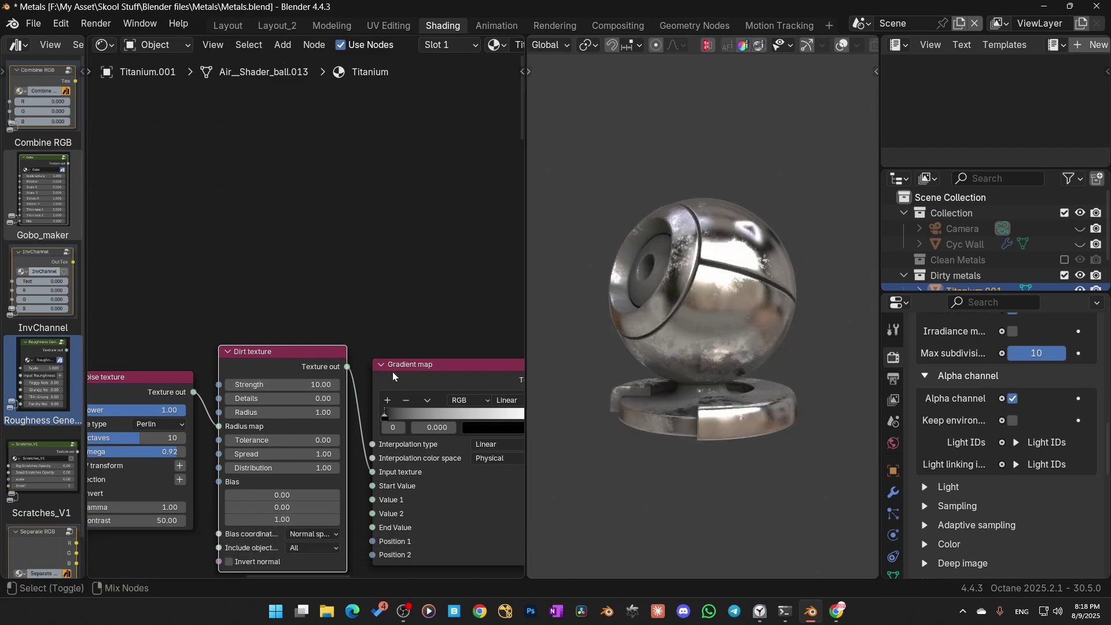
pyautogui.keyDown('ctrl'); pyautogui.keyDown('shift'); pyautogui.click(393, 372); pyautogui.keyUp('shift'); pyautogui.keyUp('ctrl')
pyautogui.moveTo(485, 393); pyautogui.dragTo(433, 314, button='middle')
pyautogui.press('BackSpace')
pyautogui.moveTo(721, 404); pyautogui.dragTo(640, 375, button='middle')
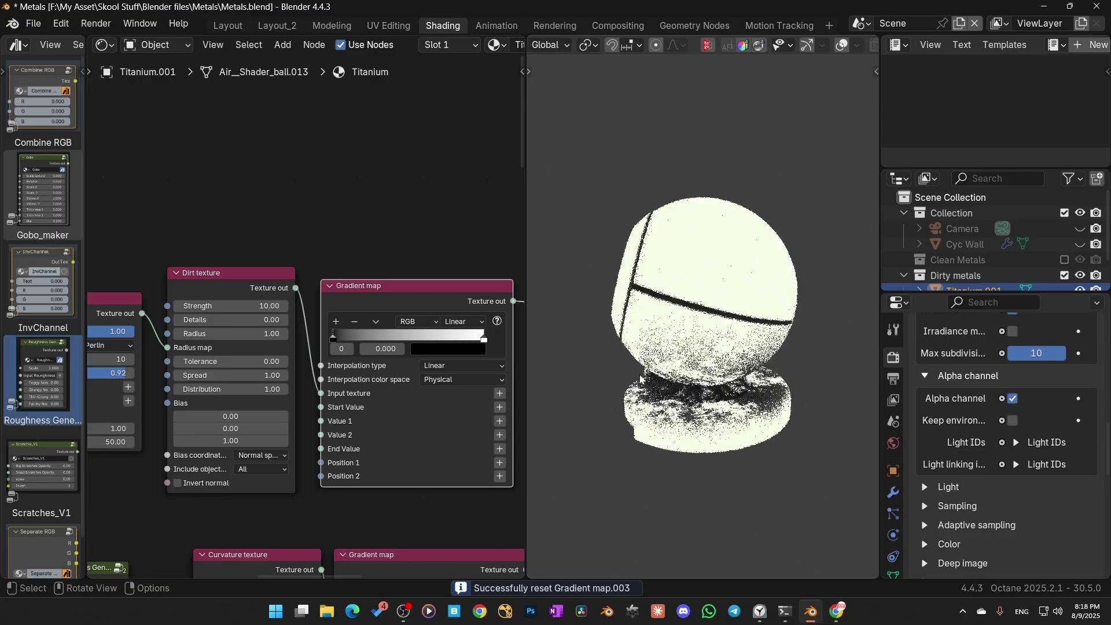
# Try the Dirt texture with Strength 2.89, Details 0.08, Radius 0.16, Spread 0 and Invert normal on, and reset the node to defaults.
pyautogui.moveTo(230, 320); pyautogui.dragTo(313, 249, button='middle')
pyautogui.moveTo(313, 249); pyautogui.dragTo(271, 261)
pyautogui.moveTo(312, 290); pyautogui.dragTo(258, 289)
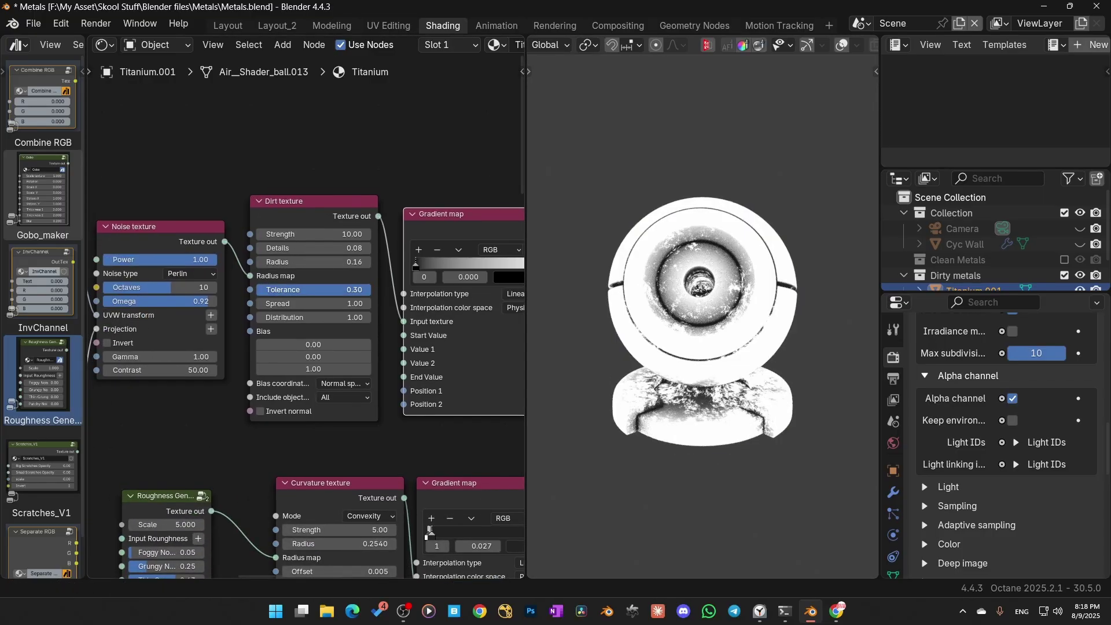
pyautogui.moveTo(312, 303); pyautogui.dragTo(272, 303)
pyautogui.click(260, 411)
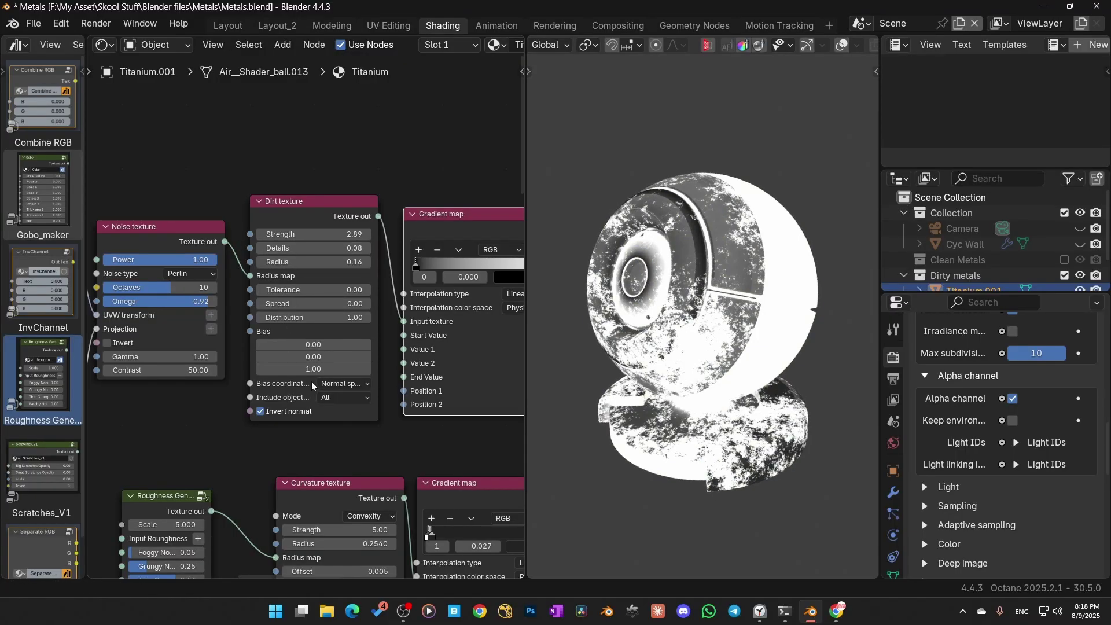
pyautogui.moveTo(326, 290); pyautogui.dragTo(371, 290)
pyautogui.click(318, 205)
pyautogui.press('BackSpace')
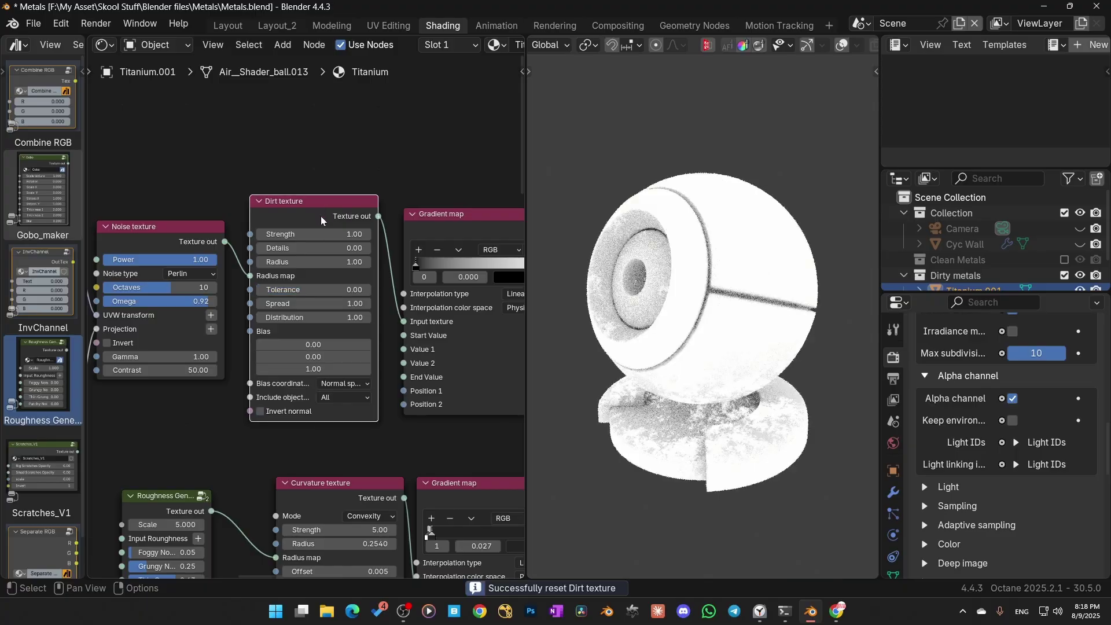
# Turn on Invert normal for the Dirt texture and set its Strength to 10 and Radius to 1.71.
pyautogui.click(278, 410)
pyautogui.moveTo(572, 346); pyautogui.dragTo(610, 342, button='middle')
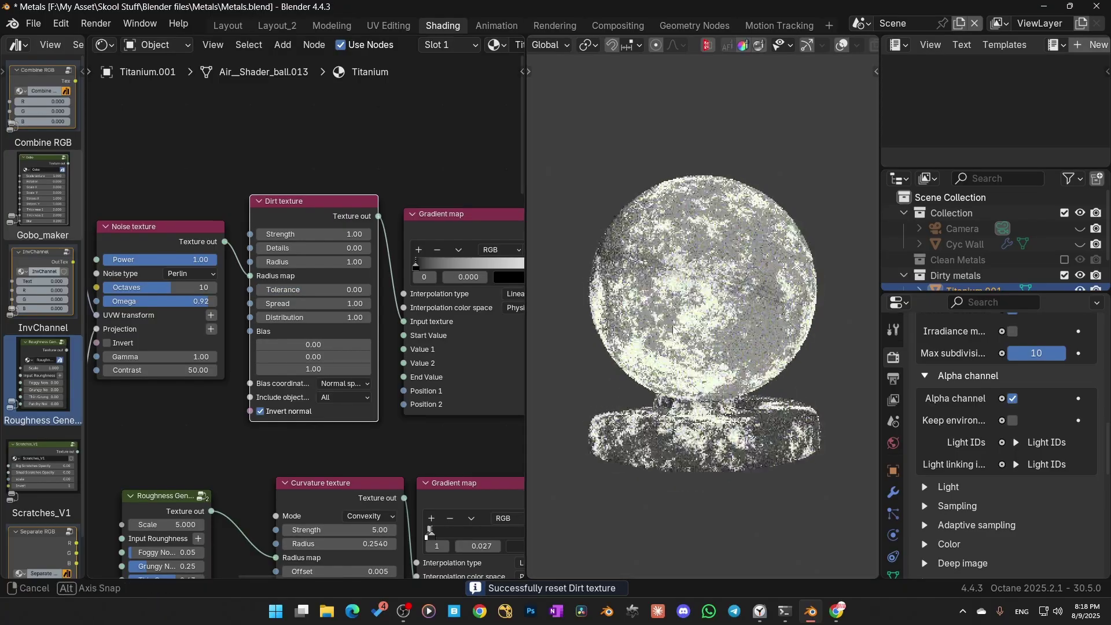
pyautogui.moveTo(321, 234); pyautogui.dragTo(393, 234)
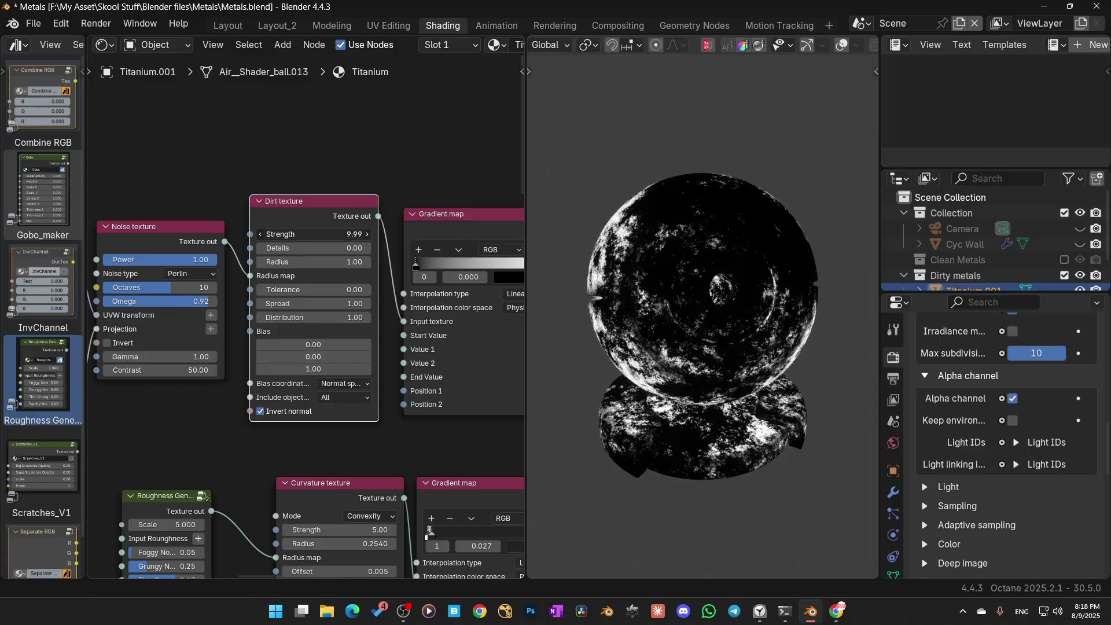
pyautogui.moveTo(324, 261)
pyautogui.mouseDown()
pyautogui.moveTo(266, 261)
pyautogui.moveTo(313, 262)
pyautogui.mouseUp()
pyautogui.moveTo(776, 313); pyautogui.dragTo(696, 374, button='middle')
# Flip the Dirt chain's Gradient map to run from white to black, and set its end stop to a light grey with Value 0.597.
pyautogui.moveTo(440, 182); pyautogui.dragTo(304, 155, button='middle')
pyautogui.scroll(-2, 352, 278)
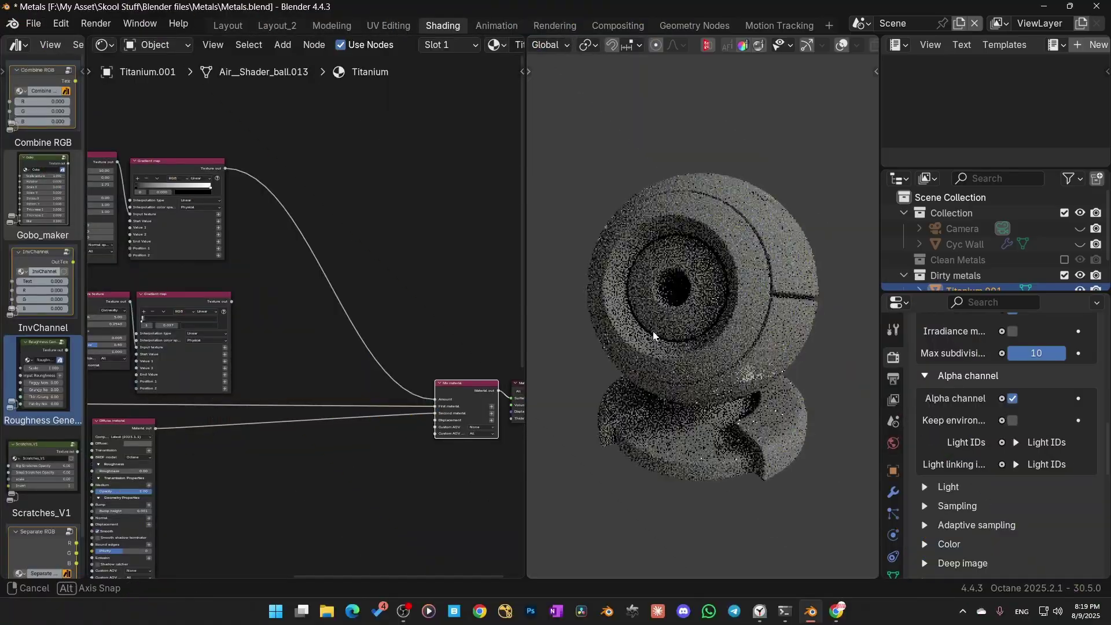
pyautogui.scroll(-2, 370, 304)
pyautogui.scroll(5, 369, 304)
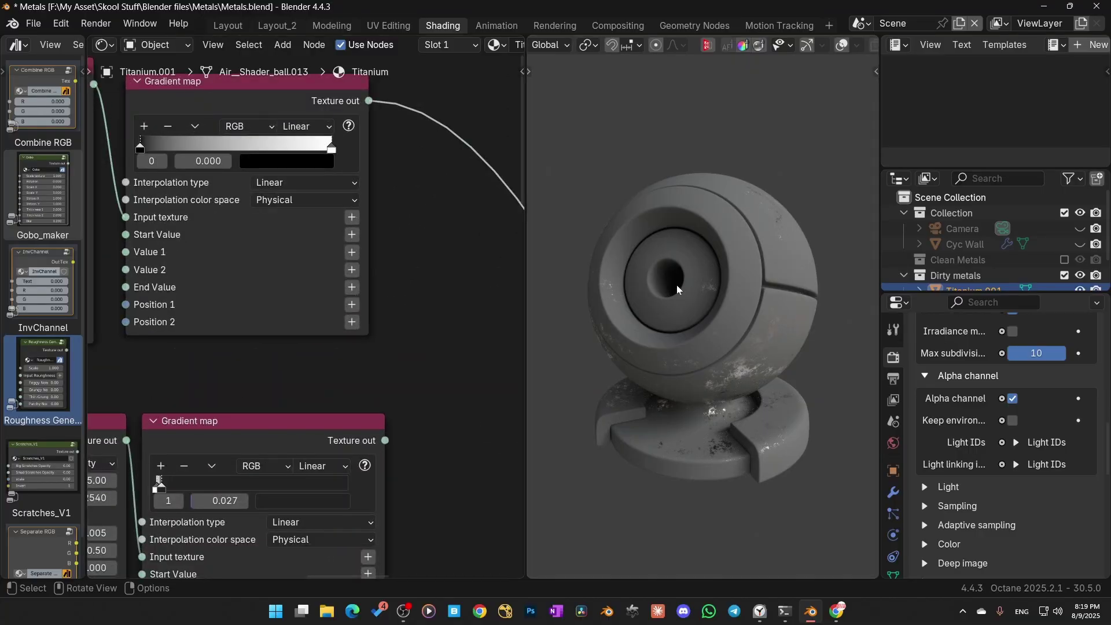
pyautogui.moveTo(676, 285); pyautogui.dragTo(782, 301, button='middle')
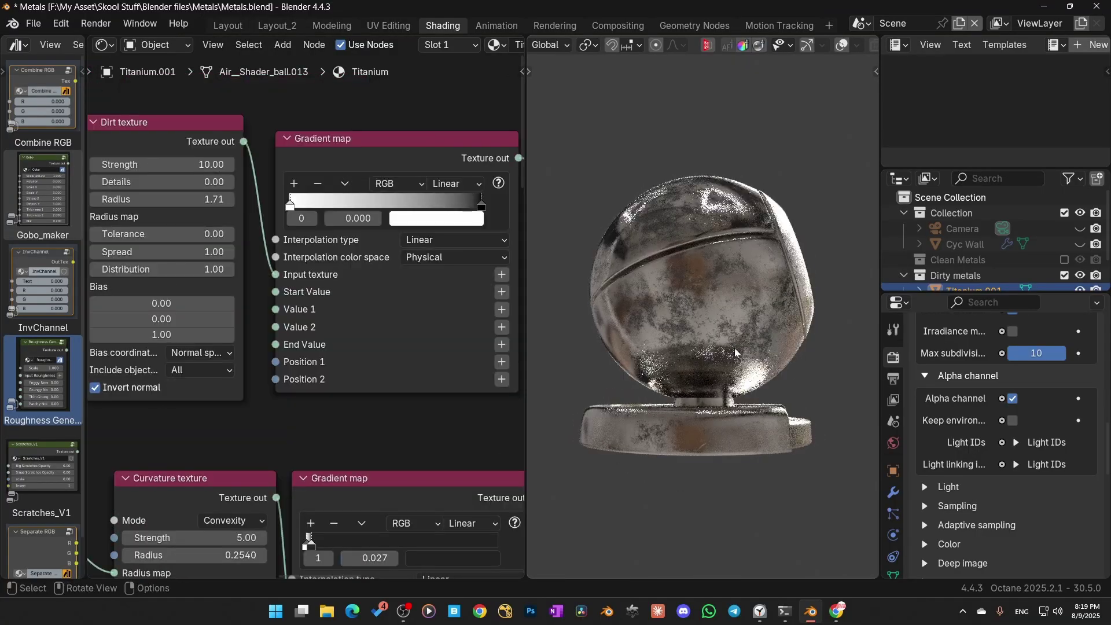
pyautogui.click(469, 218)
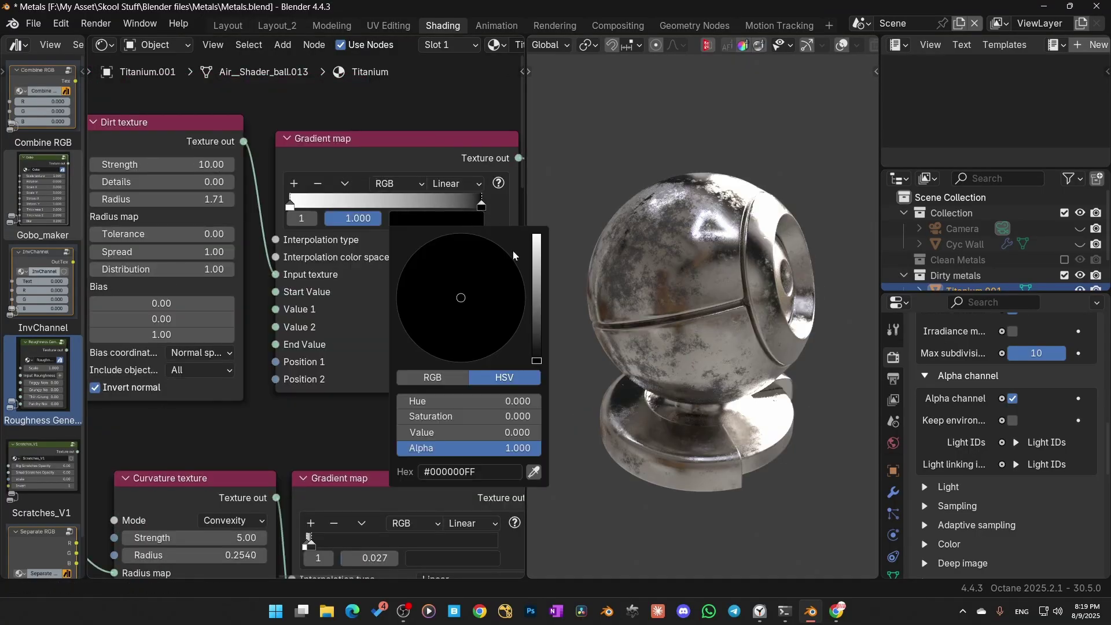
pyautogui.moveTo(538, 360); pyautogui.dragTo(537, 266)
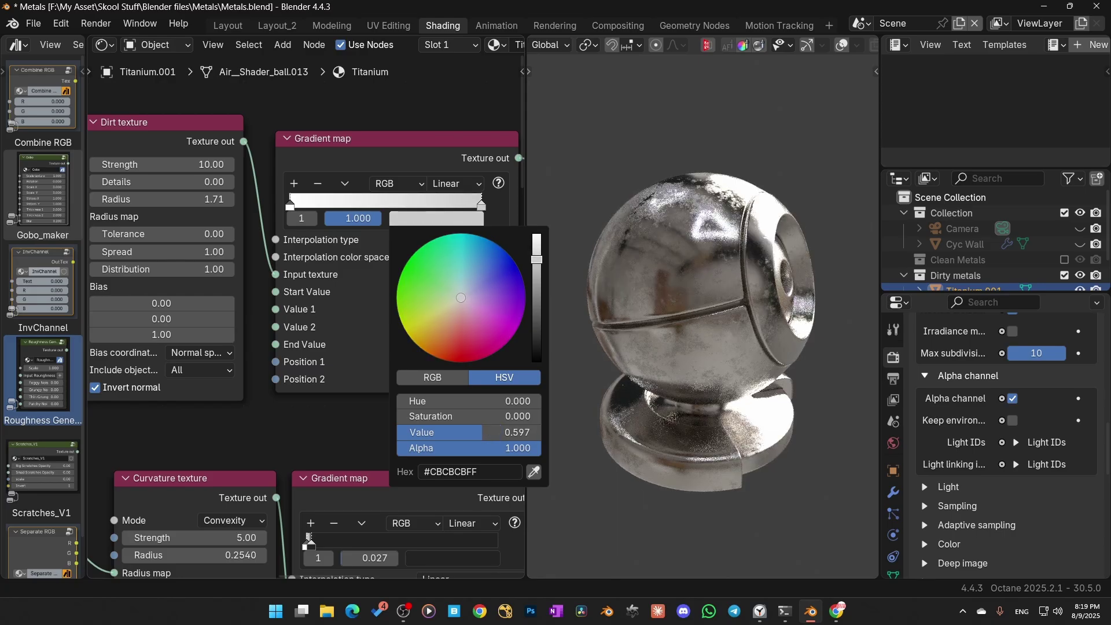
pyautogui.moveTo(614, 328); pyautogui.dragTo(637, 367, button='middle')
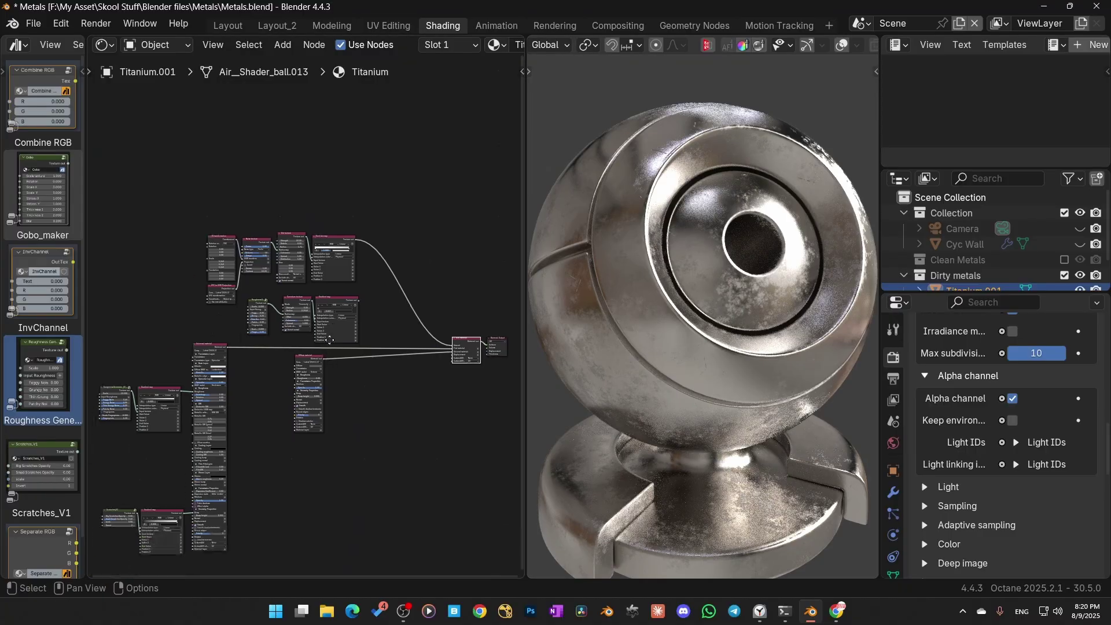
# Darken the white end stop of the Gradient map feeding the Universal material's Roughness to a light grey.
pyautogui.moveTo(329, 339); pyautogui.dragTo(334, 323, button='middle')
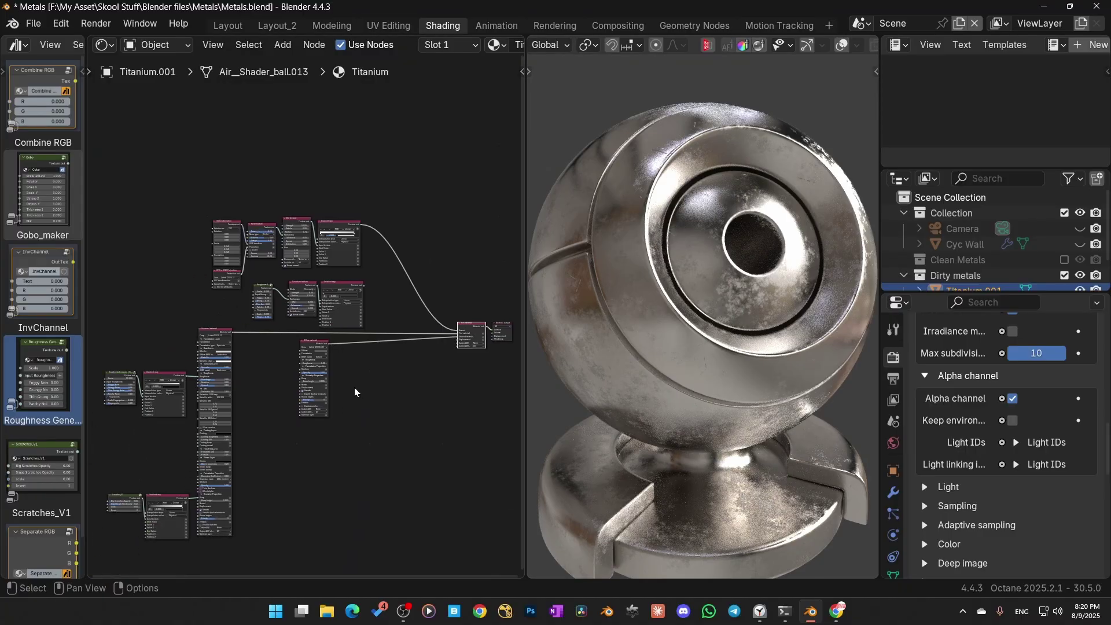
pyautogui.moveTo(360, 384); pyautogui.dragTo(466, 367, button='middle')
pyautogui.scroll(-1, 466, 366)
pyautogui.scroll(5, 384, 394)
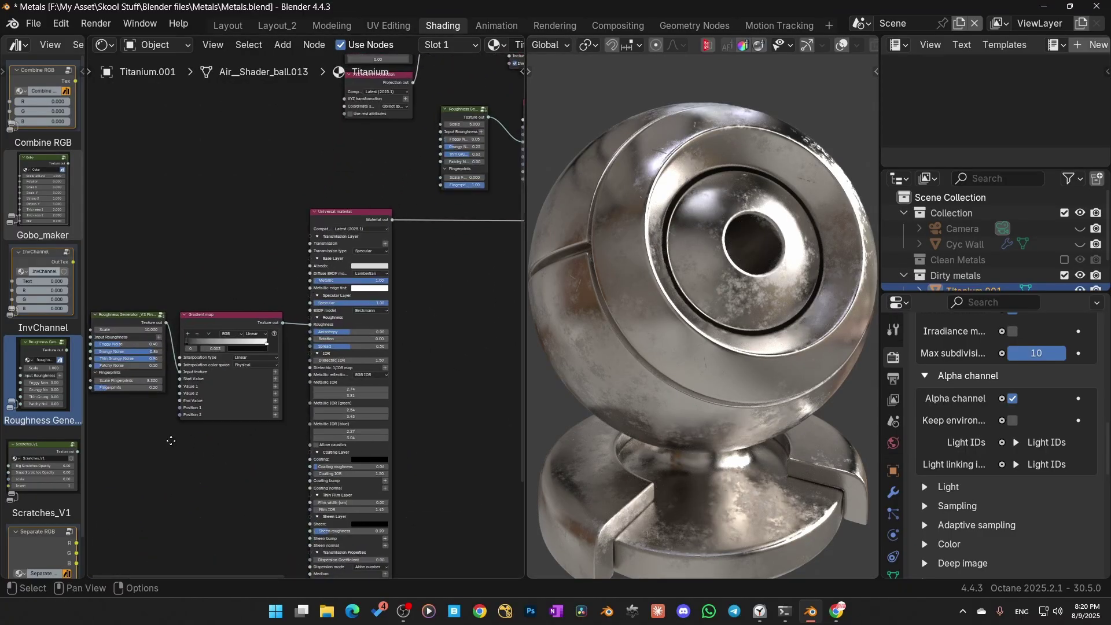
pyautogui.scroll(7, 263, 369)
pyautogui.moveTo(171, 440); pyautogui.dragTo(214, 394, button='middle')
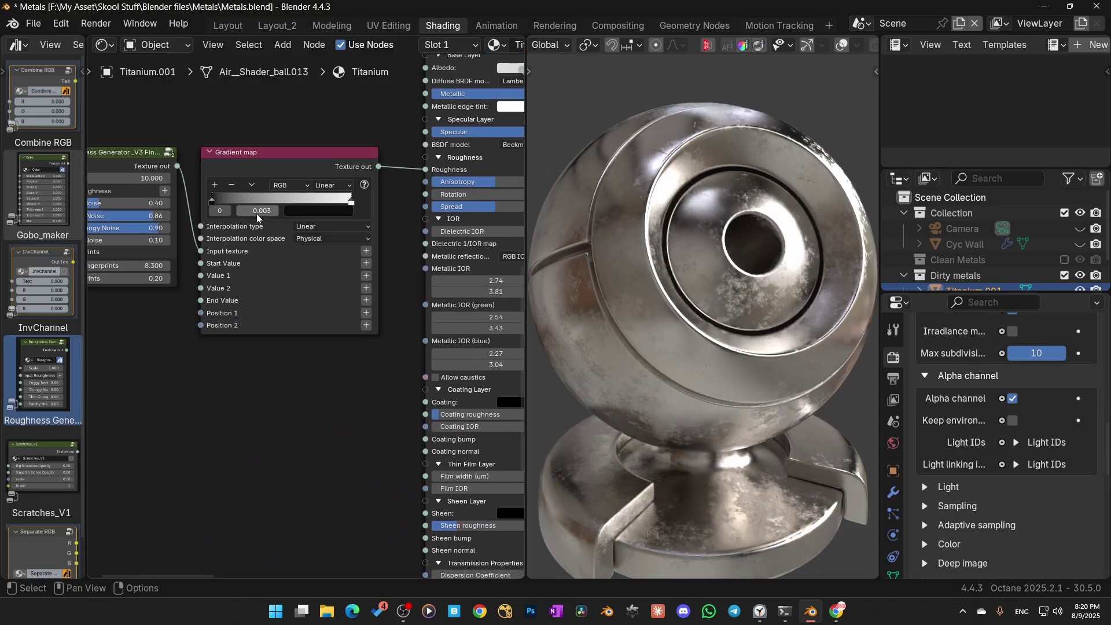
pyautogui.click(351, 202)
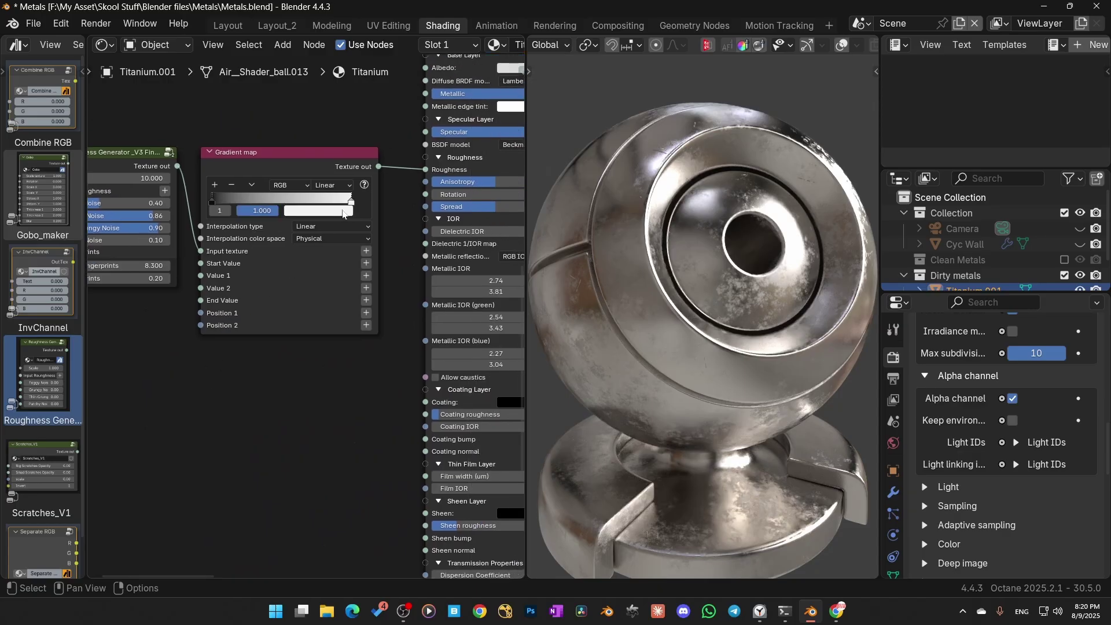
pyautogui.click(345, 212)
pyautogui.moveTo(393, 229); pyautogui.dragTo(392, 242)
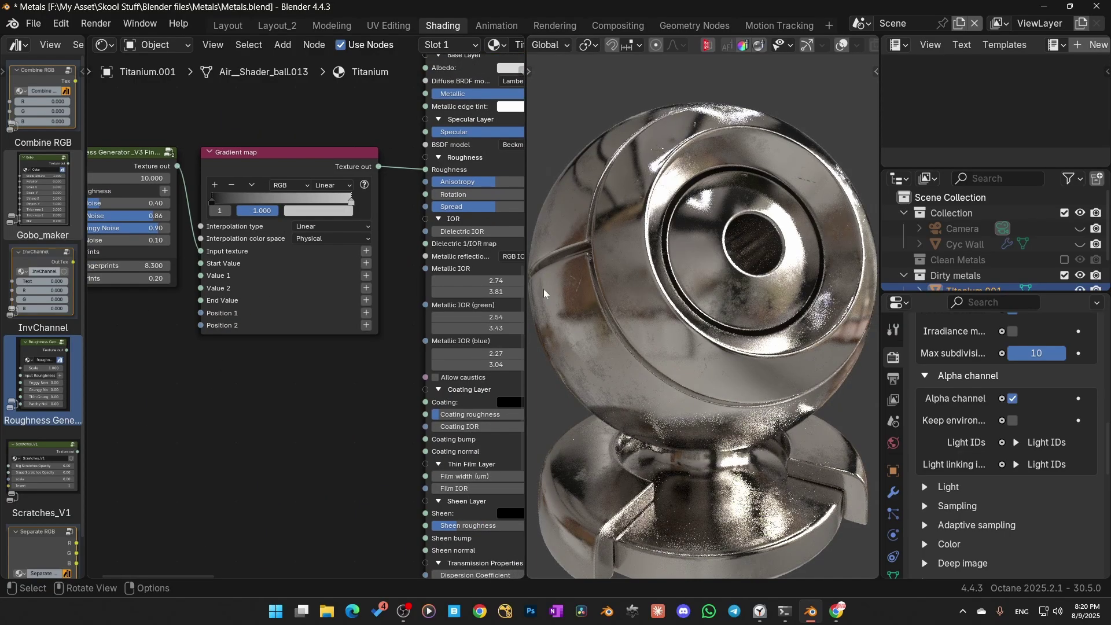
pyautogui.moveTo(769, 339); pyautogui.dragTo(717, 427, button='middle')
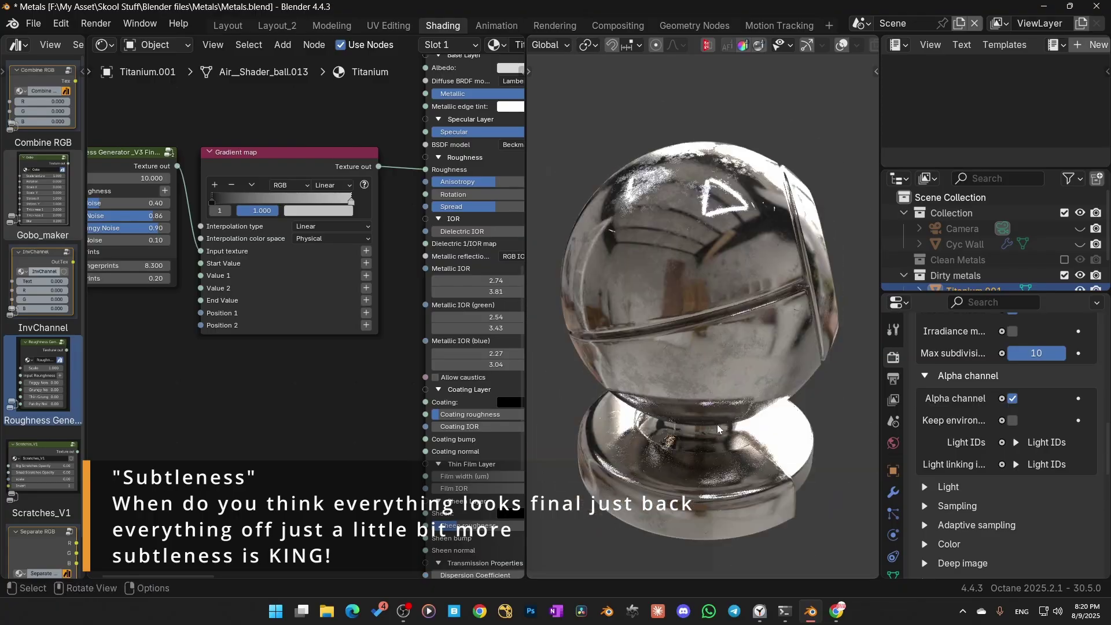
pyautogui.moveTo(748, 392); pyautogui.dragTo(720, 404, button='middle')
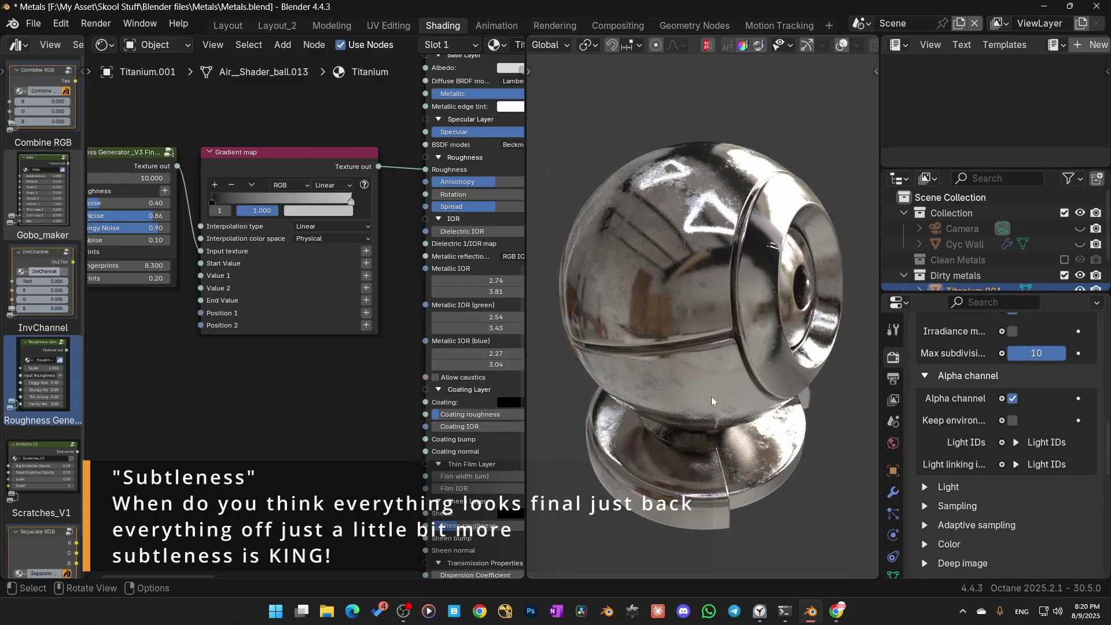
# Set the Universal material's Roughness Generator to Foggy Noise 0.64, Grungy Noise 0.71 and Thin Grungy Noise 0.68.
pyautogui.moveTo(290, 382); pyautogui.dragTo(374, 341, button='middle')
pyautogui.moveTo(746, 324); pyautogui.dragTo(807, 303, button='middle')
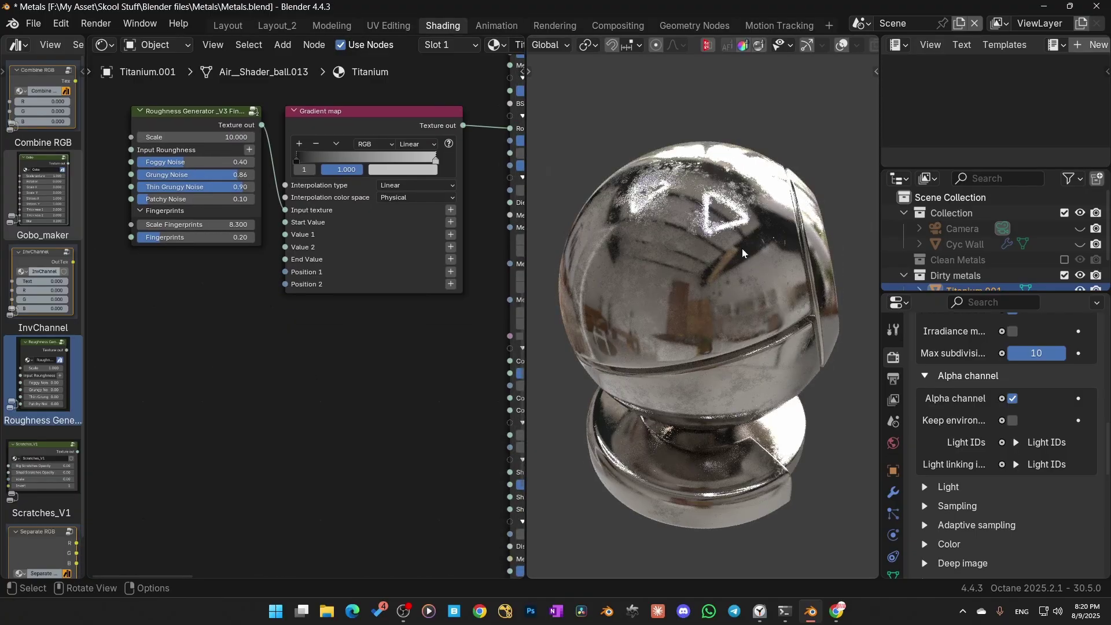
pyautogui.moveTo(205, 313); pyautogui.dragTo(252, 408, button='middle')
pyautogui.scroll(3, 246, 396)
pyautogui.moveTo(207, 262); pyautogui.dragTo(242, 290)
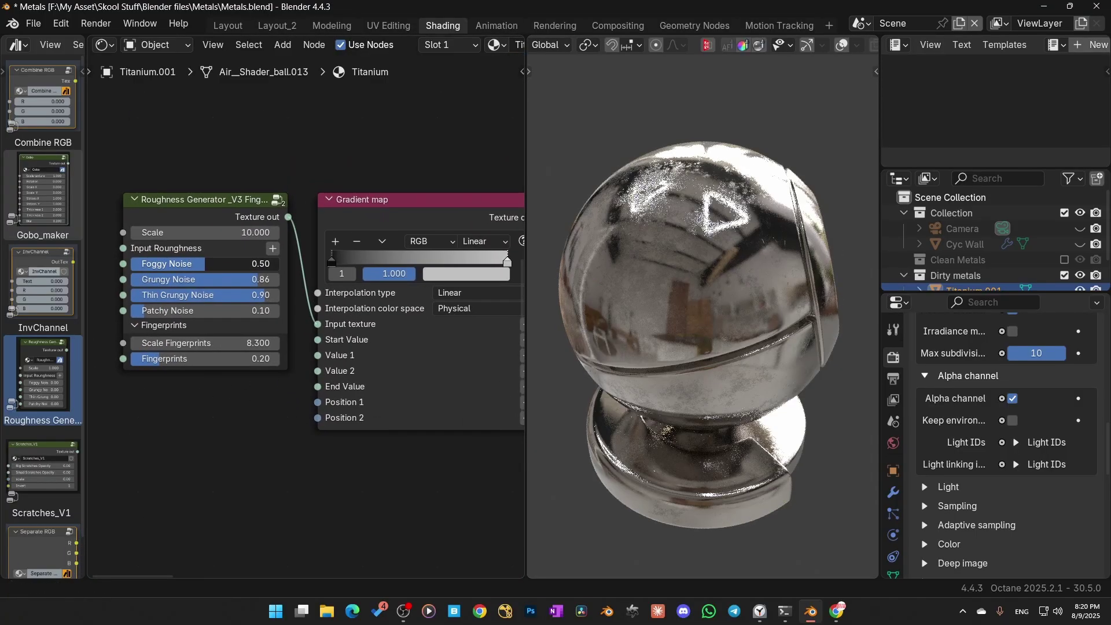
pyautogui.moveTo(258, 279); pyautogui.dragTo(231, 295)
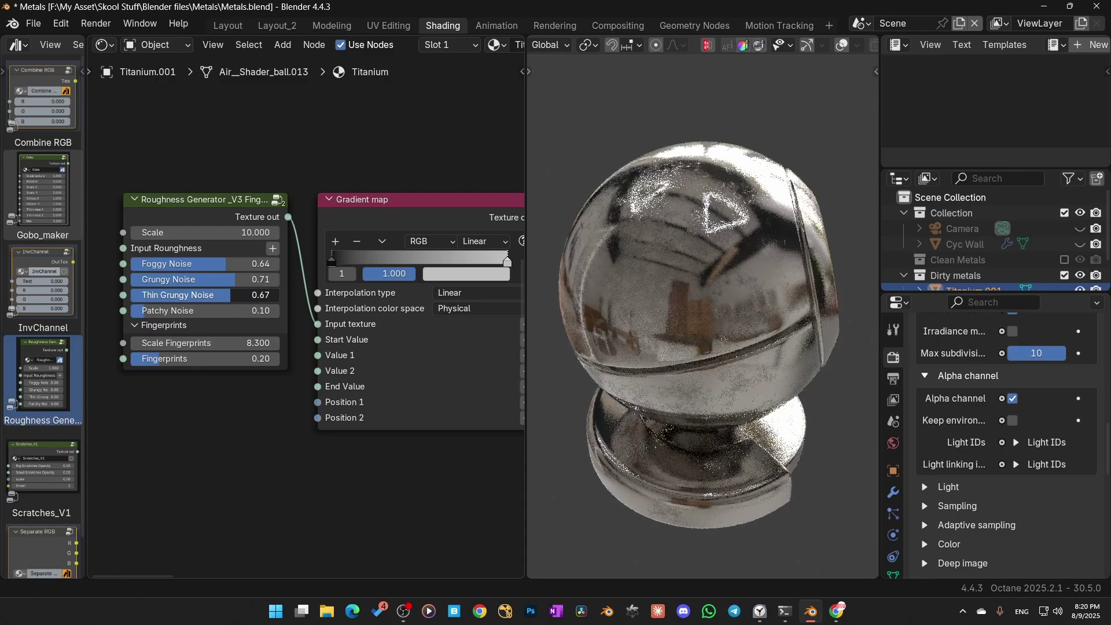
pyautogui.moveTo(683, 399); pyautogui.dragTo(737, 412, button='middle')
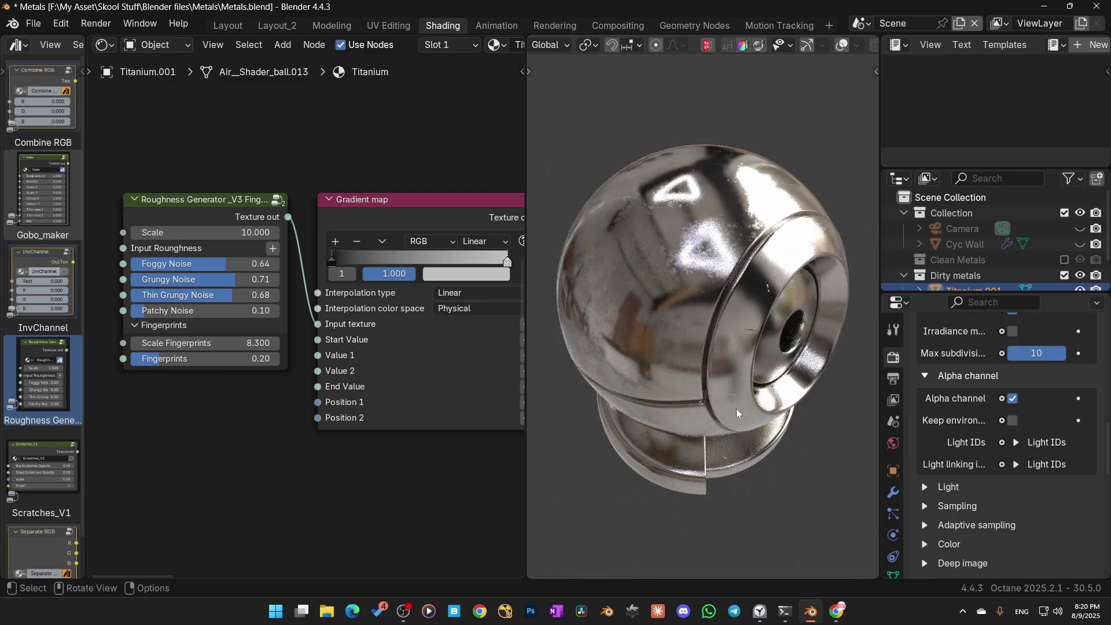
# Refine the Roughness Generator to Foggy Noise 0.73, Grungy Noise 0.39, Thin Grungy Noise 0.53 and Patchy Noise 0.19, and slightly brighten its Gradient map's end stop.
pyautogui.moveTo(231, 295); pyautogui.dragTo(199, 283)
pyautogui.moveTo(657, 338); pyautogui.dragTo(782, 357, button='middle')
pyautogui.click(465, 273)
pyautogui.moveTo(558, 68); pyautogui.dragTo(558, 60)
pyautogui.moveTo(227, 295); pyautogui.dragTo(217, 295)
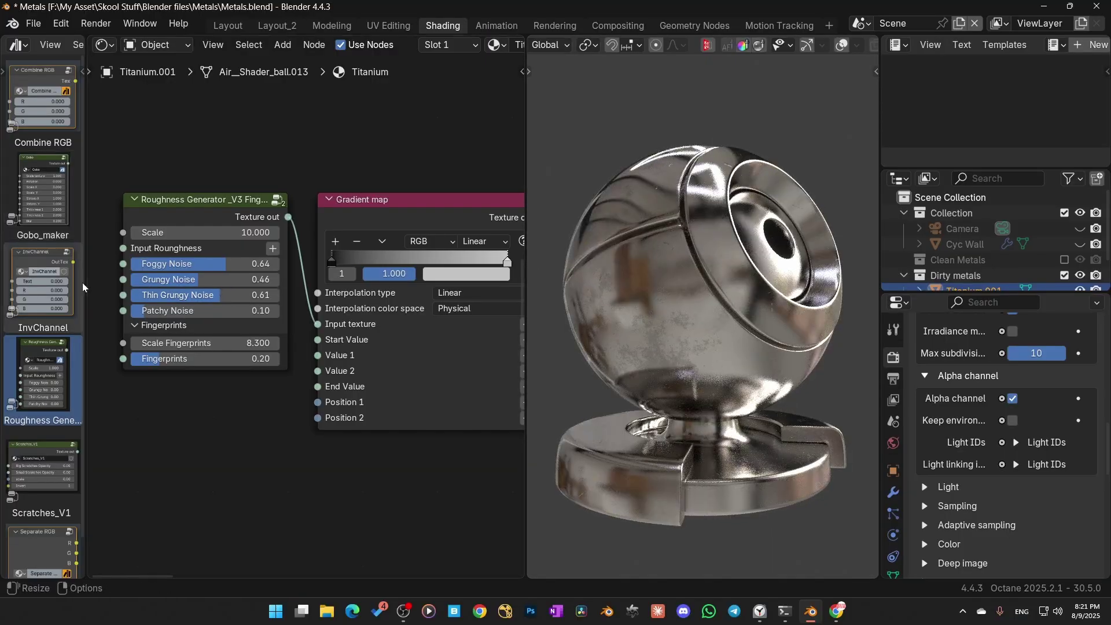
pyautogui.moveTo(220, 264); pyautogui.dragTo(215, 264)
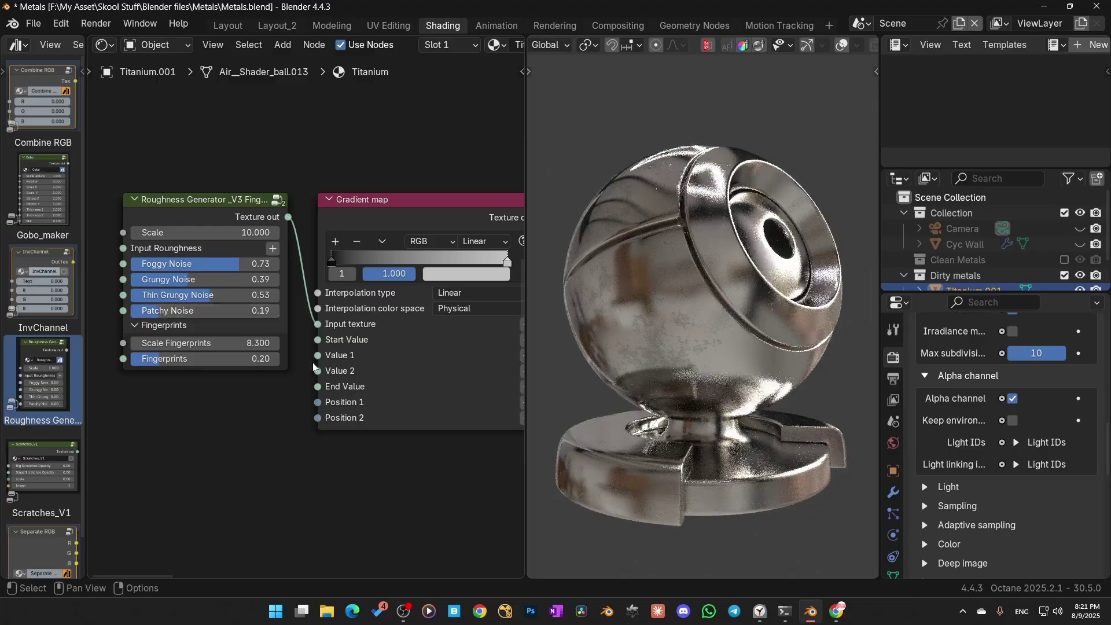
pyautogui.moveTo(198, 296); pyautogui.dragTo(218, 279)
# Try lower Strength values of 2 and 0.1 on the Dirt texture.
pyautogui.scroll(-9, 252, 426)
pyautogui.moveTo(497, 289); pyautogui.dragTo(231, 295, button='middle')
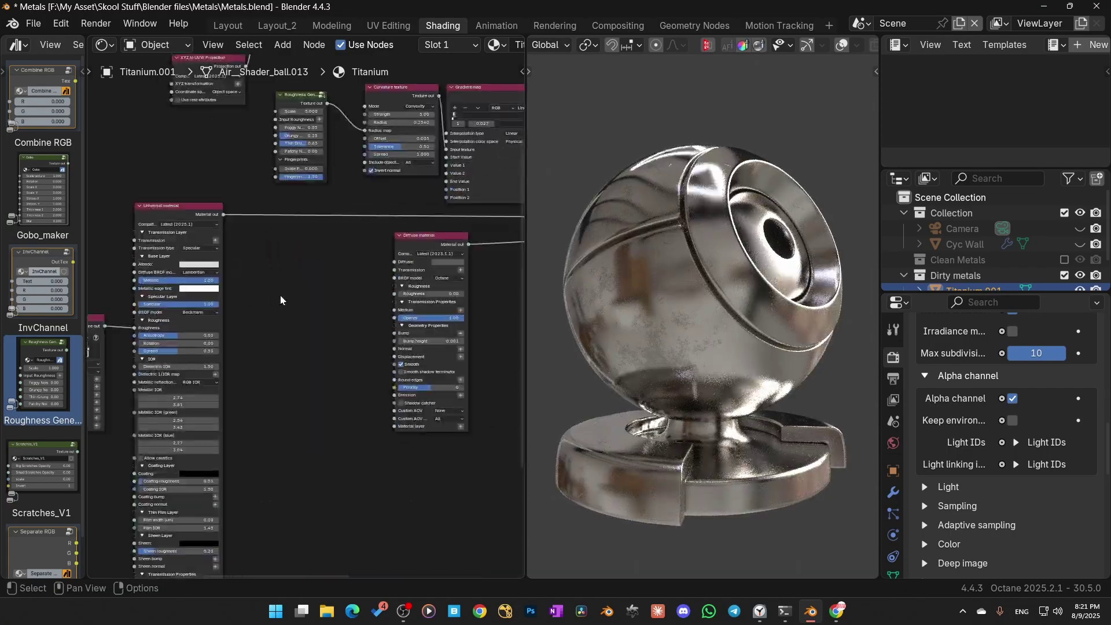
pyautogui.moveTo(346, 287); pyautogui.dragTo(185, 424, button='middle')
pyautogui.scroll(5, 404, 292)
pyautogui.click(333, 279)
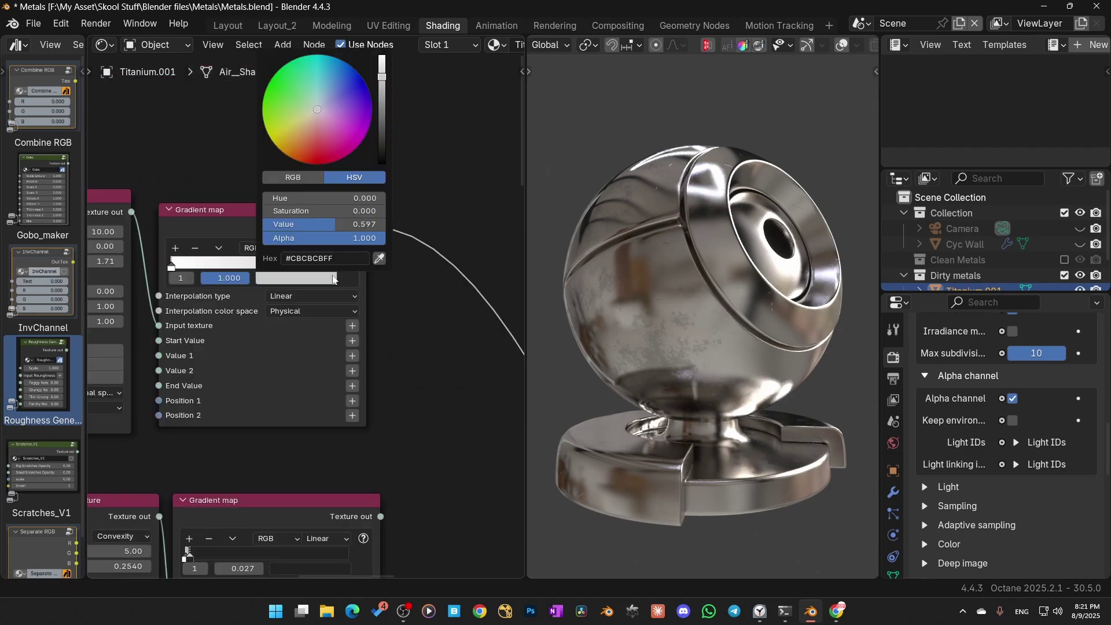
pyautogui.moveTo(176, 448); pyautogui.dragTo(377, 457, button='middle')
pyautogui.click(289, 240)
pyautogui.write('0.1')
pyautogui.press('Return')
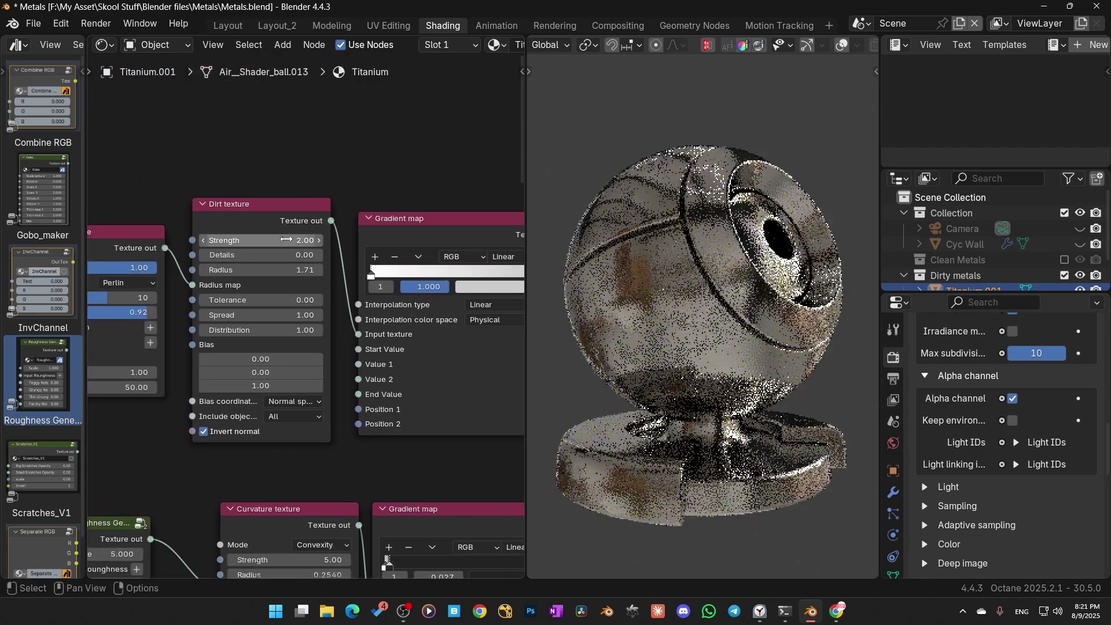
pyautogui.click(289, 240)
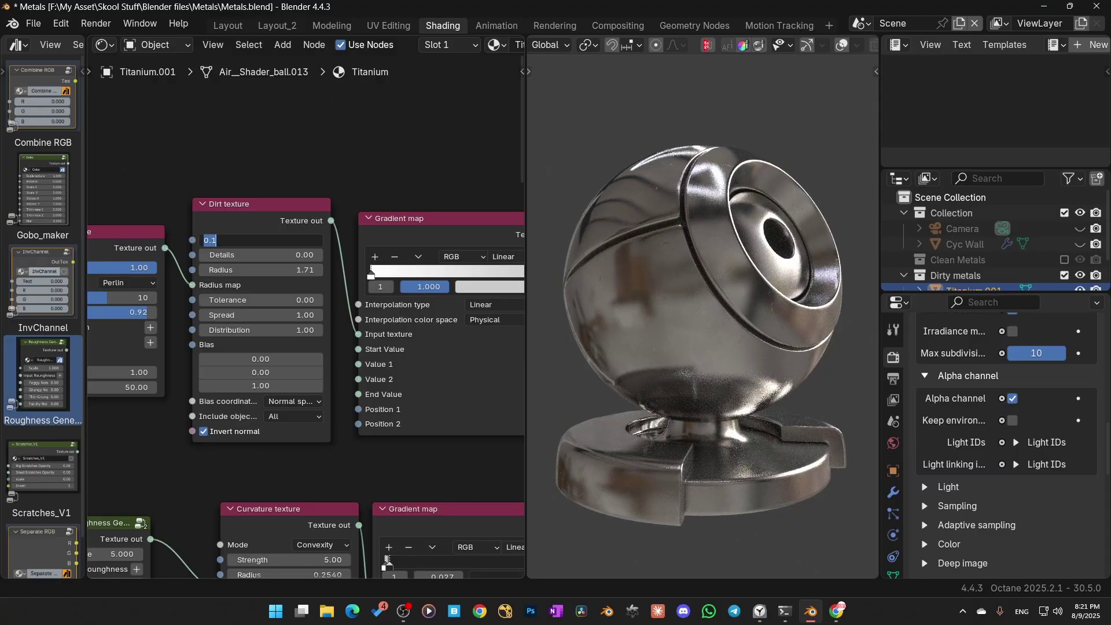
pyautogui.write('.1')
pyautogui.press('Return')
# Set the Dirt texture's Strength to 0.5.
pyautogui.click(291, 240)
pyautogui.write('.5')
pyautogui.press('Return')
pyautogui.moveTo(678, 384); pyautogui.dragTo(752, 359, button='middle')
pyautogui.scroll(-2, 440, 427)
pyautogui.scroll(-5, 440, 427)
pyautogui.moveTo(440, 427); pyautogui.dragTo(302, 285, button='middle')
pyautogui.scroll(-5, 317, 292)
pyautogui.scroll(4, 338, 303)
pyautogui.scroll(3, 338, 302)
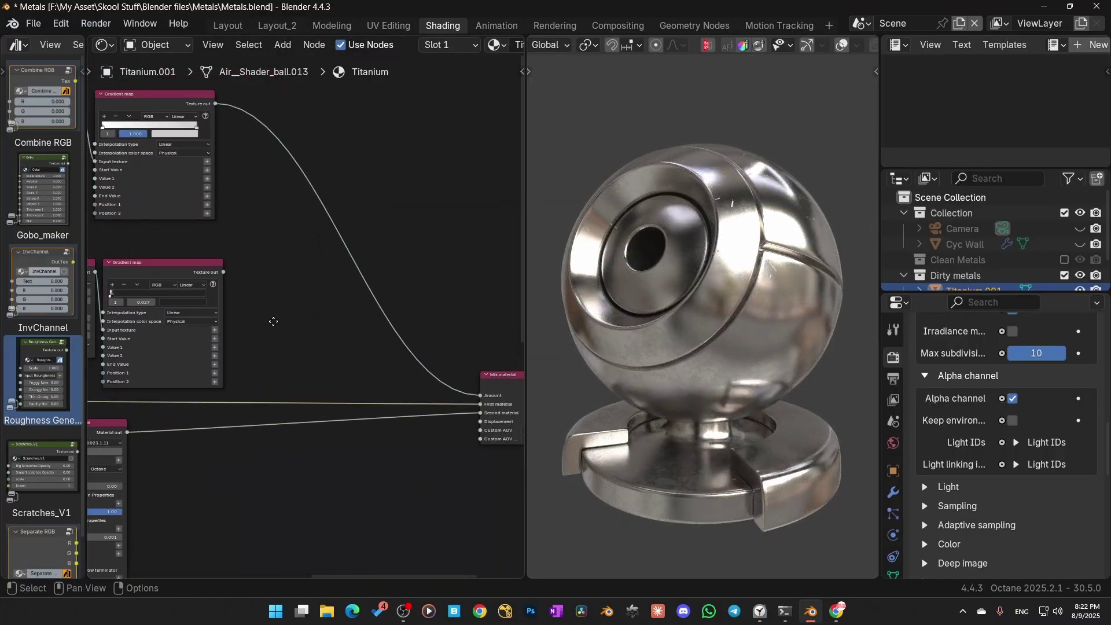
# Try combining the dirt and curvature Gradient maps through an Add texture feeding the Mix material's Amount, previewing the mask.
pyautogui.hotkey('shift', 'a')
pyautogui.moveTo(286, 287)
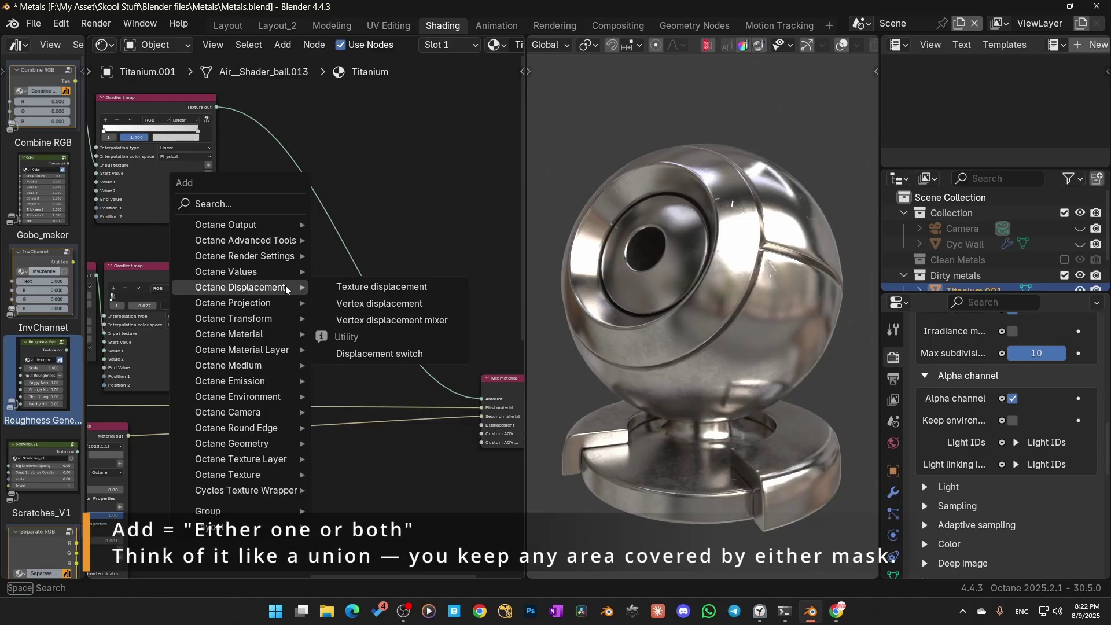
pyautogui.write('ad')
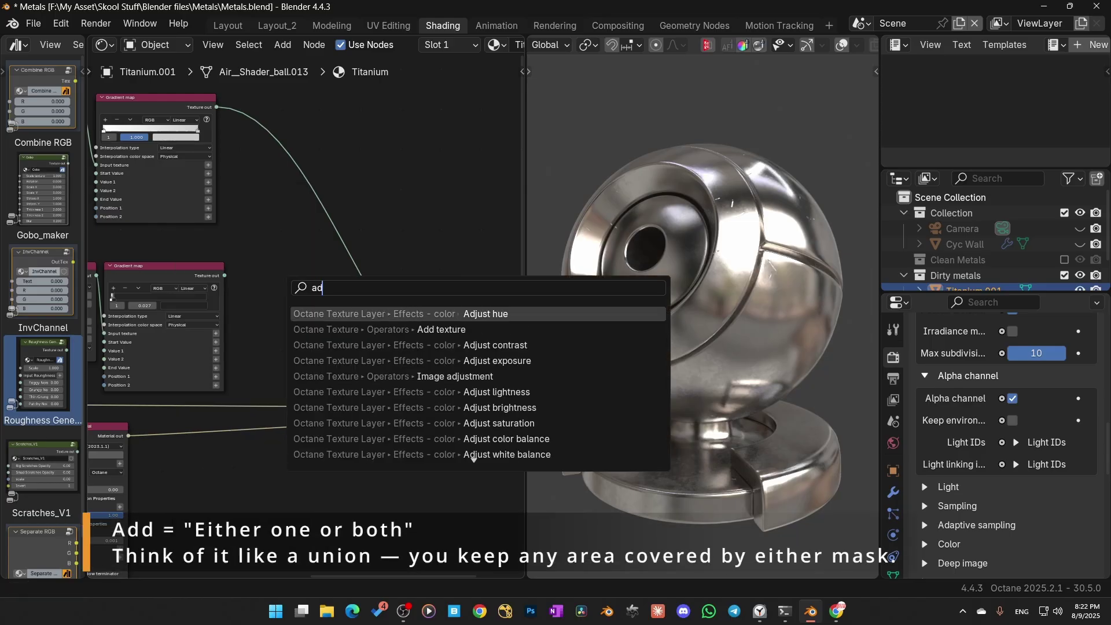
pyautogui.write('d')
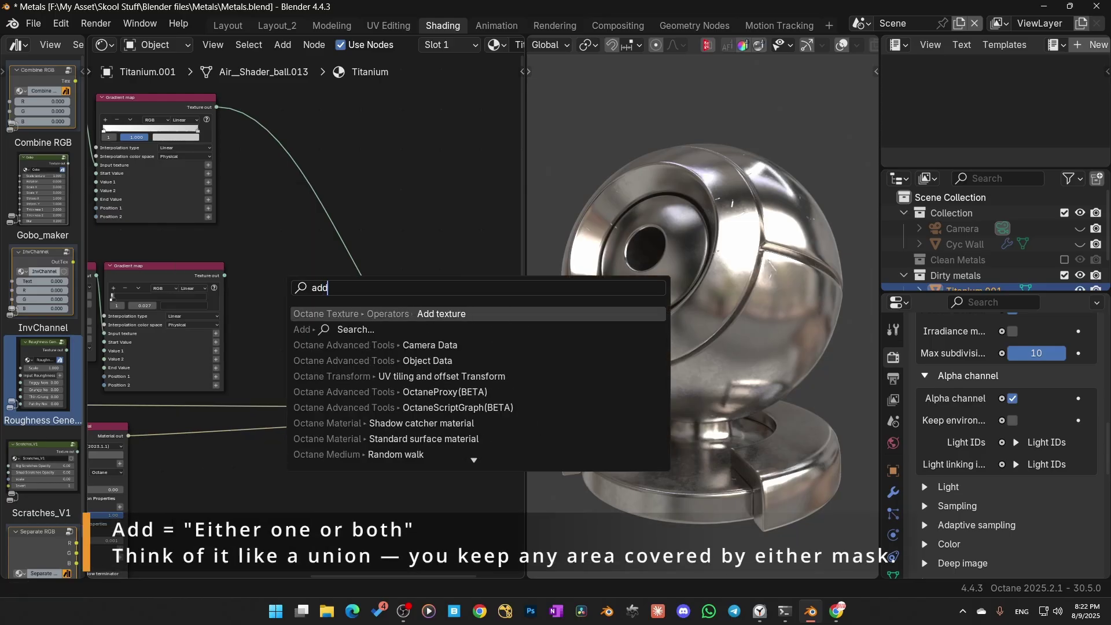
pyautogui.press('Return')
pyautogui.click(341, 283)
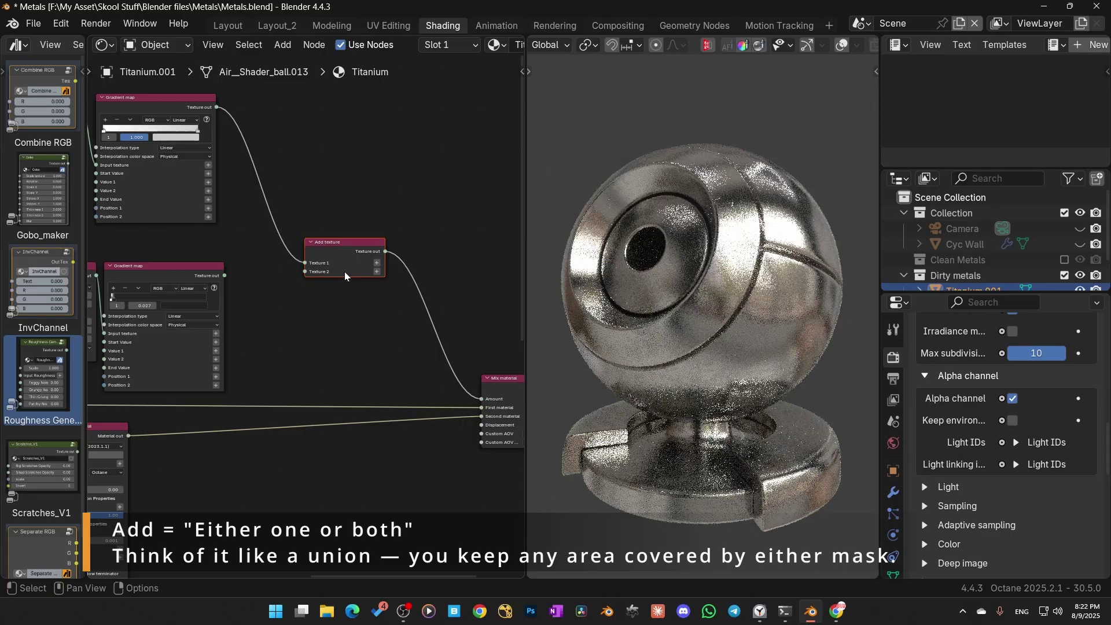
pyautogui.keyDown('ctrl'); pyautogui.keyDown('shift'); pyautogui.click(347, 258); pyautogui.keyUp('shift'); pyautogui.keyUp('ctrl')
pyautogui.moveTo(332, 327); pyautogui.dragTo(254, 322, button='middle')
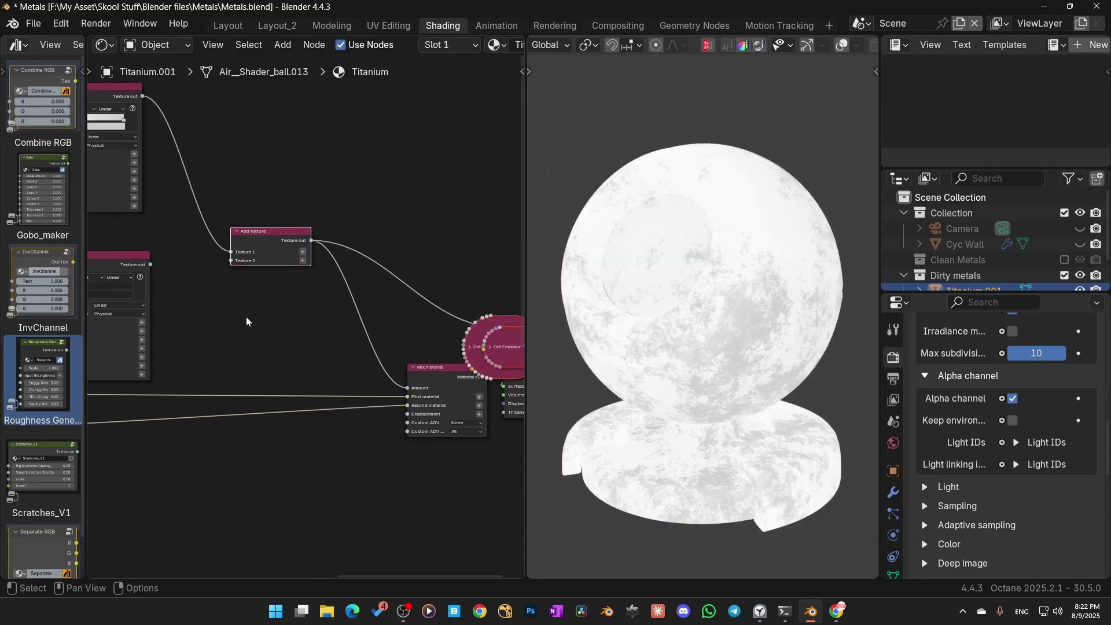
pyautogui.moveTo(226, 264); pyautogui.dragTo(228, 262)
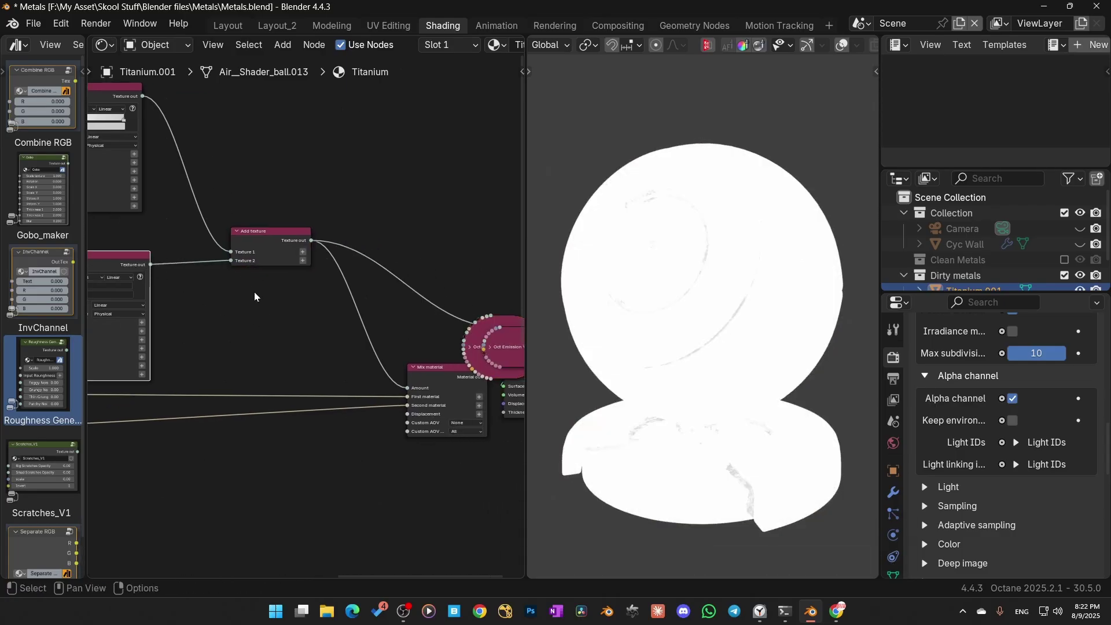
pyautogui.press('x')
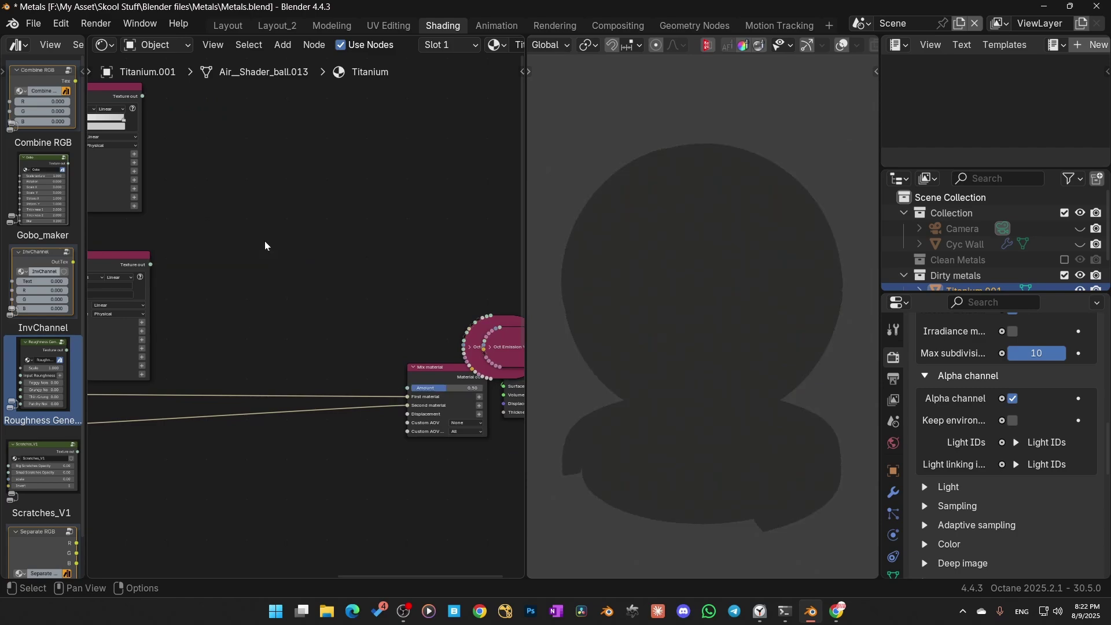
# Combine the dirt and curvature Gradient maps with a Multiply texture, preview the mask, and feed it into the Mix material's Amount.
pyautogui.hotkey('shift', 'a')
pyautogui.moveTo(258, 256)
pyautogui.write('mu')
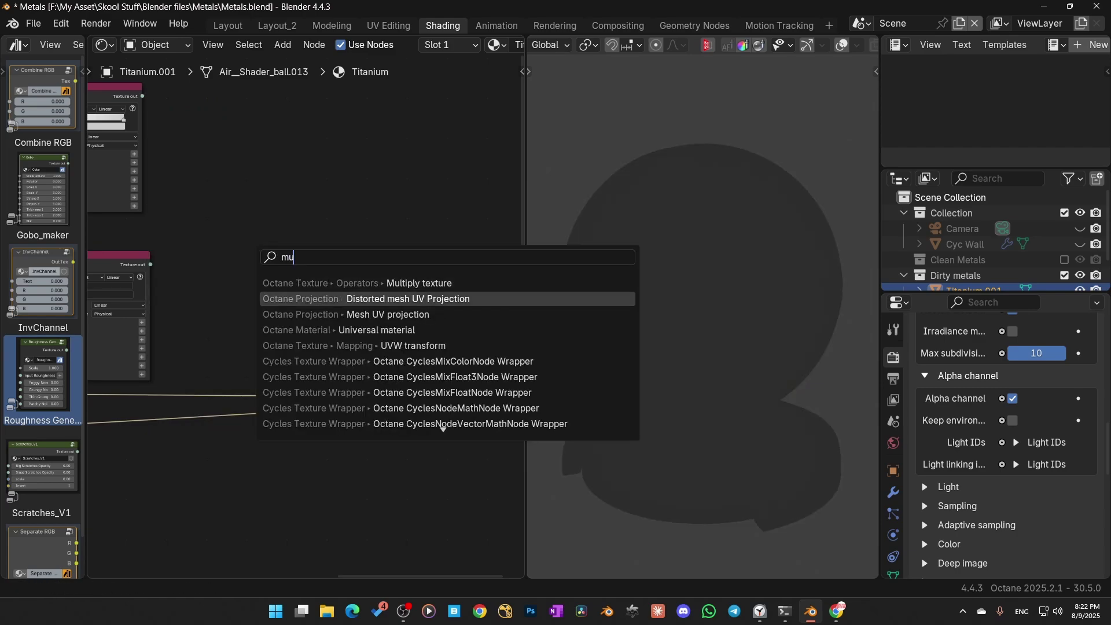
pyautogui.press('Return')
pyautogui.click(251, 207)
pyautogui.keyDown('ctrl'); pyautogui.keyDown('shift'); pyautogui.click(312, 248); pyautogui.keyUp('shift'); pyautogui.keyUp('ctrl')
pyautogui.moveTo(142, 96); pyautogui.dragTo(278, 271)
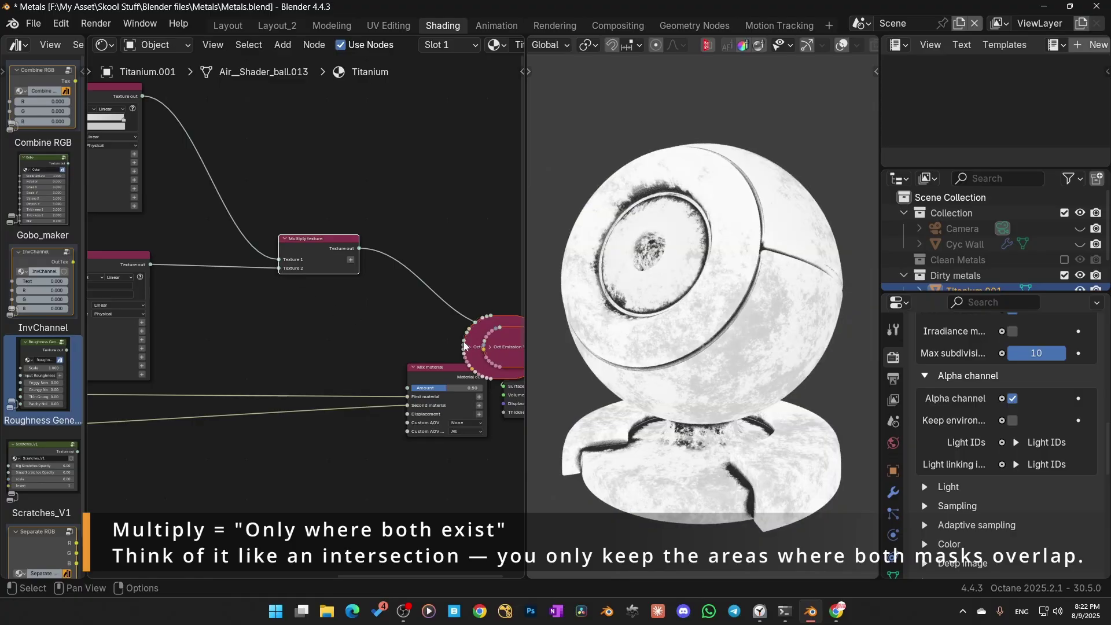
pyautogui.moveTo(790, 384); pyautogui.dragTo(755, 381, button='middle')
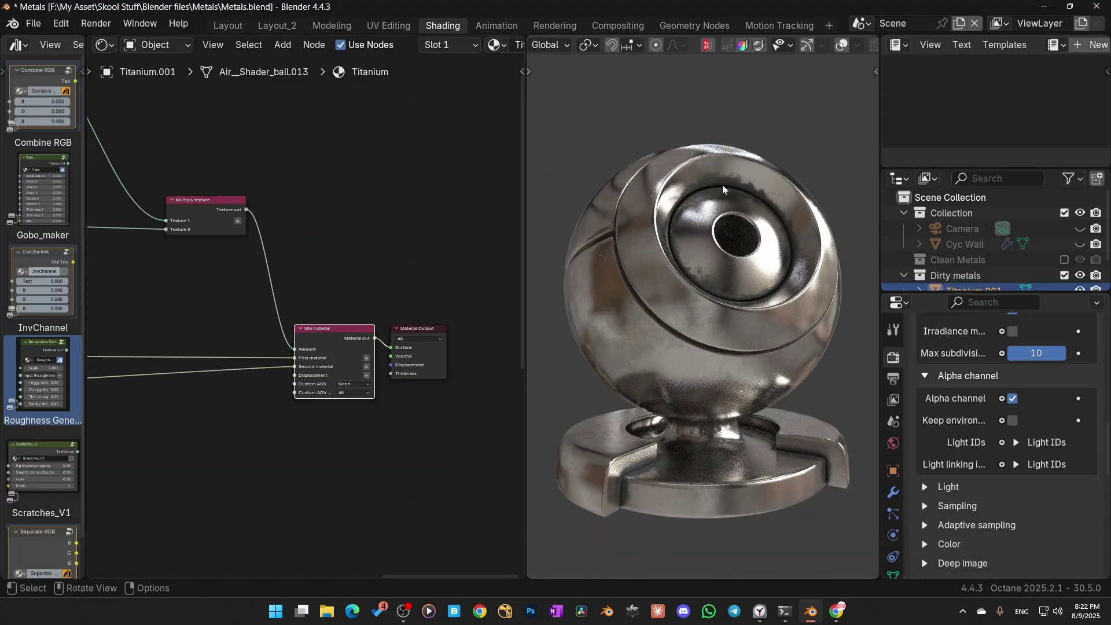
# Save the blend file with the multiplied dirt mask in place.
pyautogui.moveTo(235, 459); pyautogui.dragTo(501, 352, button='middle')
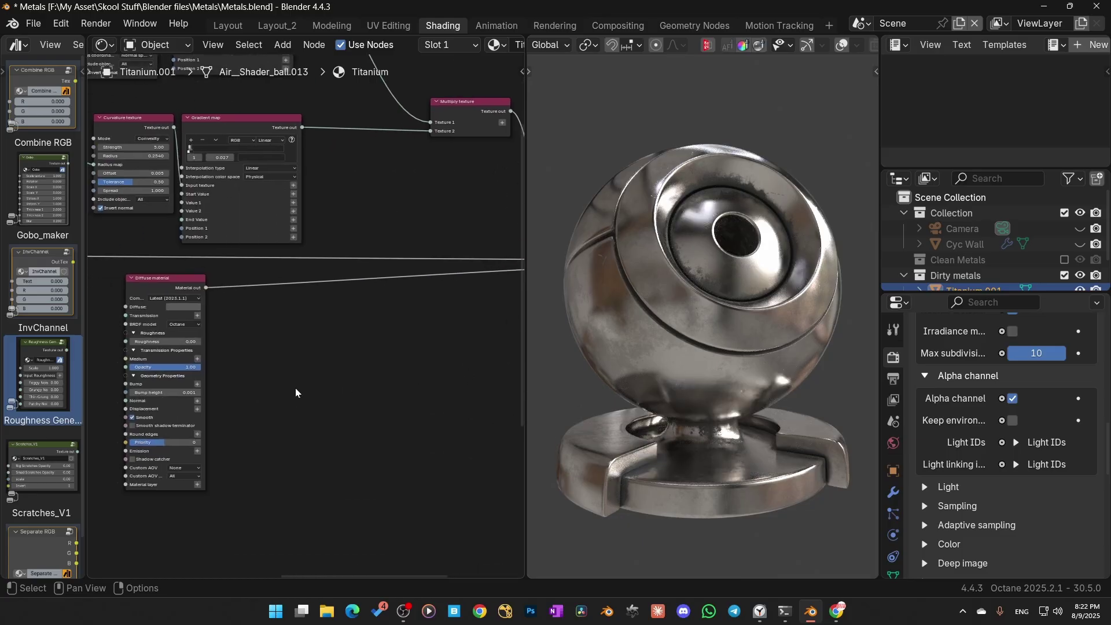
pyautogui.moveTo(263, 388); pyautogui.dragTo(334, 380, button='middle')
pyautogui.hotkey('ctrl', 's')
pyautogui.click(446, 380)
# Brighten stop 1 of the curvature mask's Gradient map to light grey and save the file.
pyautogui.scroll(2, 397, 419)
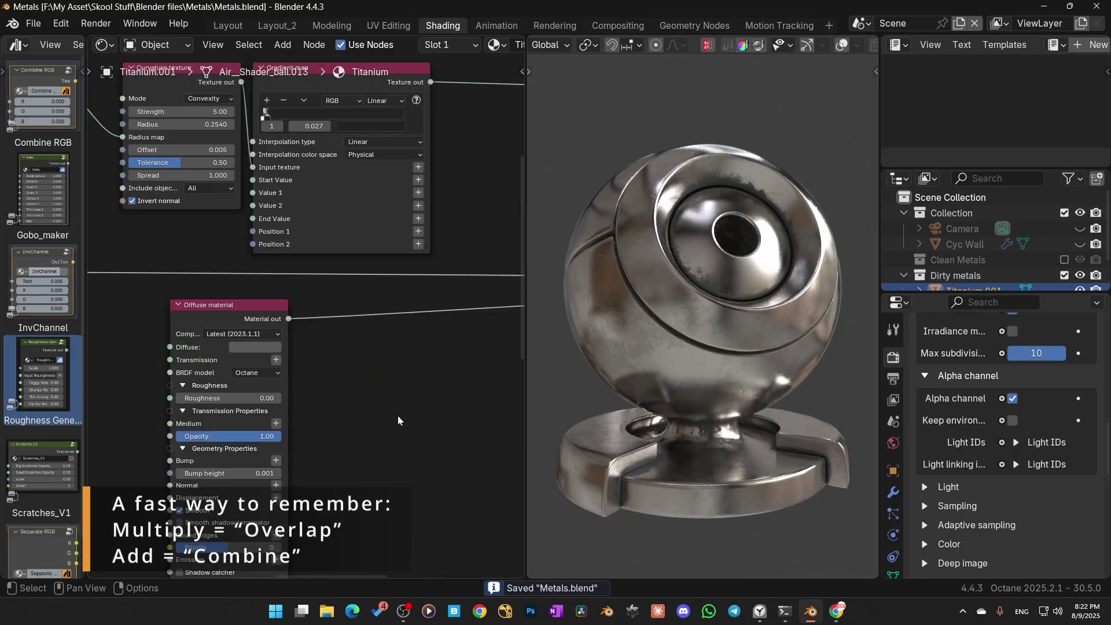
pyautogui.scroll(-5, 380, 418)
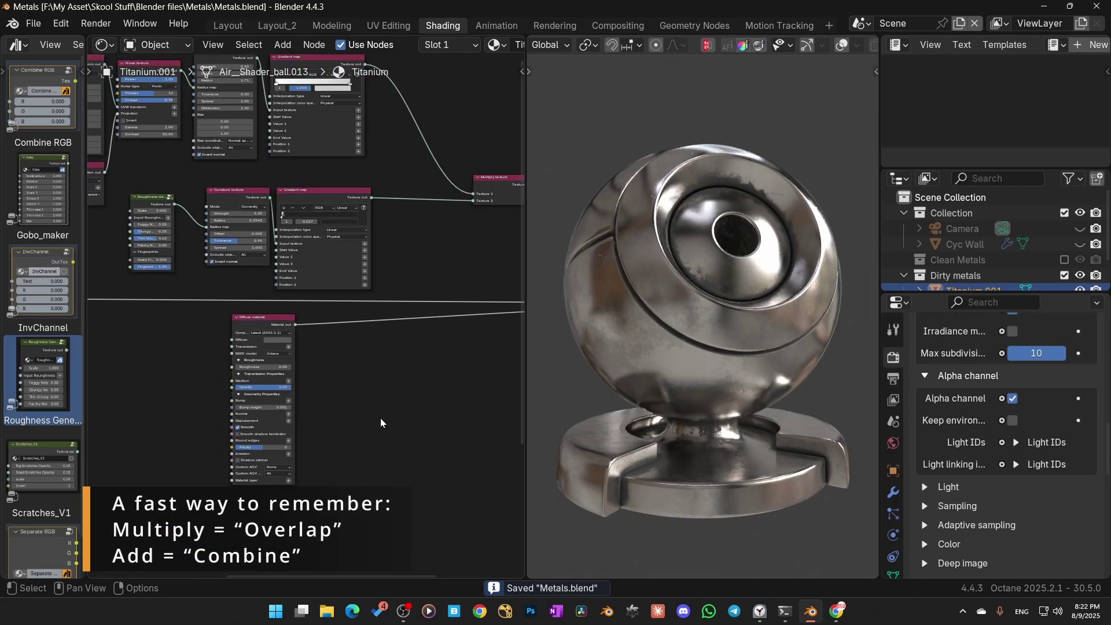
pyautogui.moveTo(380, 417); pyautogui.dragTo(376, 418, button='middle')
pyautogui.scroll(4, 376, 417)
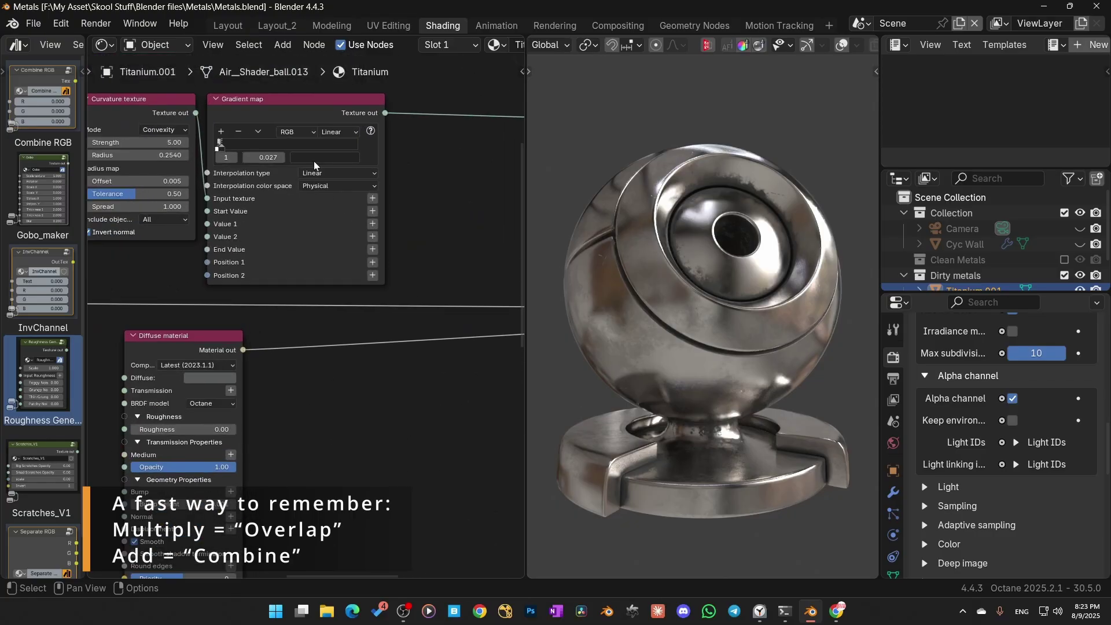
pyautogui.click(328, 159)
pyautogui.moveTo(396, 243); pyautogui.dragTo(397, 198)
pyautogui.moveTo(810, 353); pyautogui.dragTo(702, 360, button='middle')
pyautogui.hotkey('ctrl', 's')
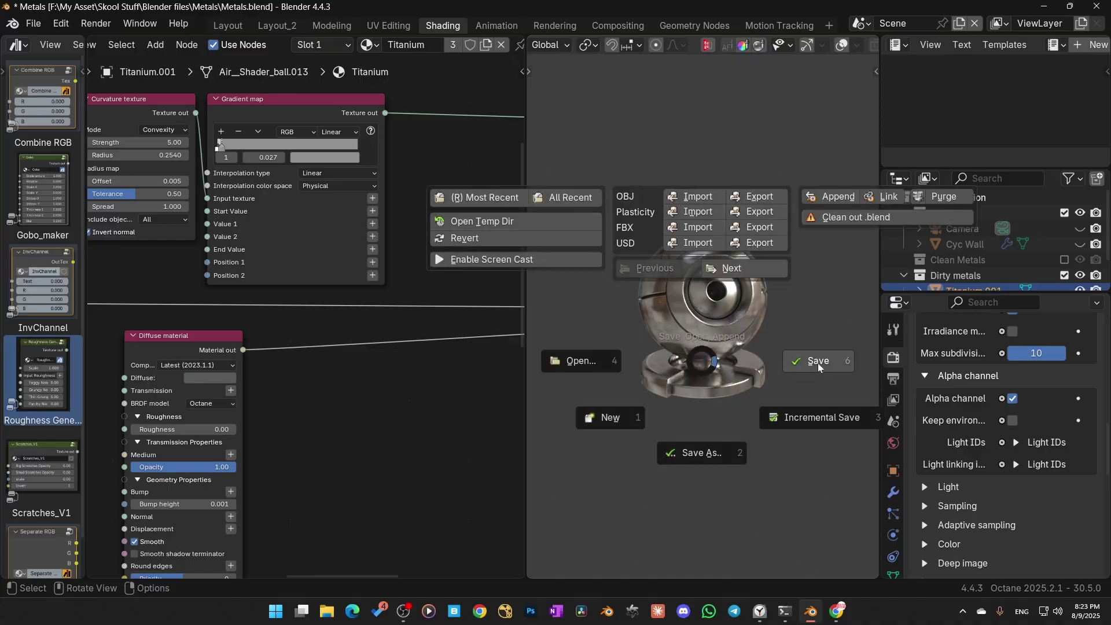
pyautogui.click(817, 363)
# Move the Scratches_V1 and Gradient map bump nodes down and away from the Universal material to free up space.
pyautogui.moveTo(794, 365); pyautogui.dragTo(833, 405, button='middle')
pyautogui.scroll(3, 686, 374)
pyautogui.scroll(-1, 810, 399)
pyautogui.scroll(-12, 374, 429)
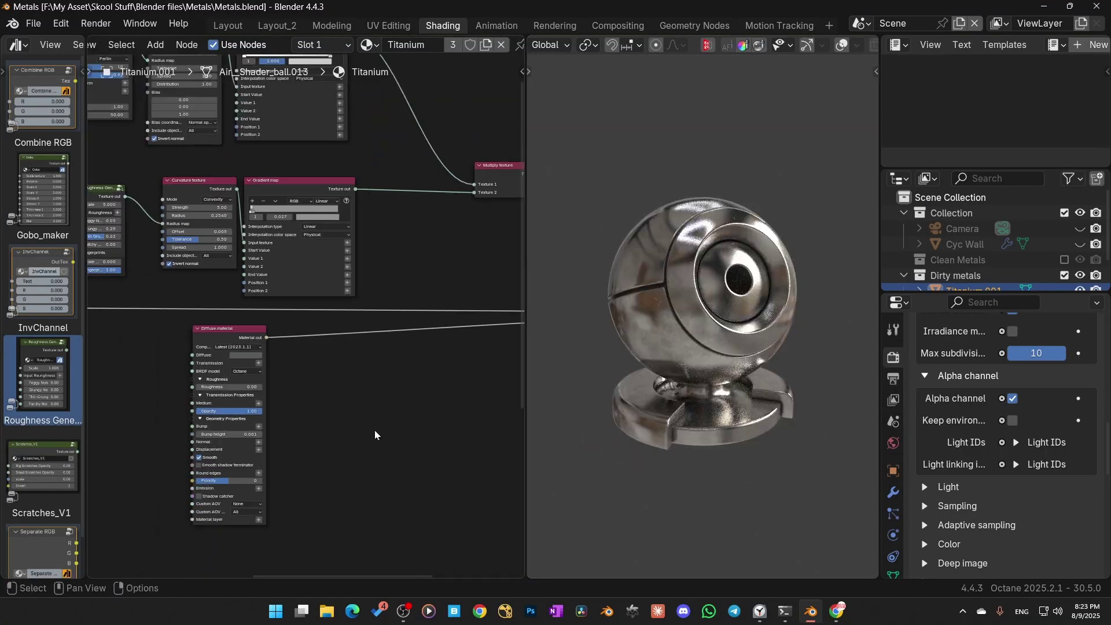
pyautogui.scroll(-8, 356, 428)
pyautogui.moveTo(297, 419); pyautogui.dragTo(384, 369, button='middle')
pyautogui.moveTo(392, 414); pyautogui.dragTo(450, 378, button='middle')
pyautogui.scroll(8, 366, 448)
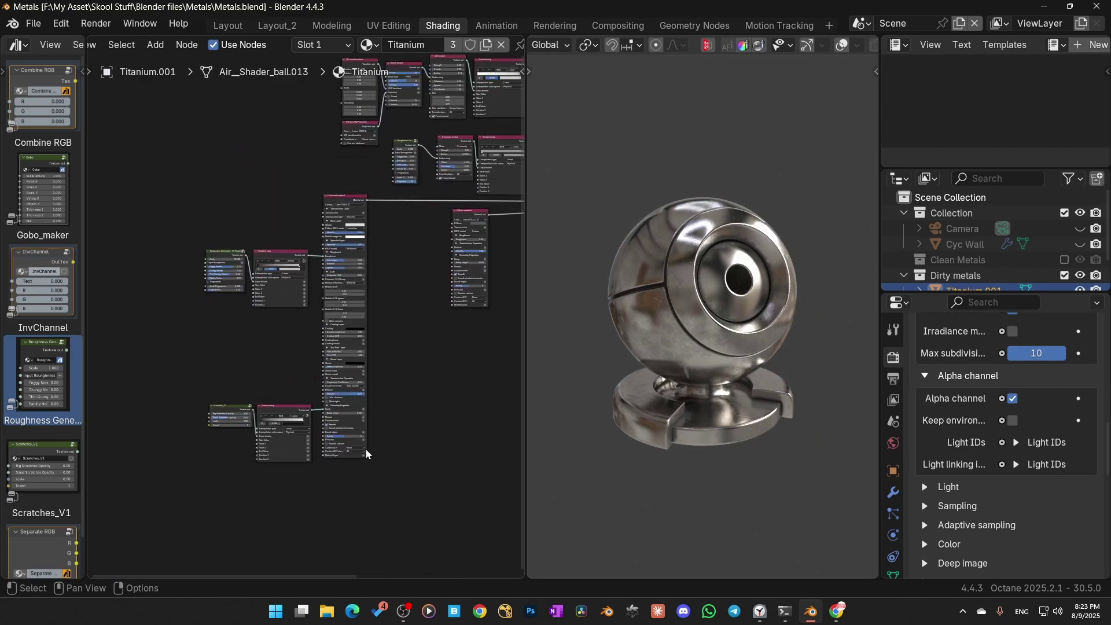
pyautogui.moveTo(271, 409); pyautogui.dragTo(280, 305, button='middle')
pyautogui.scroll(3, 289, 318)
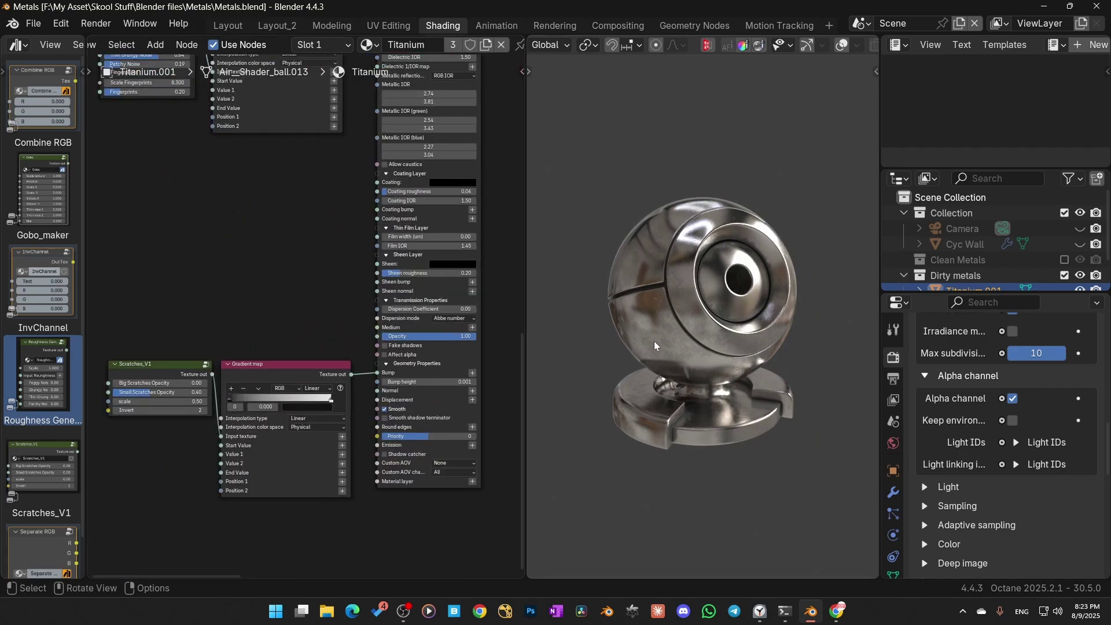
pyautogui.moveTo(654, 345); pyautogui.dragTo(668, 306, button='middle')
pyautogui.moveTo(255, 519); pyautogui.dragTo(275, 444, button='middle')
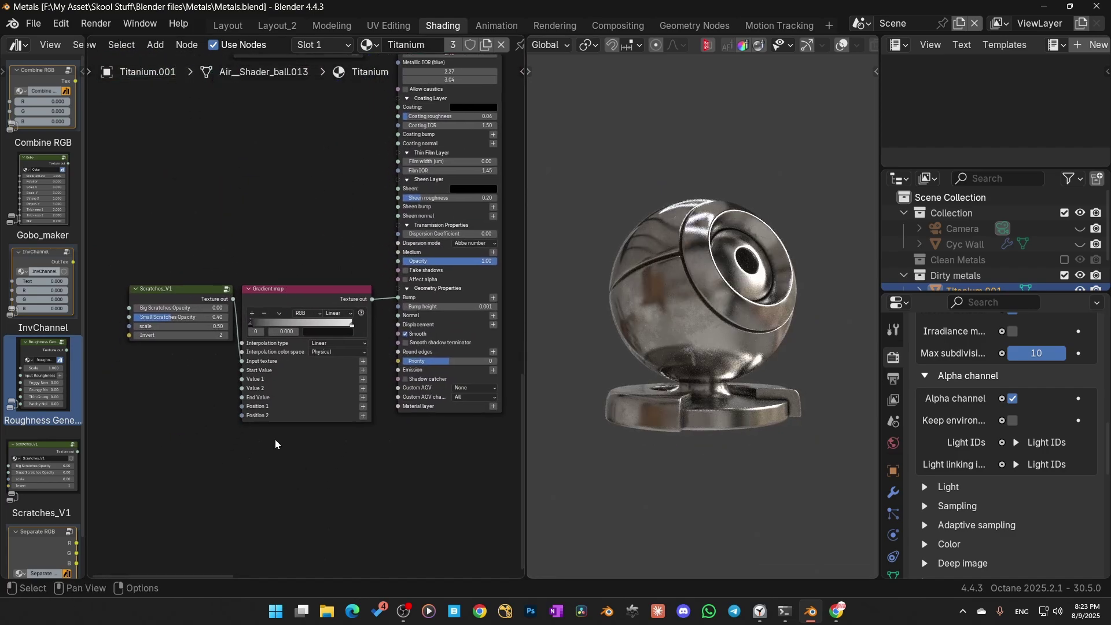
pyautogui.scroll(2, 275, 444)
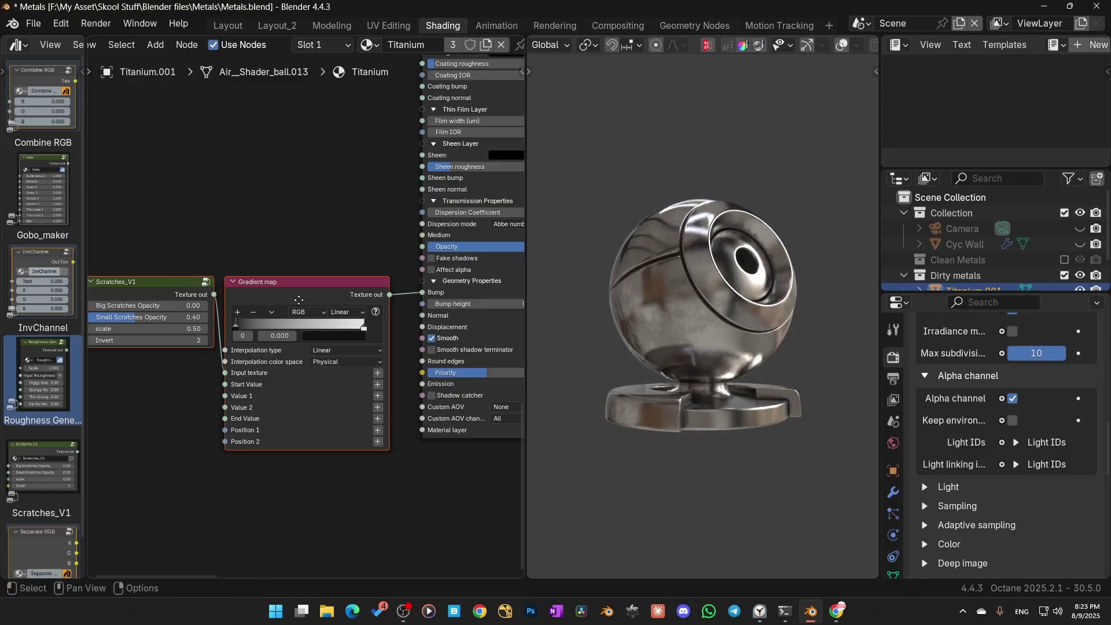
pyautogui.moveTo(299, 300); pyautogui.dragTo(211, 410)
pyautogui.moveTo(208, 324); pyautogui.dragTo(319, 367, button='middle')
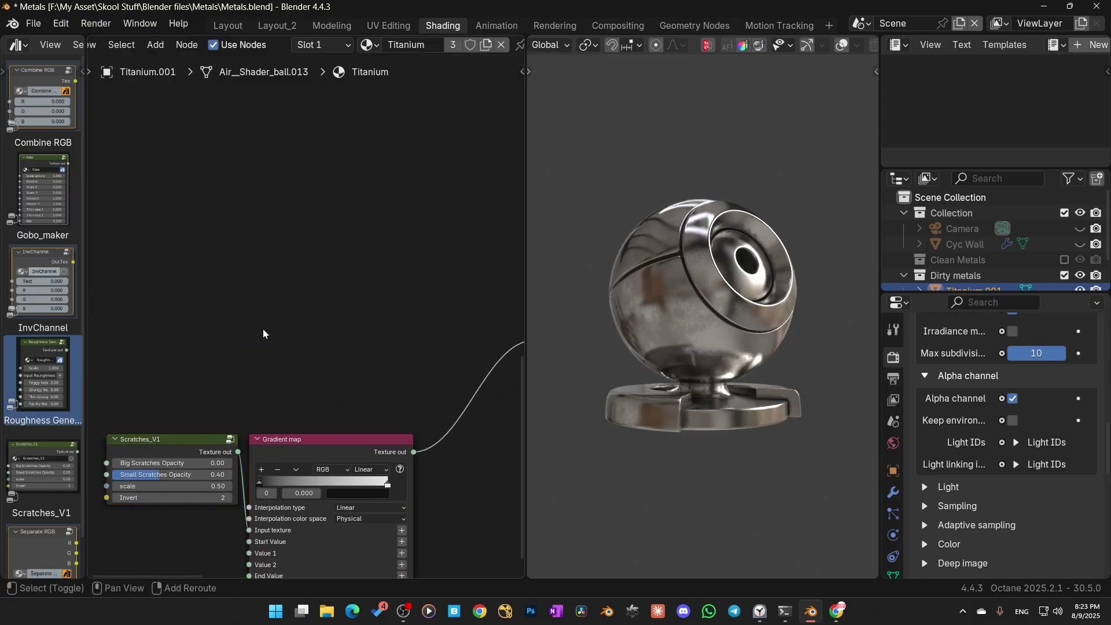
# Add a Noise texture above the scratches nodes, wire it into the Universal material's Bump, and preview the noise.
pyautogui.hotkey('shift', 'a')
pyautogui.write('no')
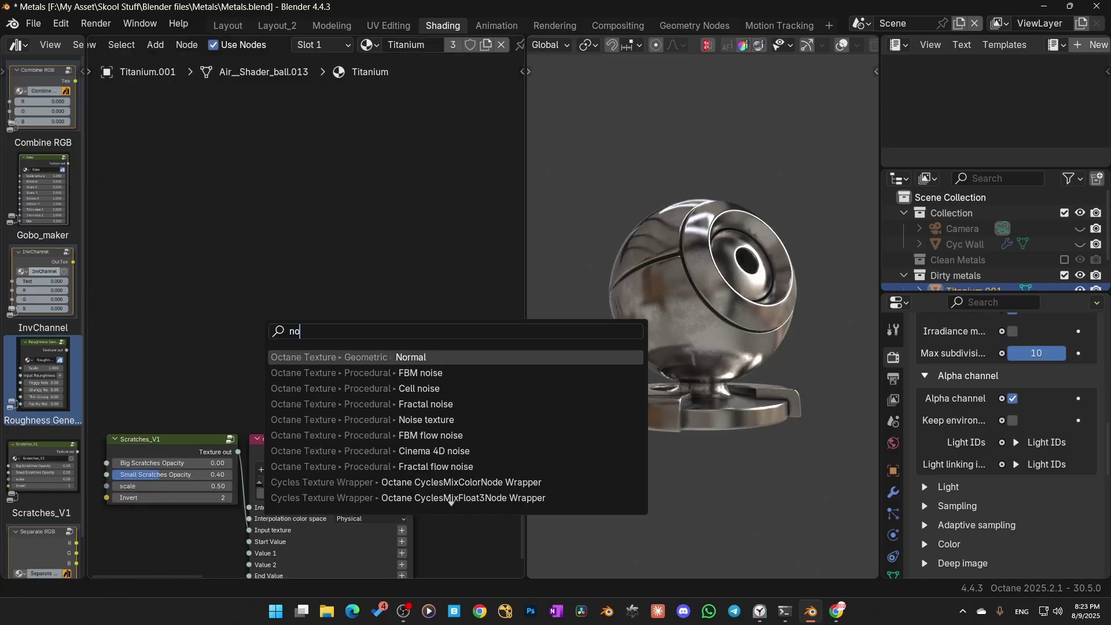
pyautogui.click(427, 419)
pyautogui.click(321, 297)
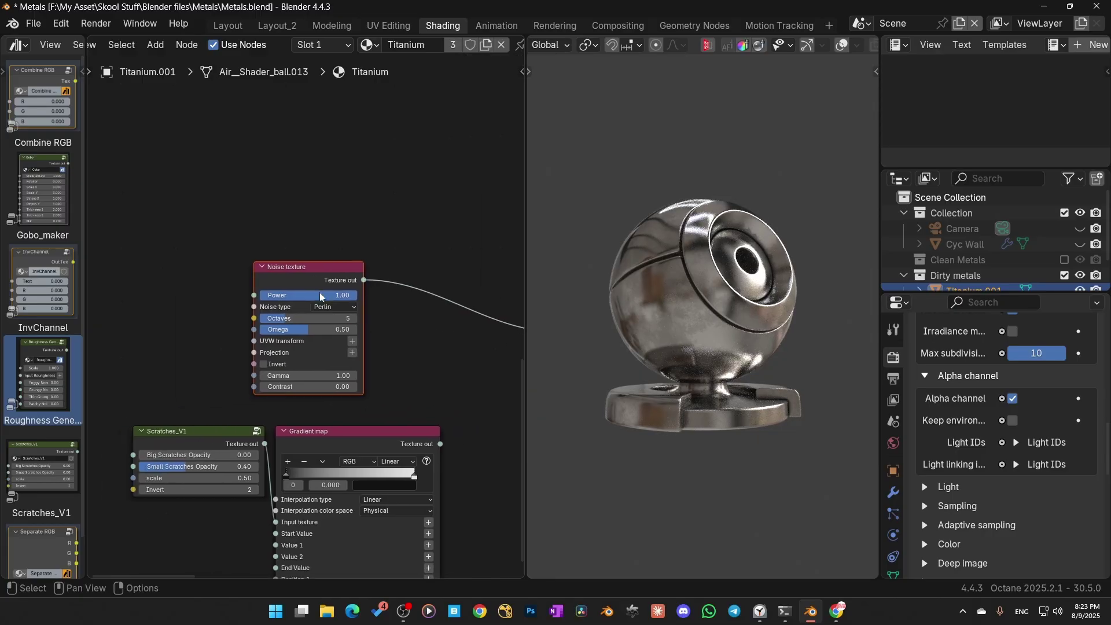
pyautogui.keyDown('ctrl'); pyautogui.keyDown('shift'); pyautogui.click(315, 282); pyautogui.keyUp('shift'); pyautogui.keyUp('ctrl')
pyautogui.moveTo(373, 363); pyautogui.dragTo(452, 355, button='middle')
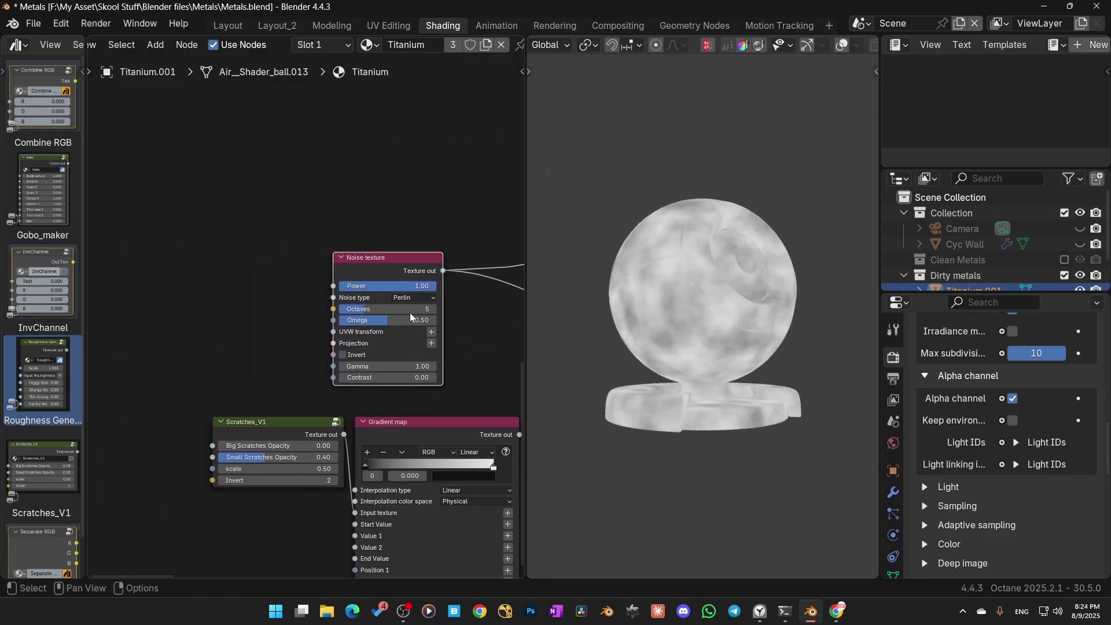
# Give the Noise texture 3D transformation and XYZ to UVW Projection nodes, with Scale 5 and noise Contrast 50.
pyautogui.hotkey('ctrl', 't')
pyautogui.moveTo(285, 230); pyautogui.dragTo(279, 180)
pyautogui.press('s')
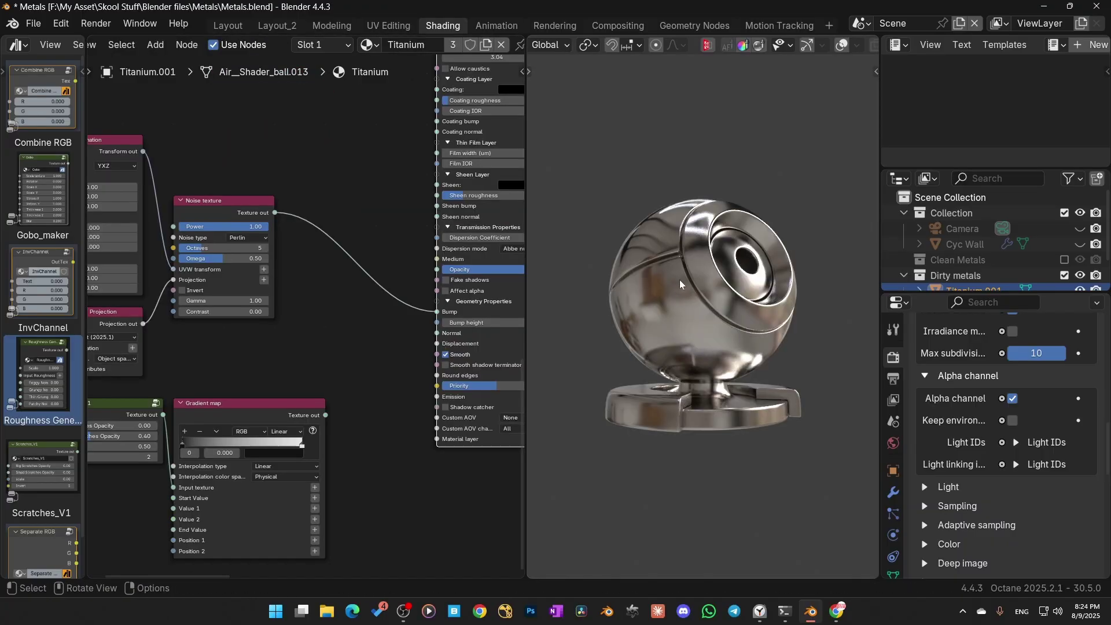
pyautogui.moveTo(679, 279); pyautogui.dragTo(740, 322, button='middle')
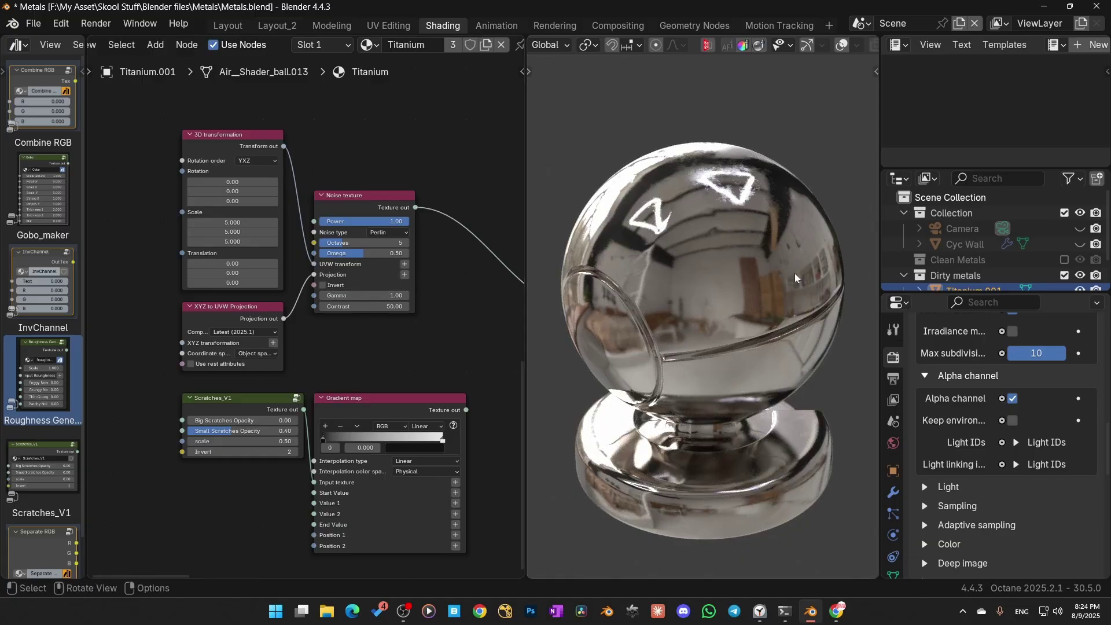
# Refine the bump noise to Scale 2, Omega 0.37, Gamma 0.88 and Contrast 10.
pyautogui.moveTo(364, 295)
pyautogui.mouseDown()
pyautogui.moveTo(348, 295)
pyautogui.moveTo(372, 295)
pyautogui.moveTo(357, 295)
pyautogui.mouseUp()
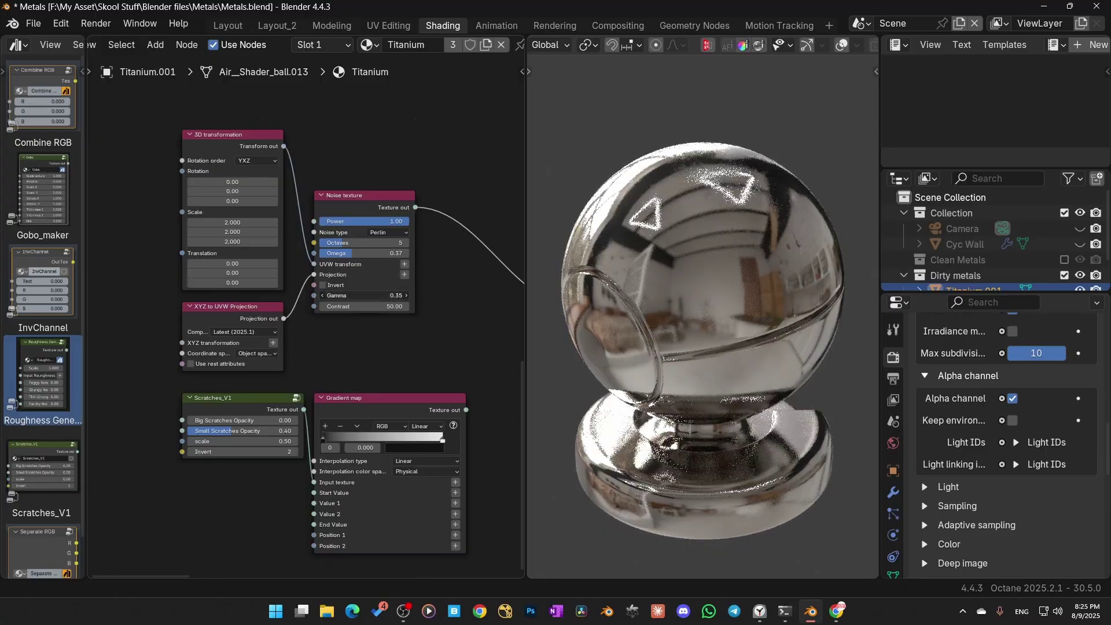
pyautogui.moveTo(405, 307); pyautogui.dragTo(393, 306)
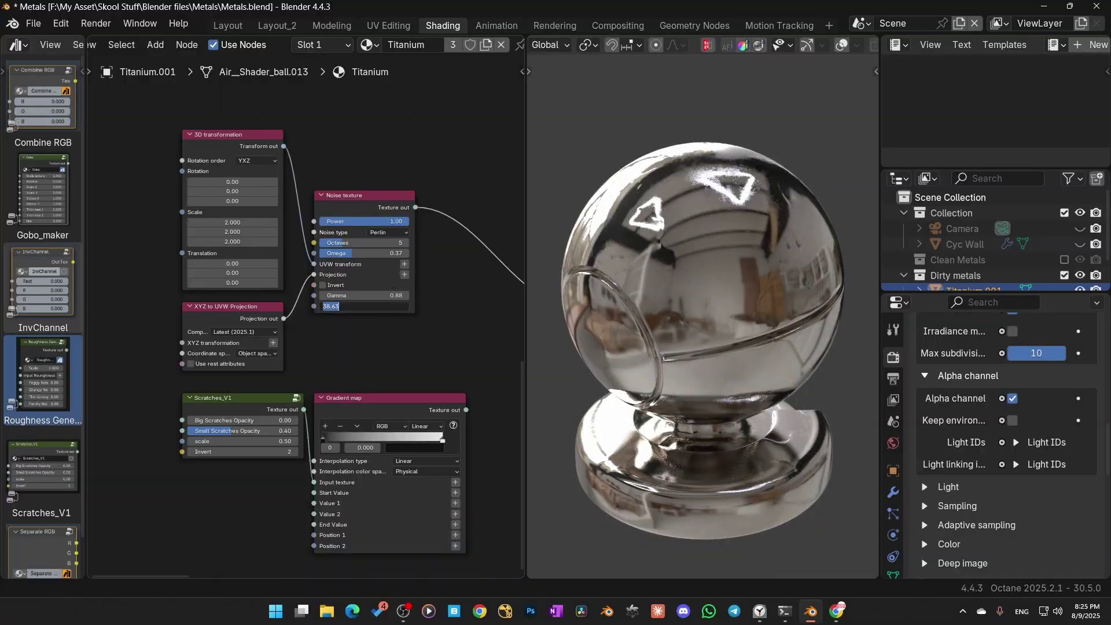
pyautogui.write('10')
pyautogui.press('Return')
pyautogui.moveTo(683, 286); pyautogui.dragTo(653, 289, button='middle')
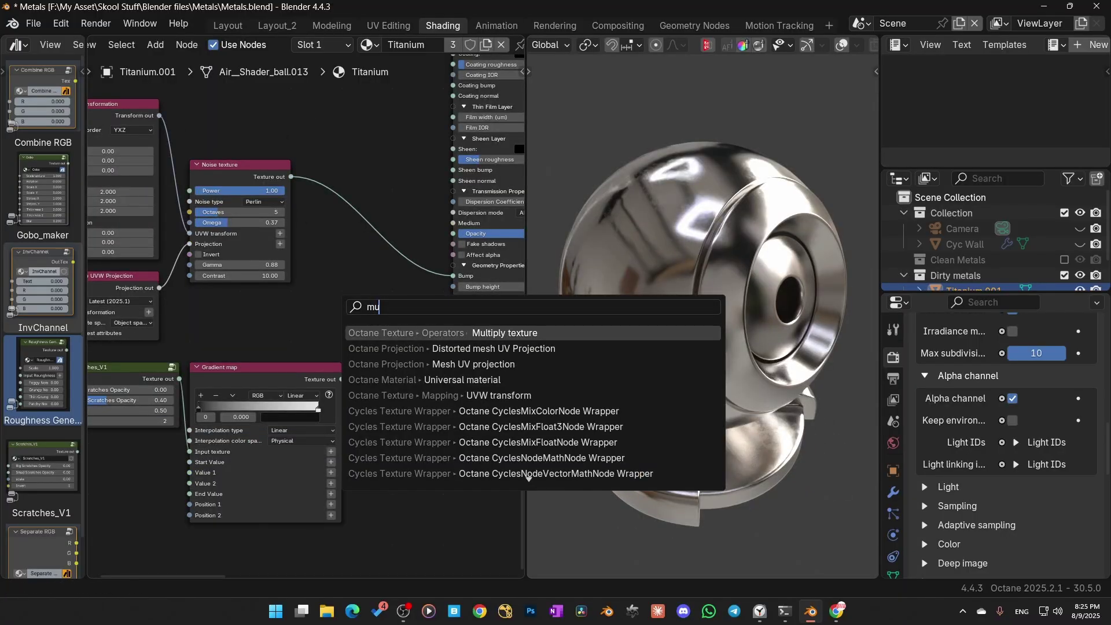
# Try combining the Noise texture and the scratches Gradient map through a Multiply texture for the Bump input.
pyautogui.press('Return')
pyautogui.click(365, 398)
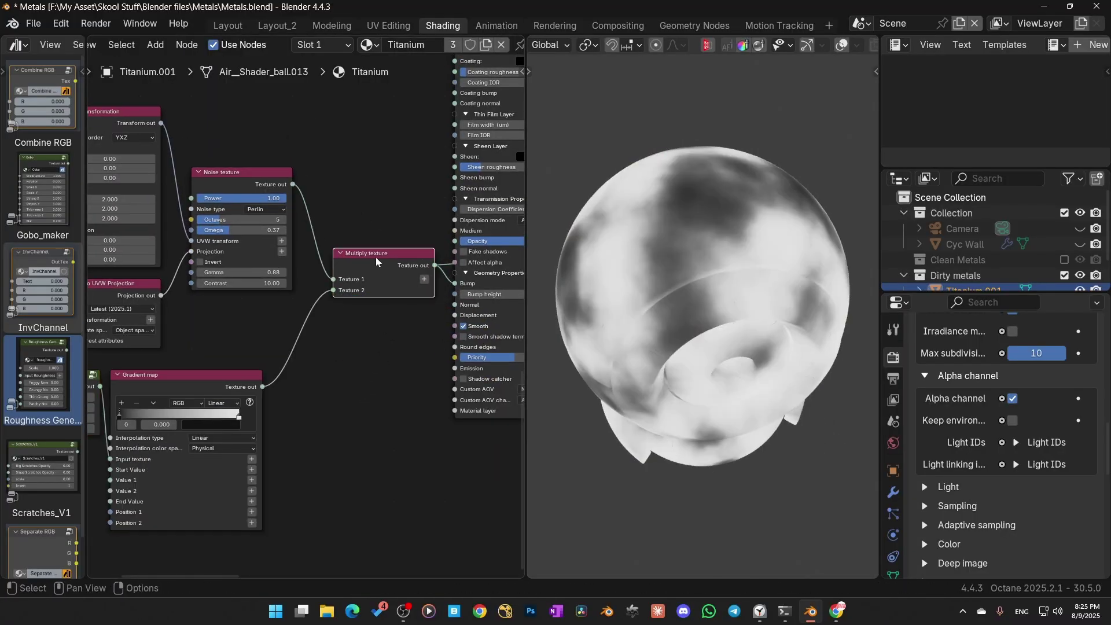
pyautogui.press('x')
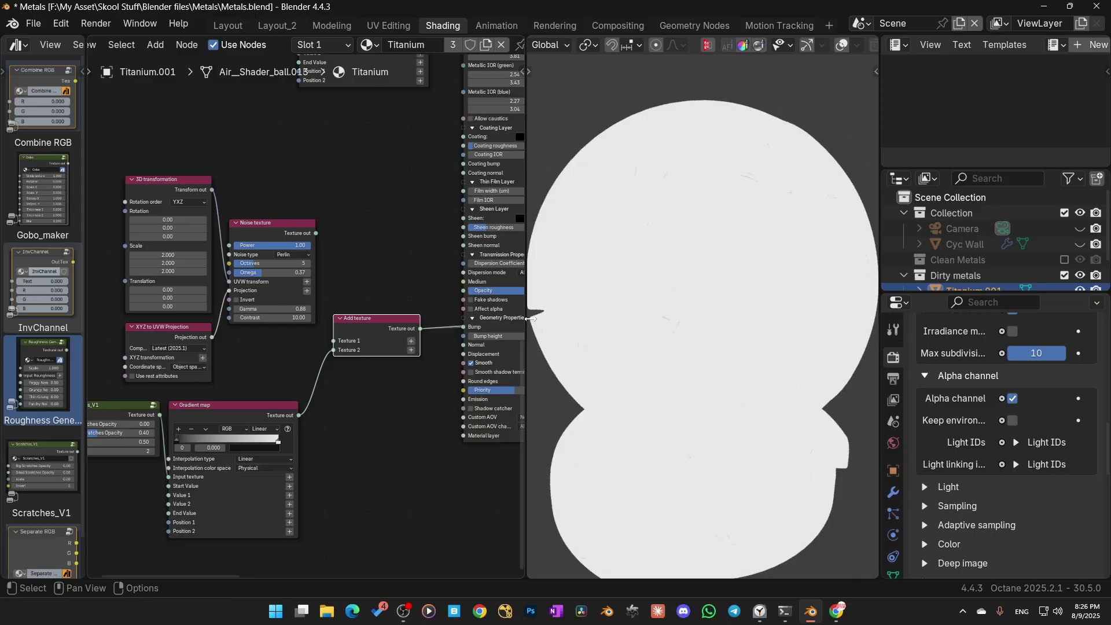
# Combine the Noise texture and scratches Gradient map in an Add texture feeding Bump, and preview the Universal material.
pyautogui.scroll(1, 634, 362)
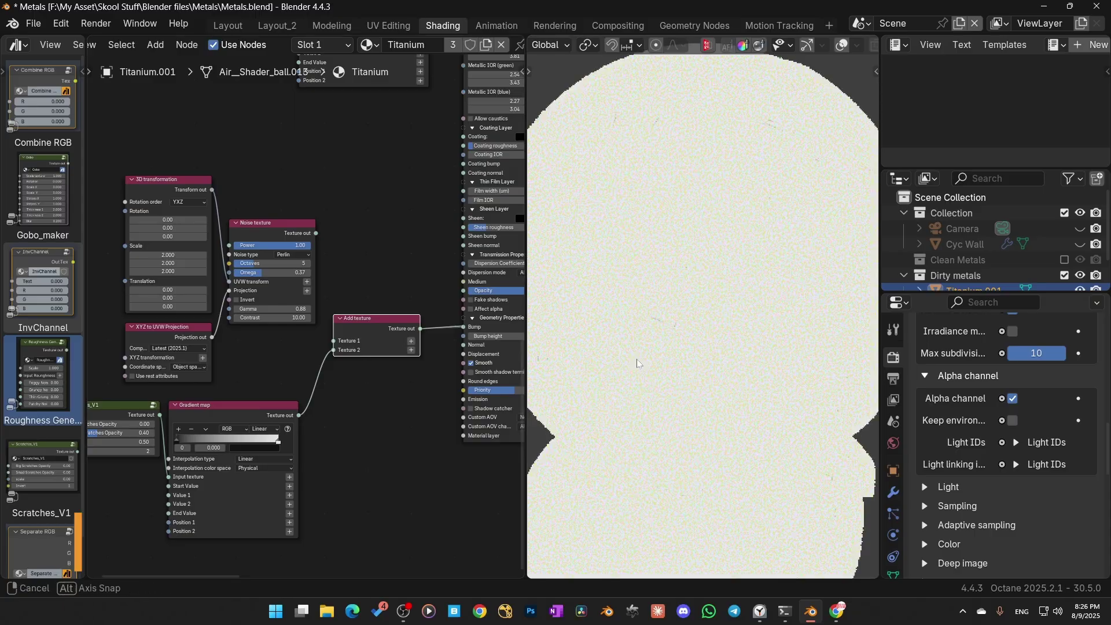
pyautogui.moveTo(316, 234); pyautogui.dragTo(332, 340)
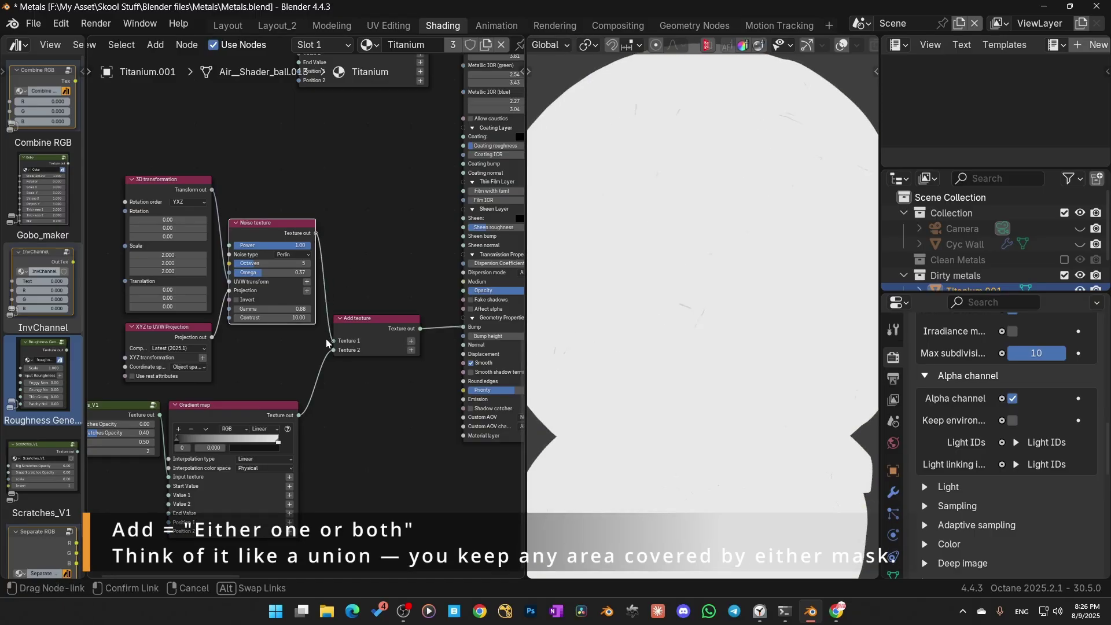
pyautogui.moveTo(415, 422); pyautogui.dragTo(380, 432, button='middle')
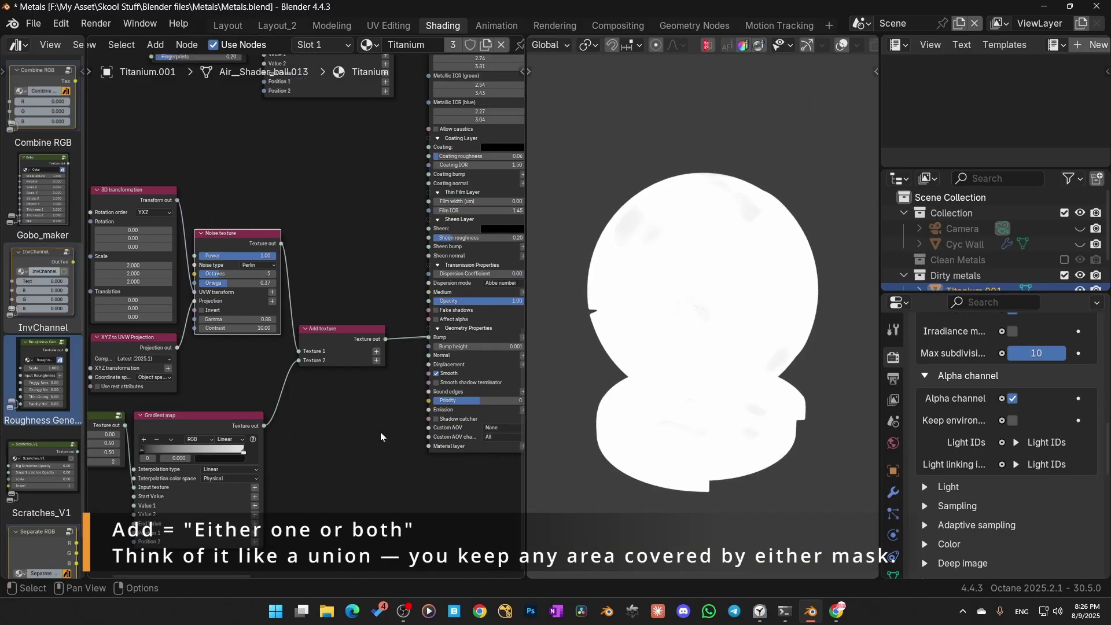
pyautogui.keyDown('ctrl'); pyautogui.keyDown('shift'); pyautogui.click(463, 376); pyautogui.keyUp('shift'); pyautogui.keyUp('ctrl')
pyautogui.moveTo(641, 231); pyautogui.dragTo(746, 330, button='middle')
pyautogui.scroll(1, 696, 369)
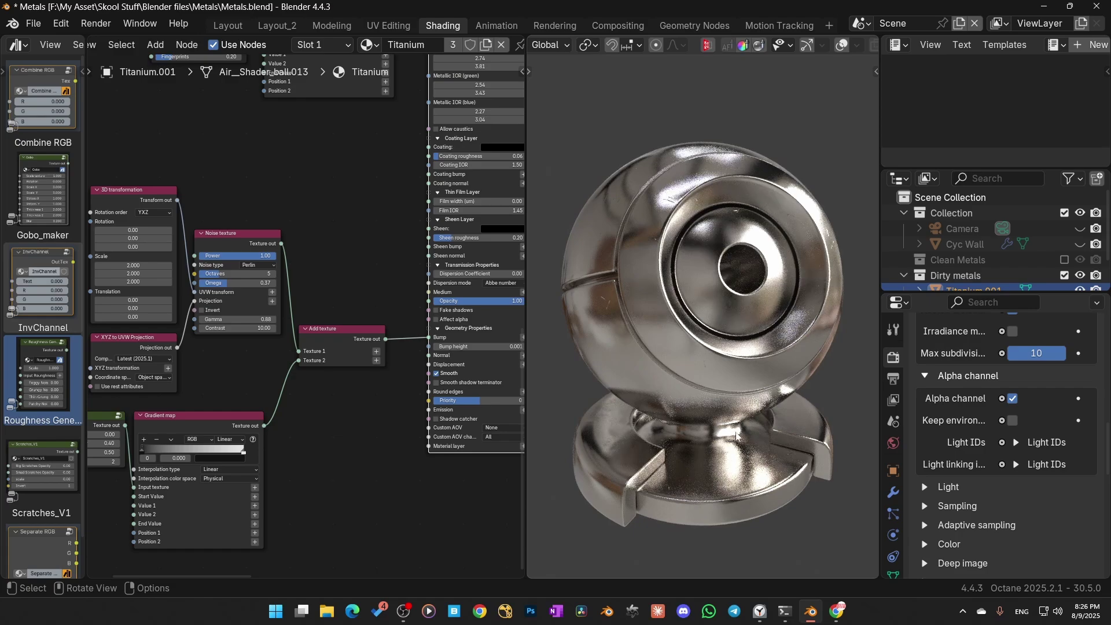
# Inspect the dirt and curvature mask nodes and the shader ball from several angles, and save the file.
pyautogui.scroll(-4, 344, 213)
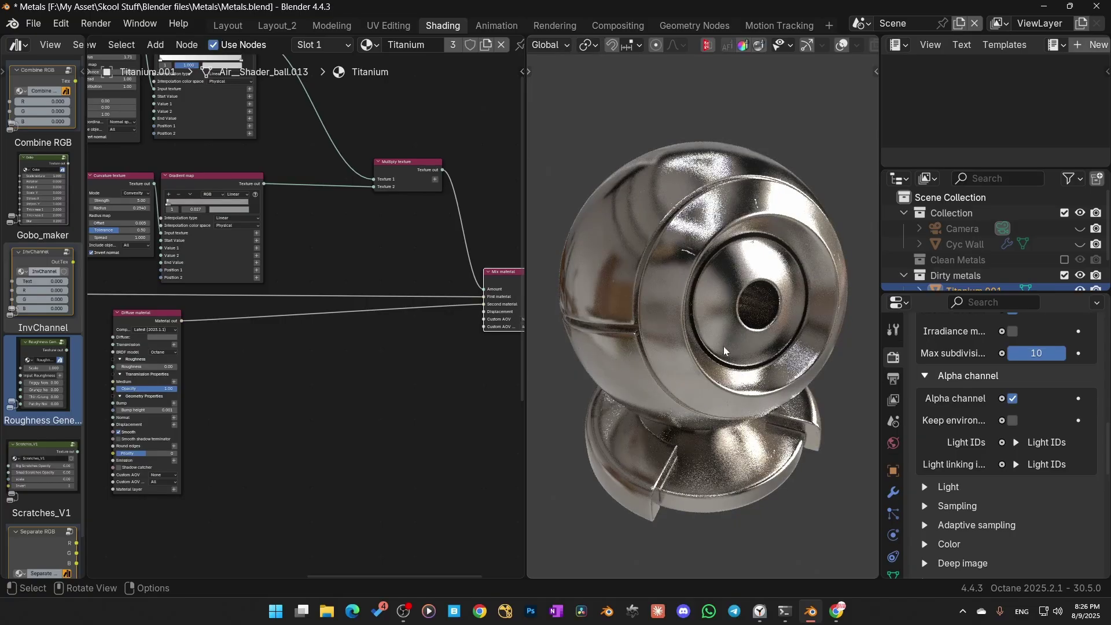
pyautogui.moveTo(724, 346); pyautogui.dragTo(727, 250, button='middle')
pyautogui.scroll(5, 411, 467)
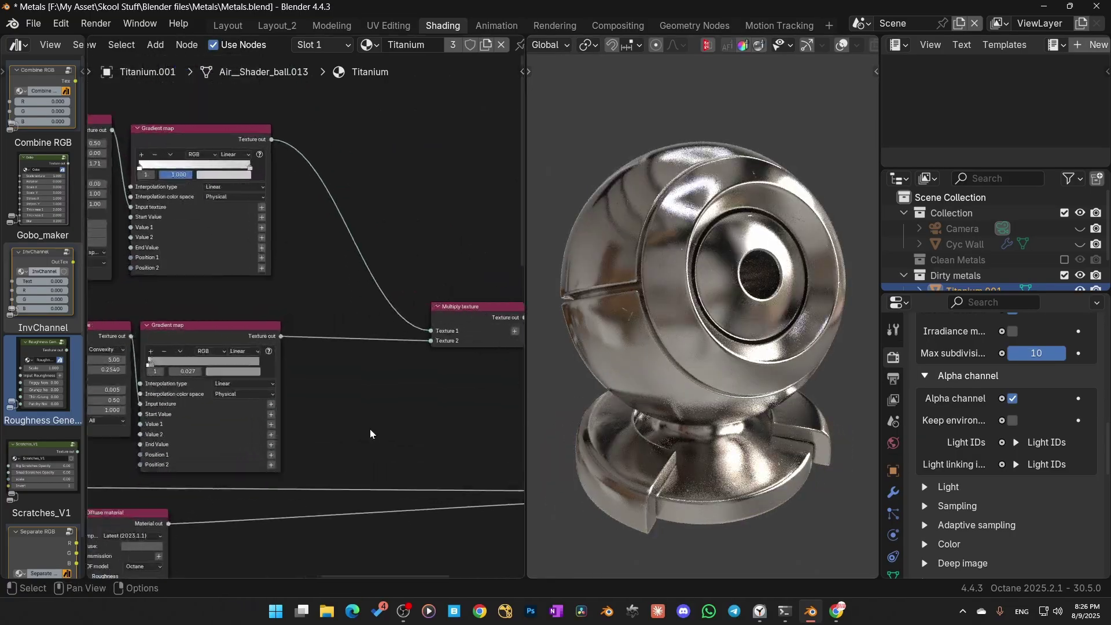
pyautogui.moveTo(366, 447); pyautogui.dragTo(427, 337, button='middle')
pyautogui.click(280, 270)
pyautogui.moveTo(348, 131); pyautogui.dragTo(347, 132)
pyautogui.moveTo(754, 317); pyautogui.dragTo(694, 296, button='middle')
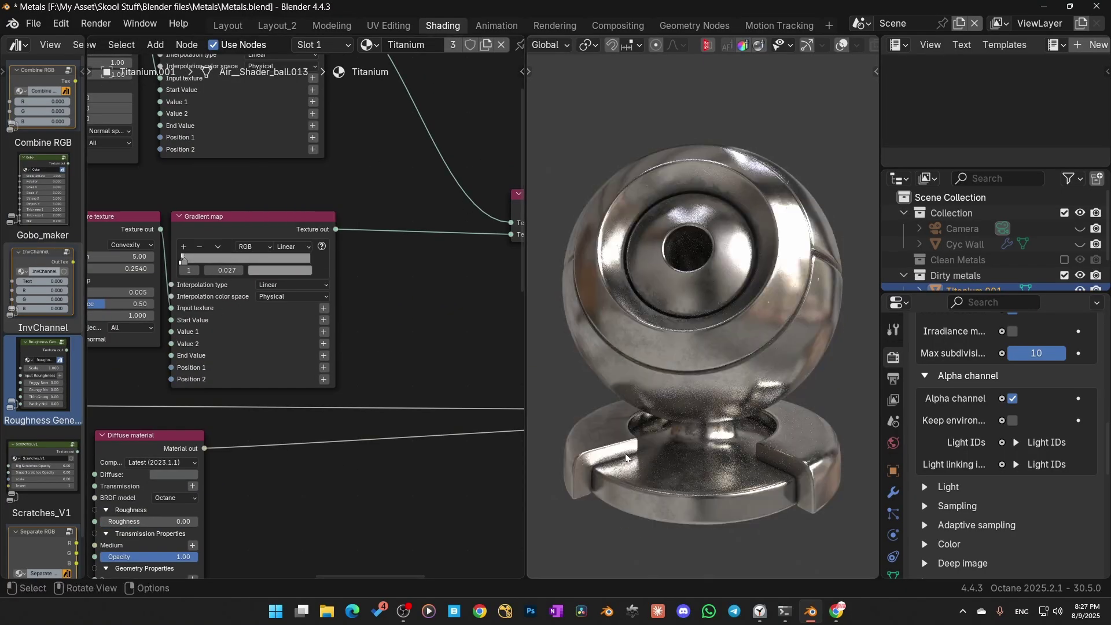
pyautogui.hotkey('ctrl', 's')
pyautogui.moveTo(793, 294); pyautogui.dragTo(727, 411, button='middle')
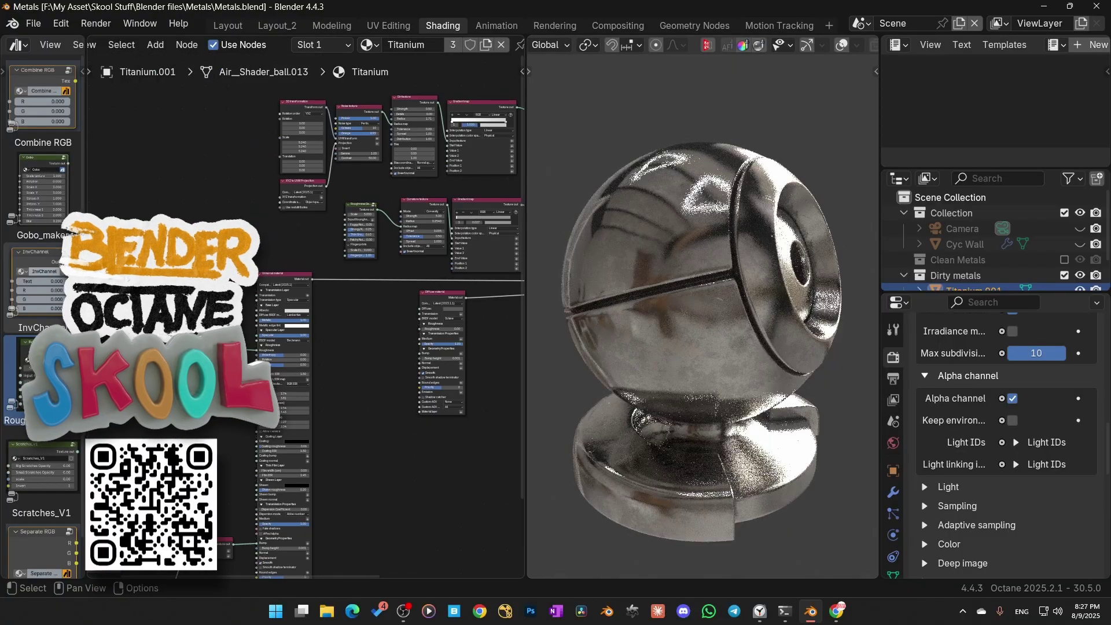
# Set the Roughness Generator's Fingerprints amount to 0.33 and check the shader ball from several angles.
pyautogui.moveTo(298, 452); pyautogui.dragTo(364, 441, button='middle')
pyautogui.scroll(2, 267, 310)
pyautogui.scroll(2, 267, 310)
pyautogui.scroll(3, 286, 298)
pyautogui.moveTo(287, 298); pyautogui.dragTo(307, 358, button='middle')
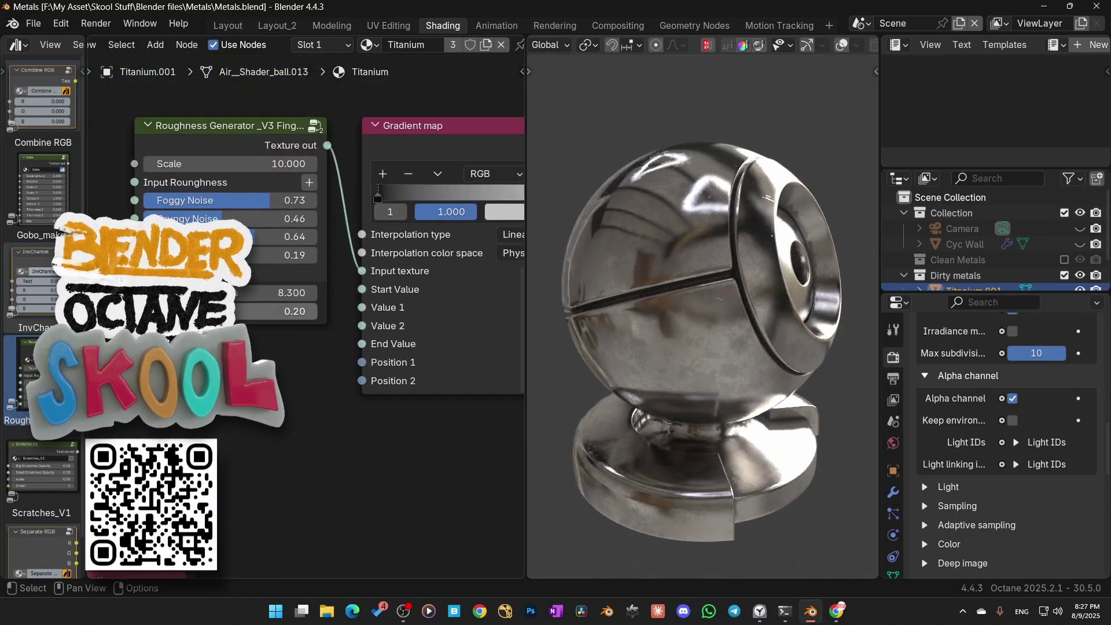
pyautogui.moveTo(180, 311); pyautogui.dragTo(187, 311)
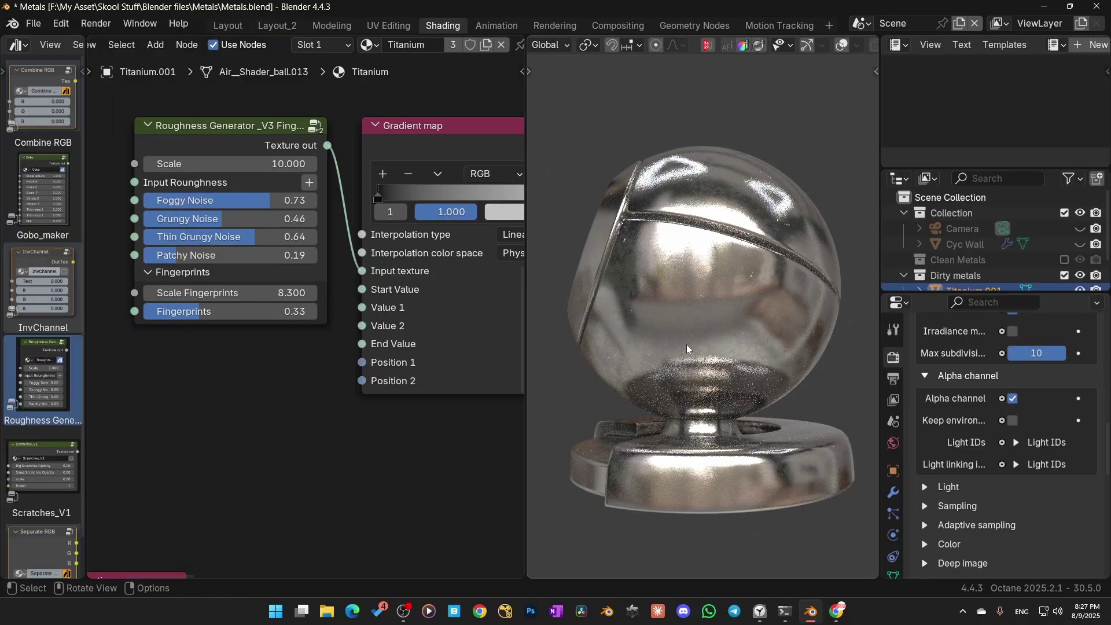
pyautogui.moveTo(687, 349); pyautogui.dragTo(723, 353, button='middle')
pyautogui.scroll(-2, 258, 338)
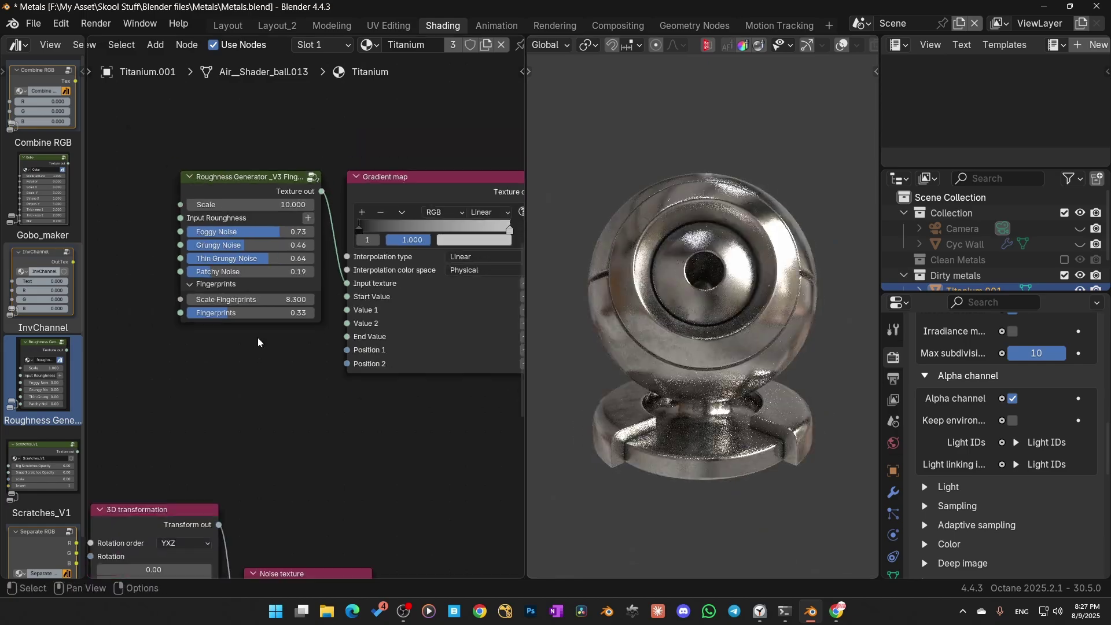
pyautogui.scroll(-4, 254, 351)
pyautogui.moveTo(409, 379); pyautogui.dragTo(355, 385, button='middle')
pyautogui.moveTo(788, 387); pyautogui.dragTo(731, 390, button='middle')
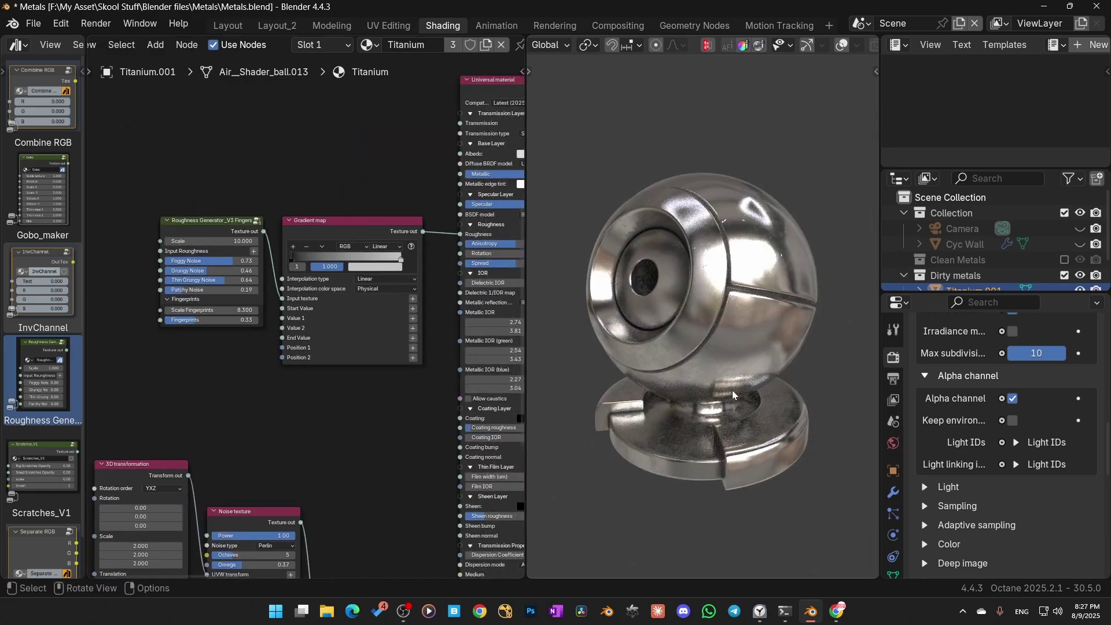
# Enlarge the node editor and enclose the dirt mask, Diffuse and Mix material nodes in a light grey frame labelled "dirt", label size 64.
pyautogui.scroll(-3, 276, 408)
pyautogui.hotkey('ctrl', 'space')
pyautogui.scroll(1, 494, 423)
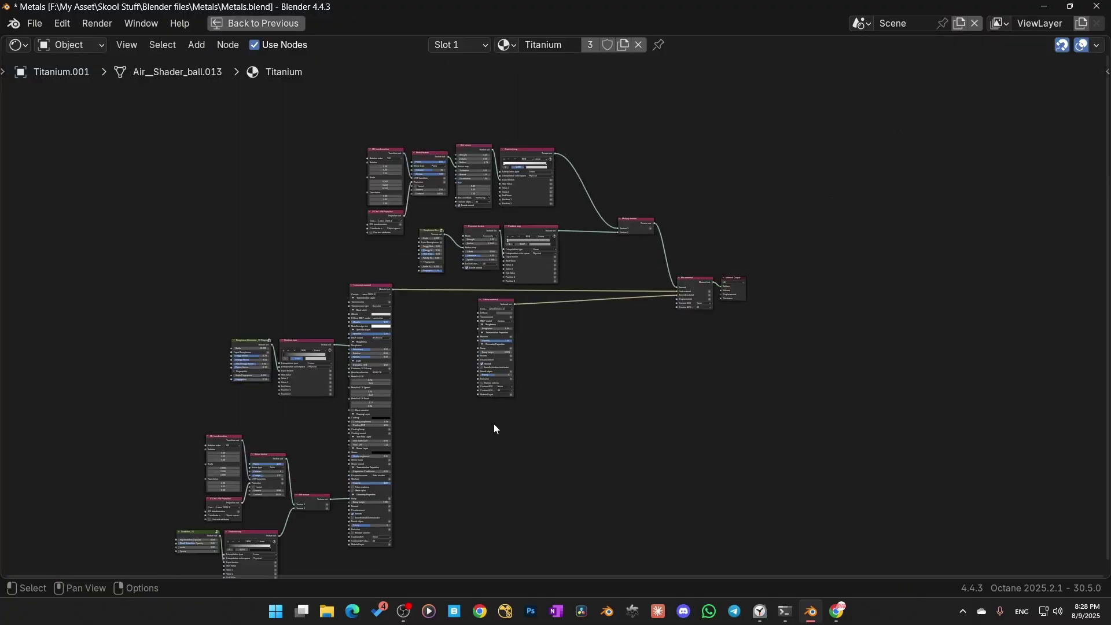
pyautogui.scroll(4, 491, 484)
pyautogui.moveTo(99, 86); pyautogui.dragTo(790, 364)
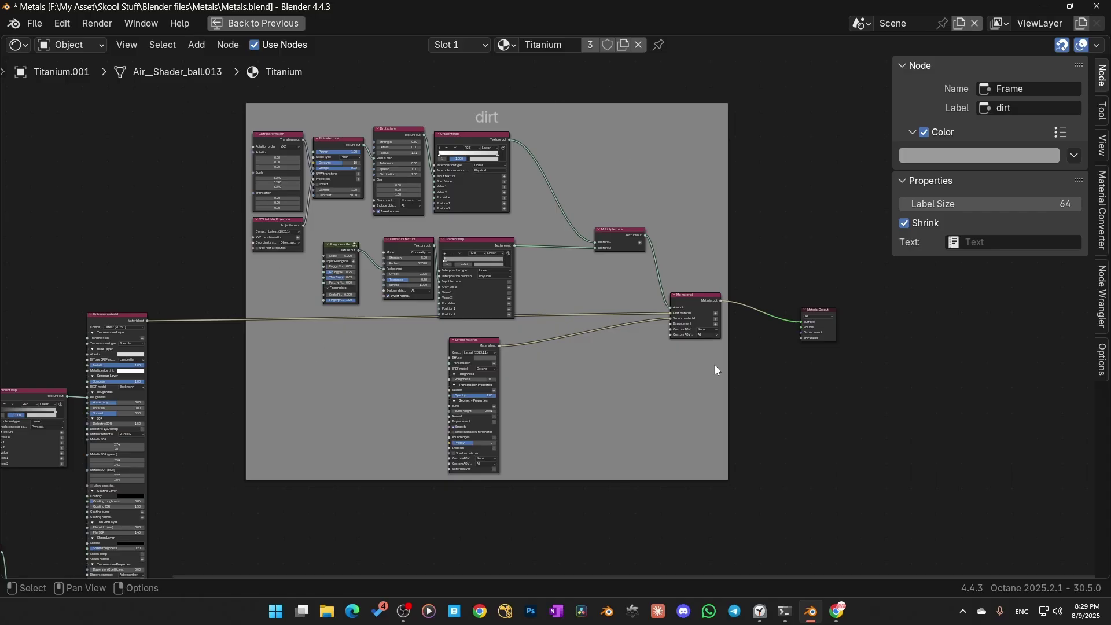
# Select the roughness and bump texture nodes feeding the Universal material.
pyautogui.moveTo(871, 371); pyautogui.dragTo(357, 338, button='middle')
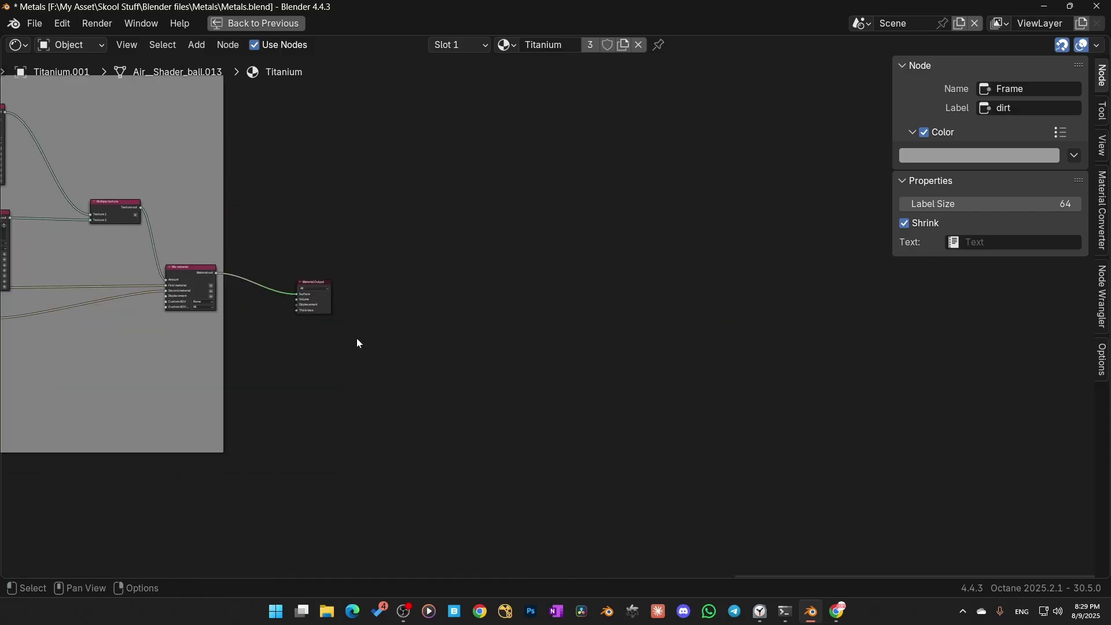
pyautogui.moveTo(604, 383); pyautogui.dragTo(905, 422, button='middle')
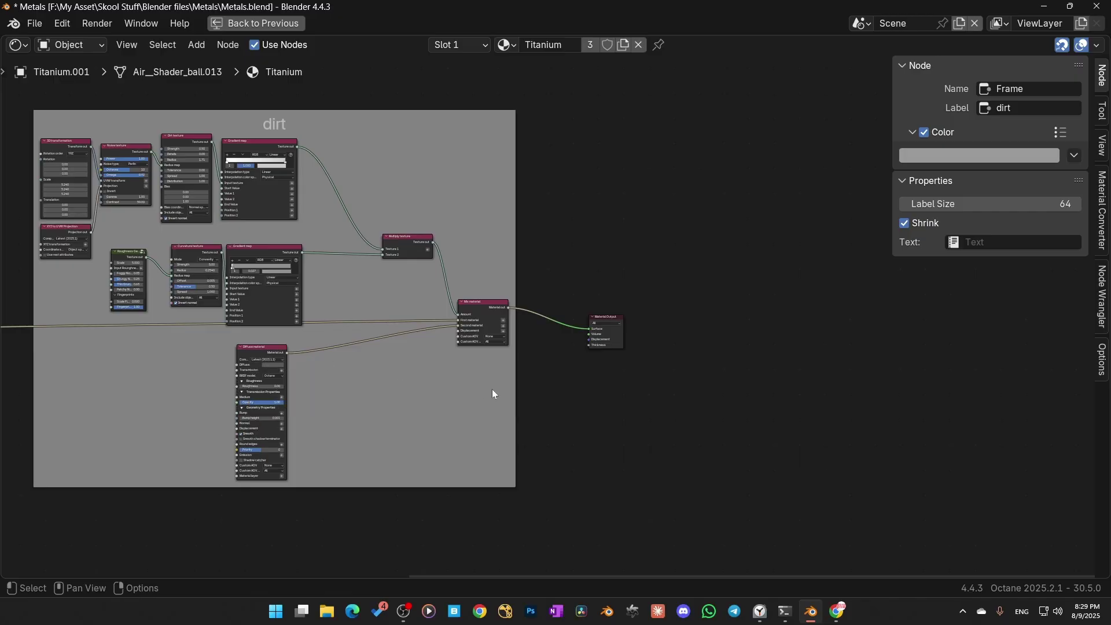
pyautogui.scroll(-1, 538, 353)
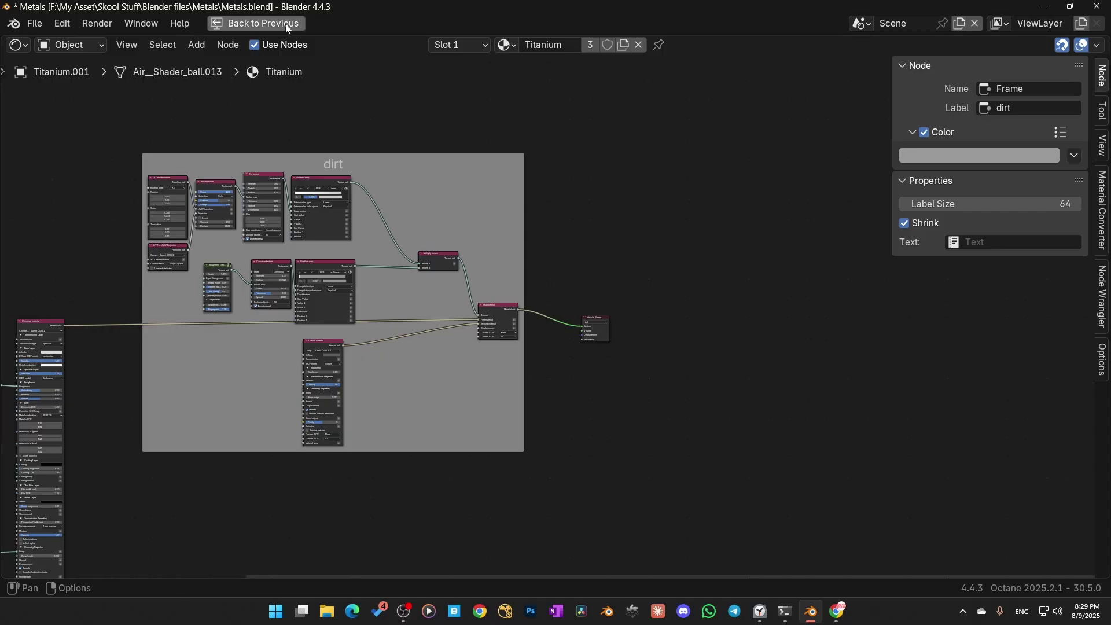
pyautogui.scroll(1, 573, 345)
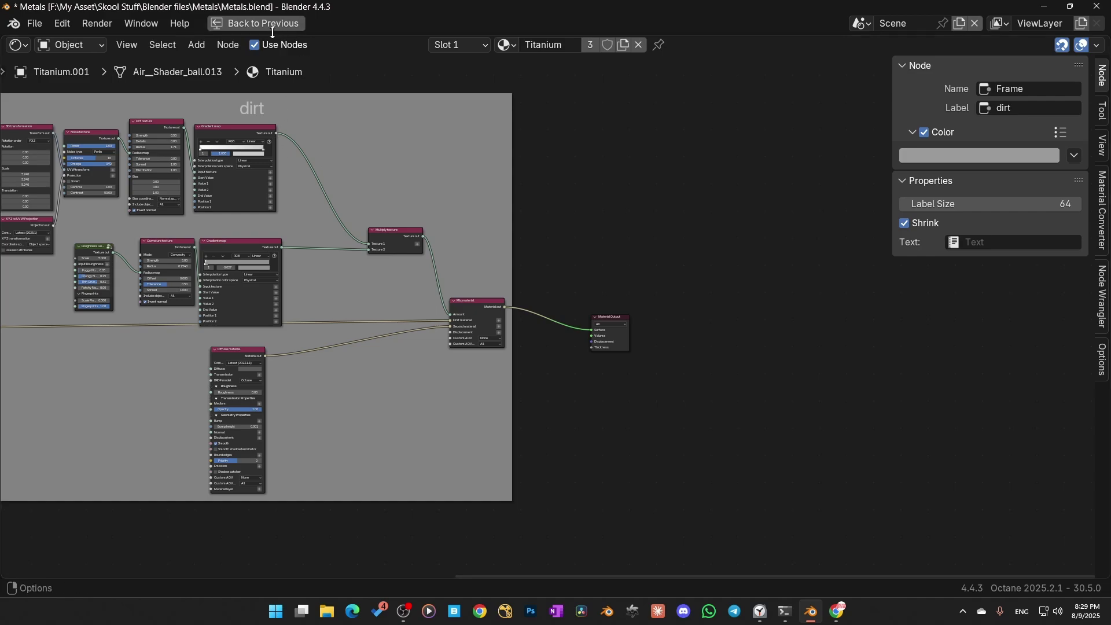
pyautogui.scroll(-1, 339, 442)
pyautogui.scroll(-1, 283, 248)
pyautogui.press('Home')
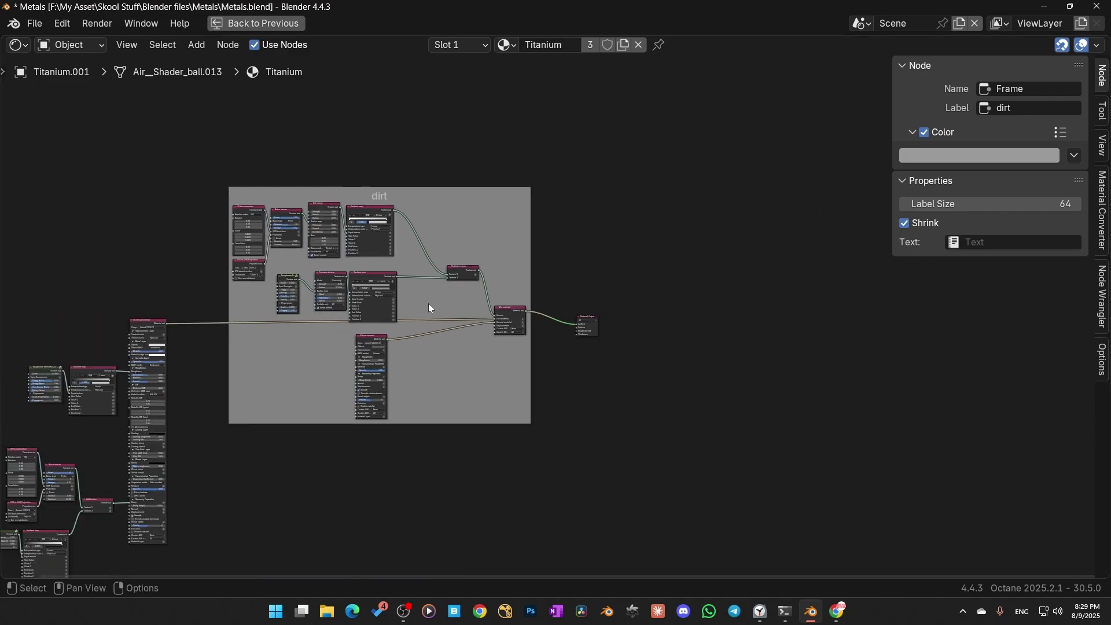
pyautogui.moveTo(120, 220); pyautogui.dragTo(302, 498)
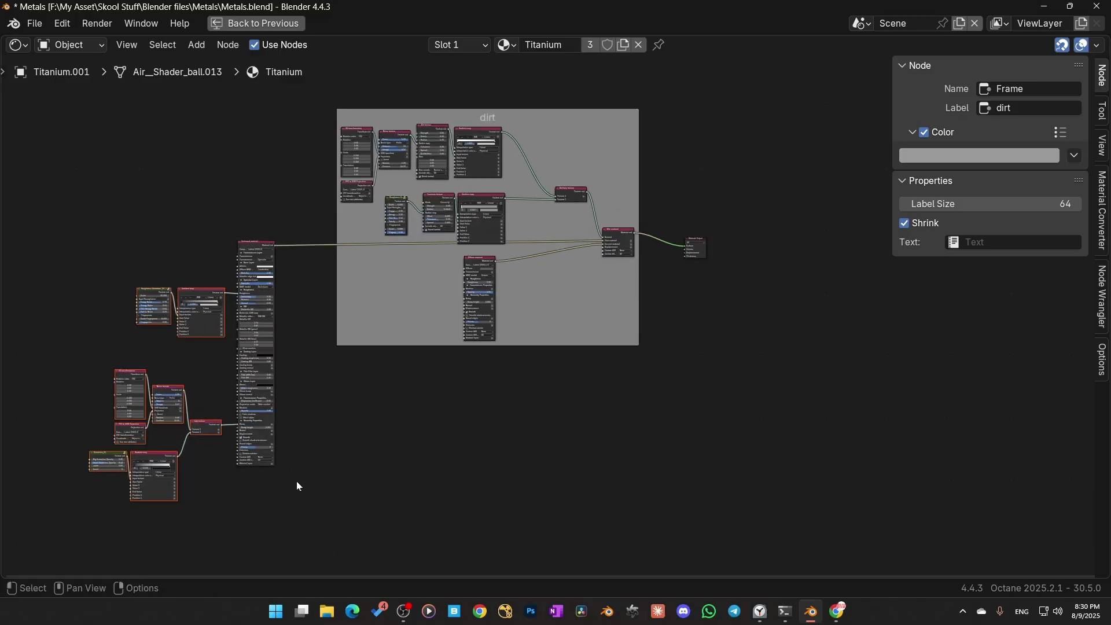